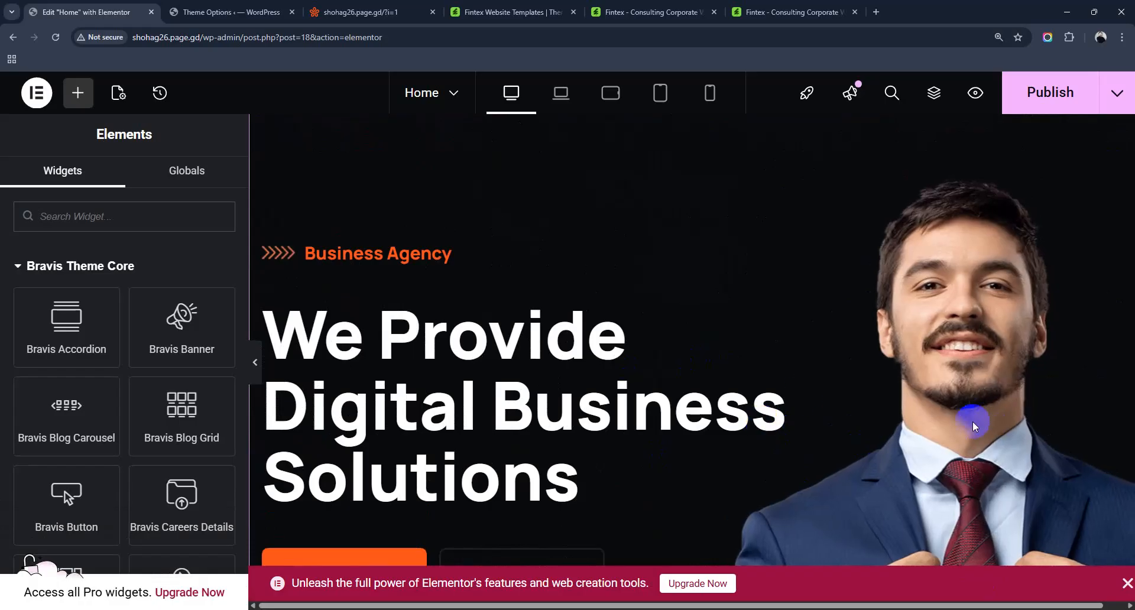
Step: Open the home page's hero slider module, Slider 1, for editing in Slider Revolution
scroll(610, 369, down, 10)
scroll(612, 372, up, 10)
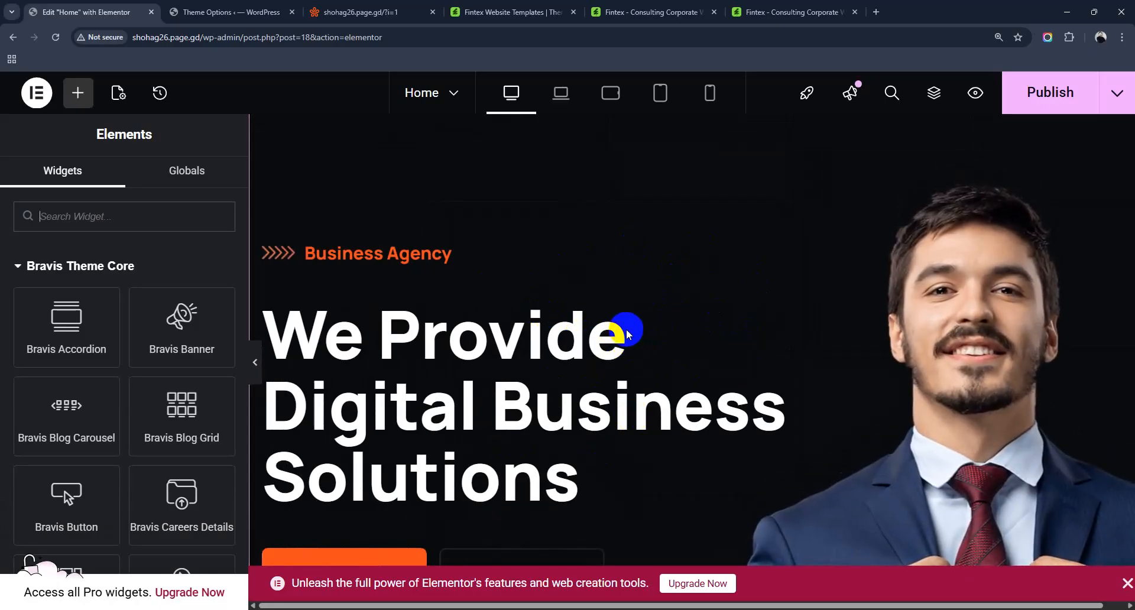
click(612, 331)
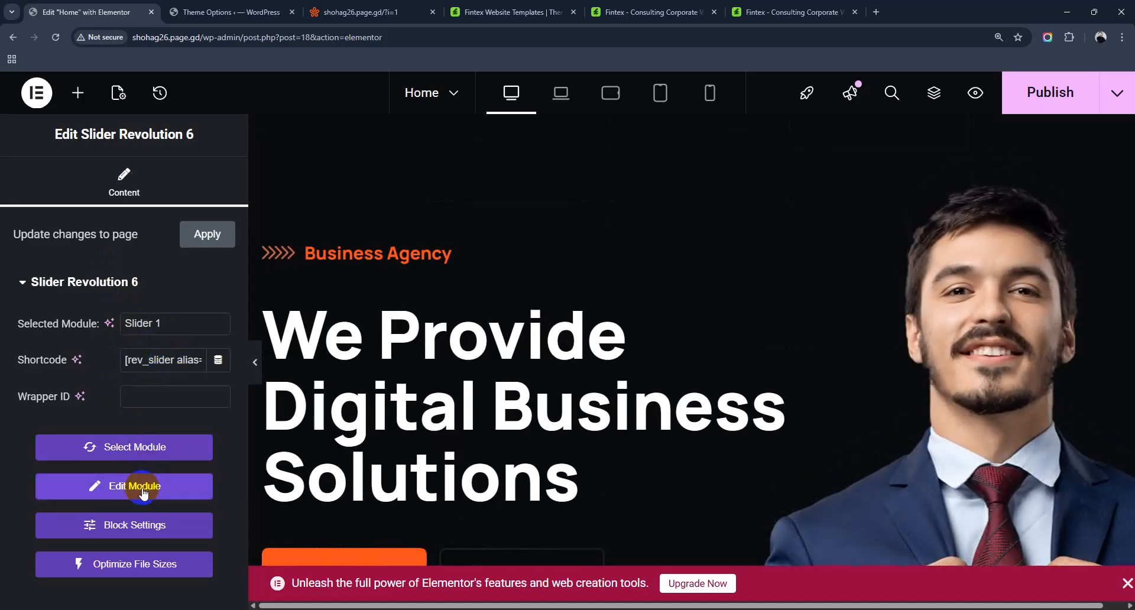
click(137, 489)
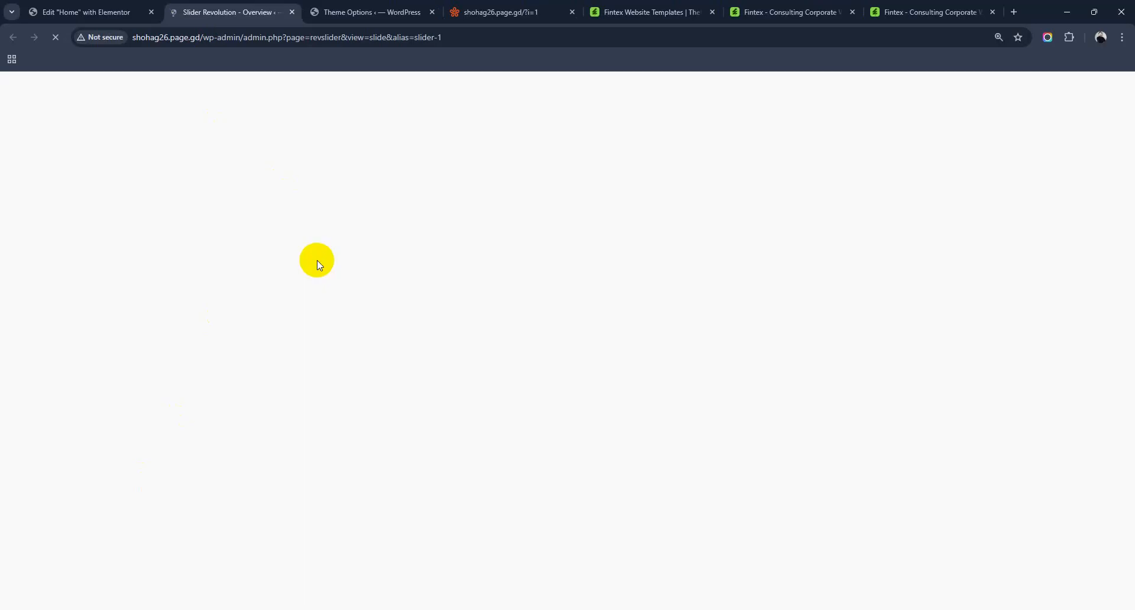
click(71, 11)
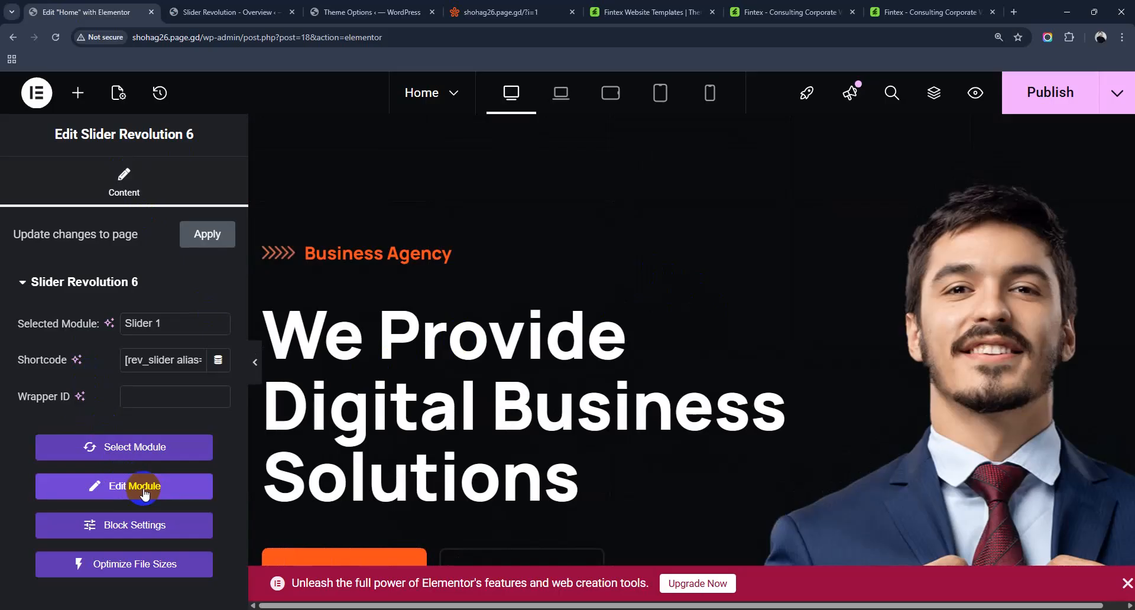
click(146, 491)
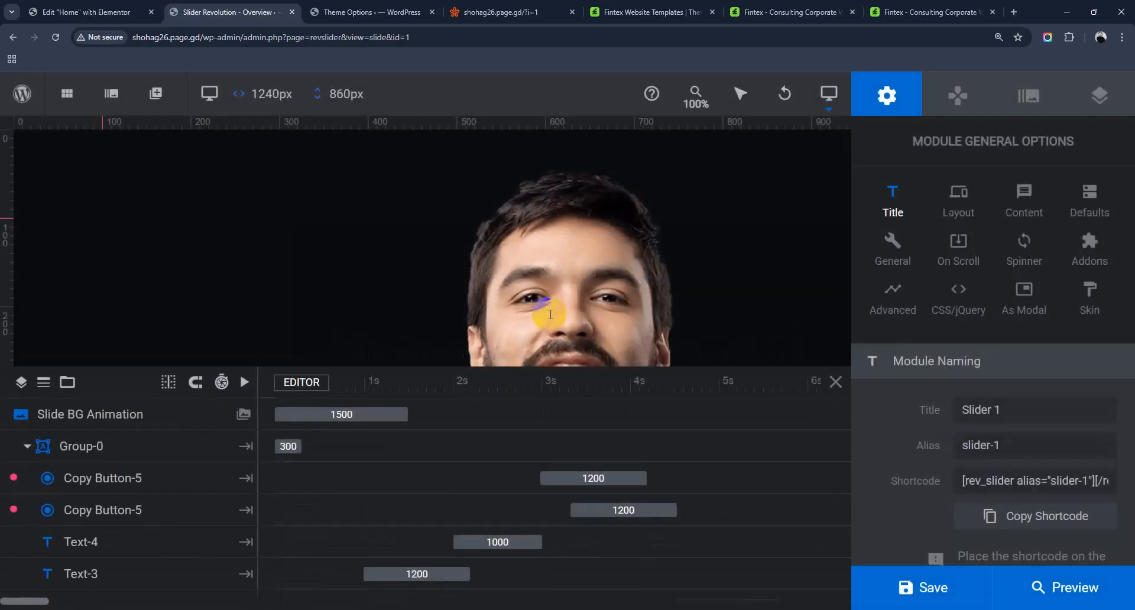
Step: Find the layer that holds the man's portrait among the slide's layers and select it
click(154, 468)
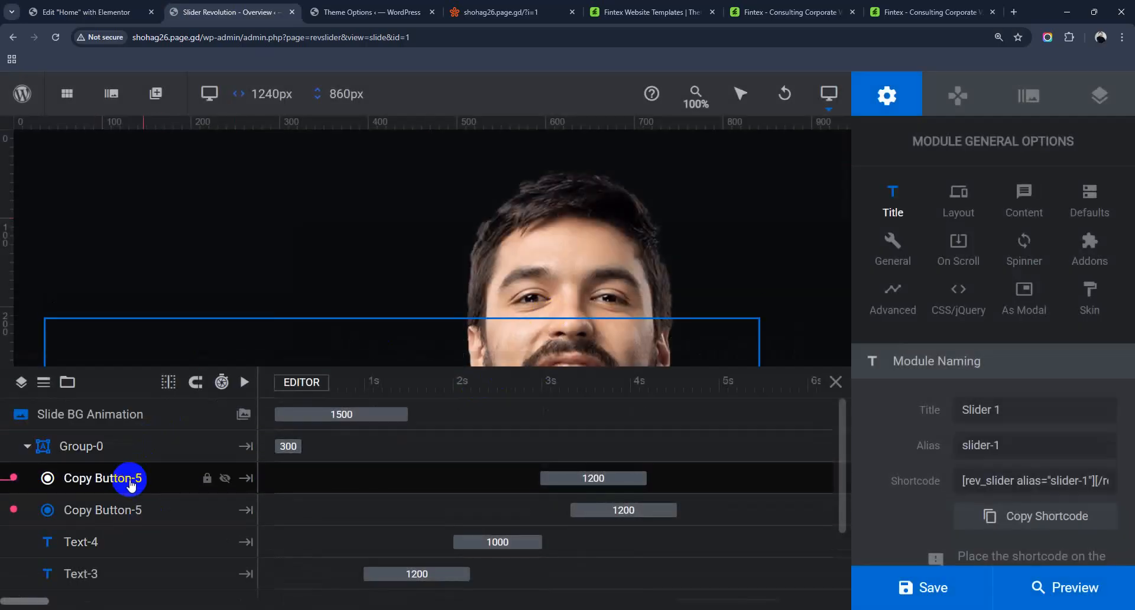
scroll(131, 506, down, 2)
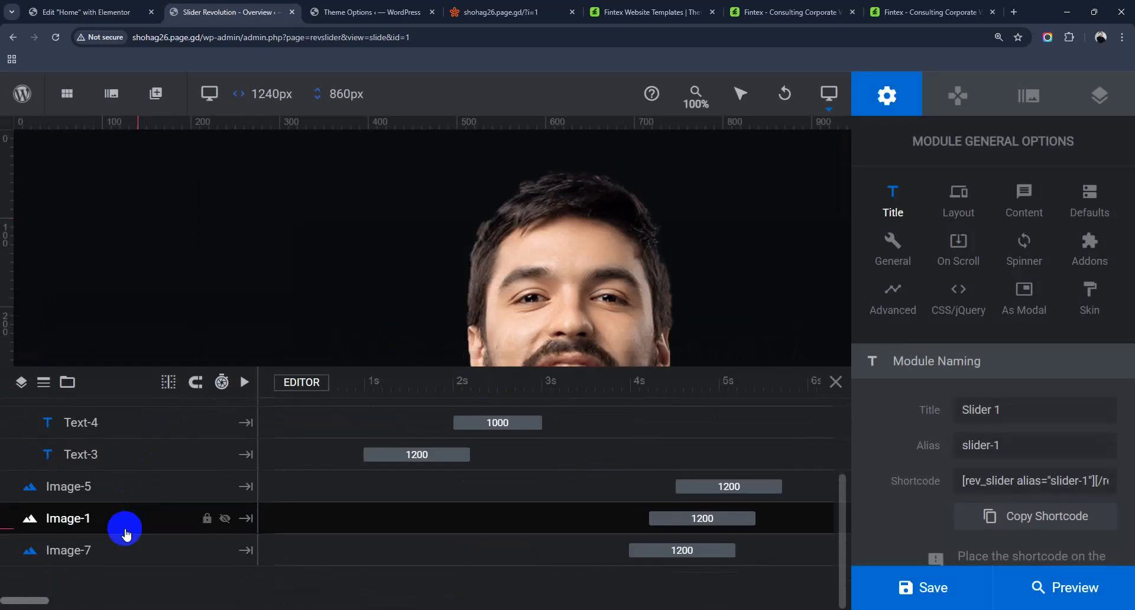
click(106, 552)
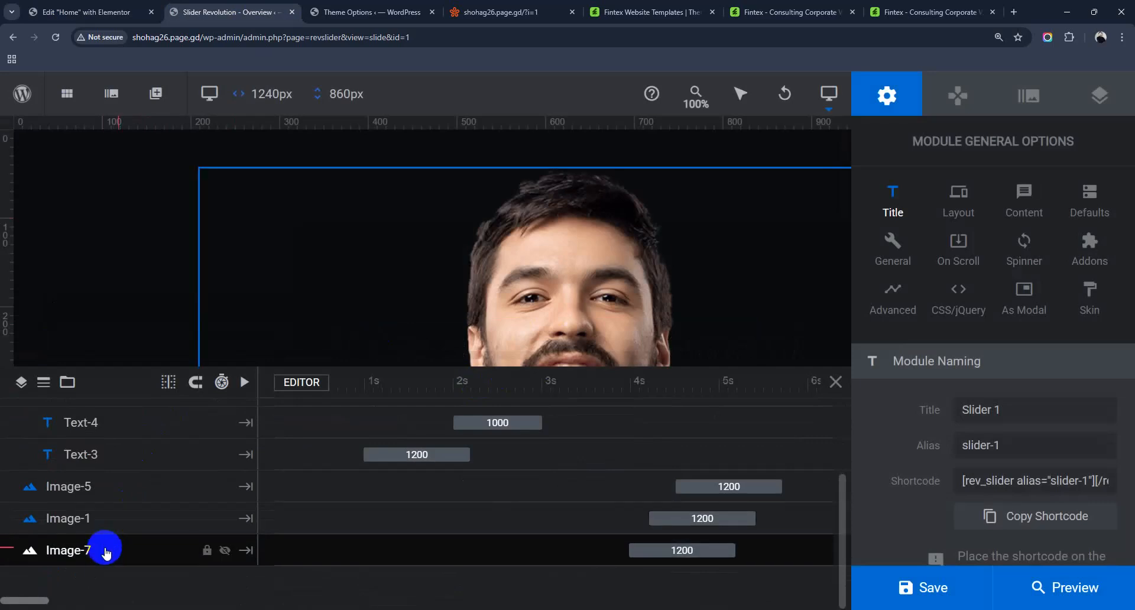
scroll(390, 309, down, 7)
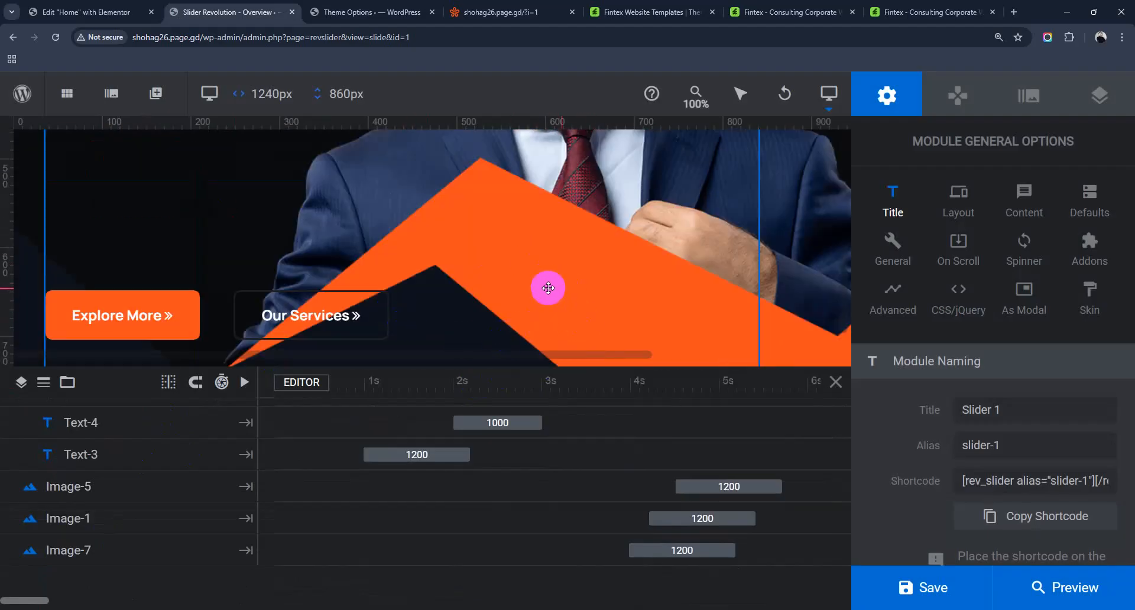
scroll(548, 288, up, 6)
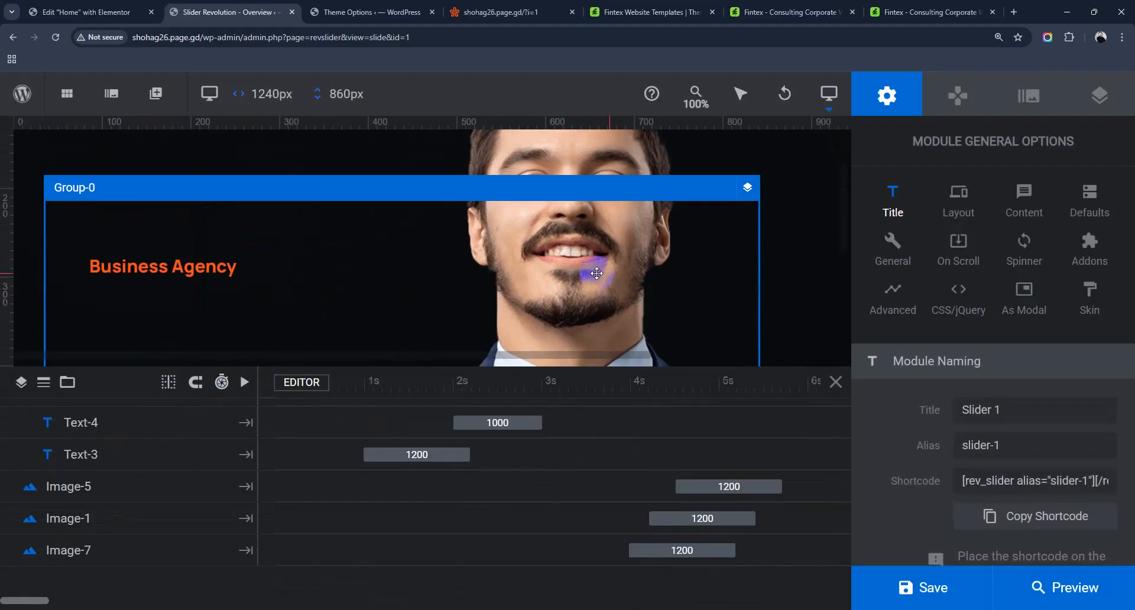
scroll(597, 273, down, 6)
click(93, 518)
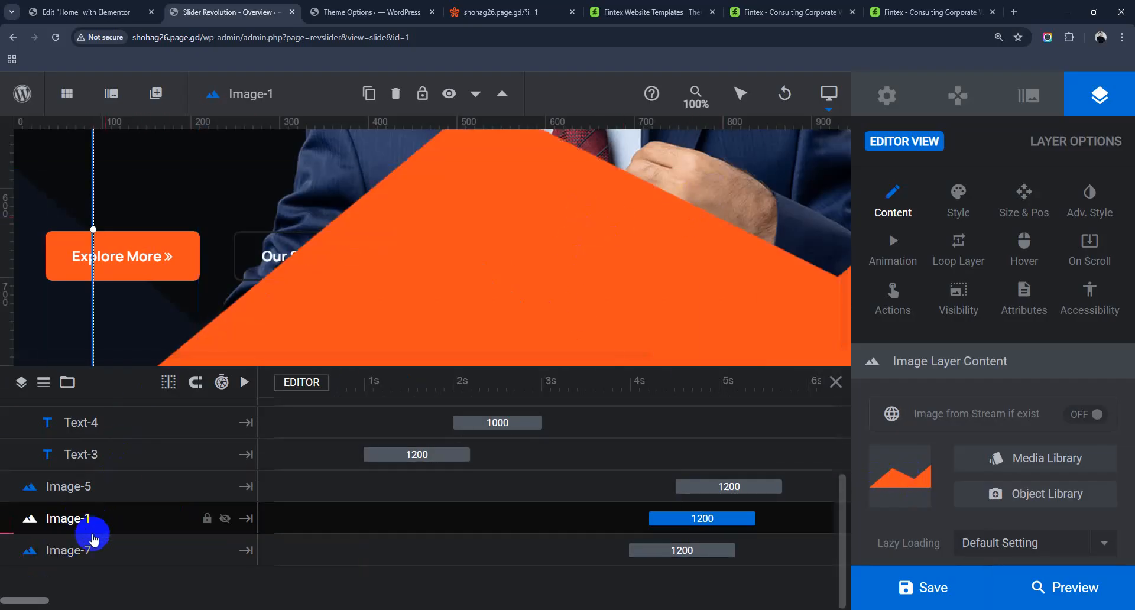
click(82, 552)
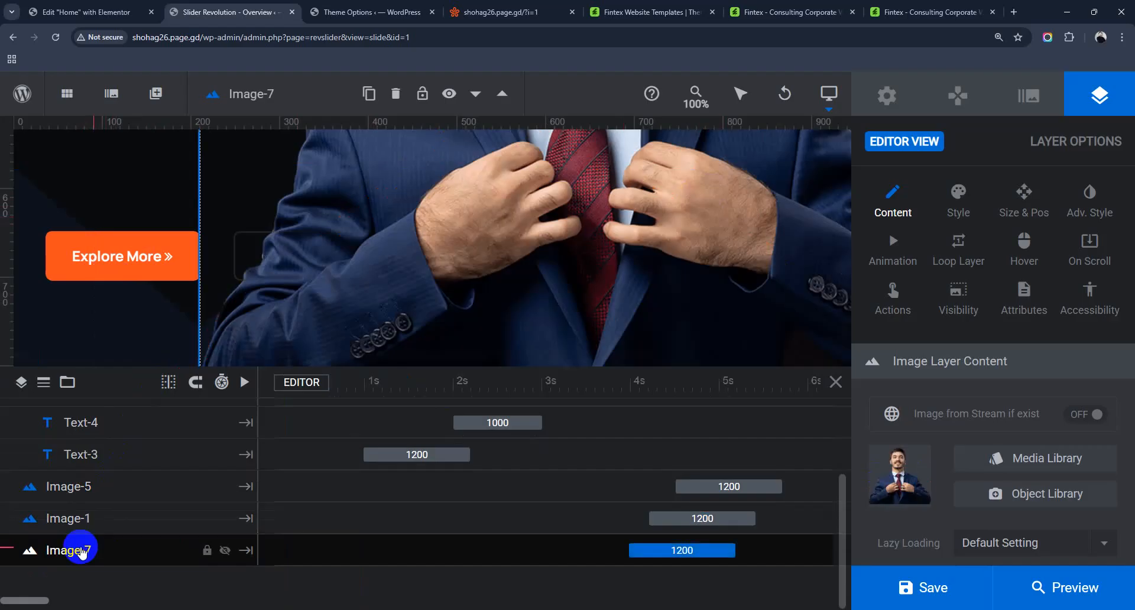
Step: Replace the portrait layer's image with the Model Pic file uploaded from the Desktop
click(1033, 464)
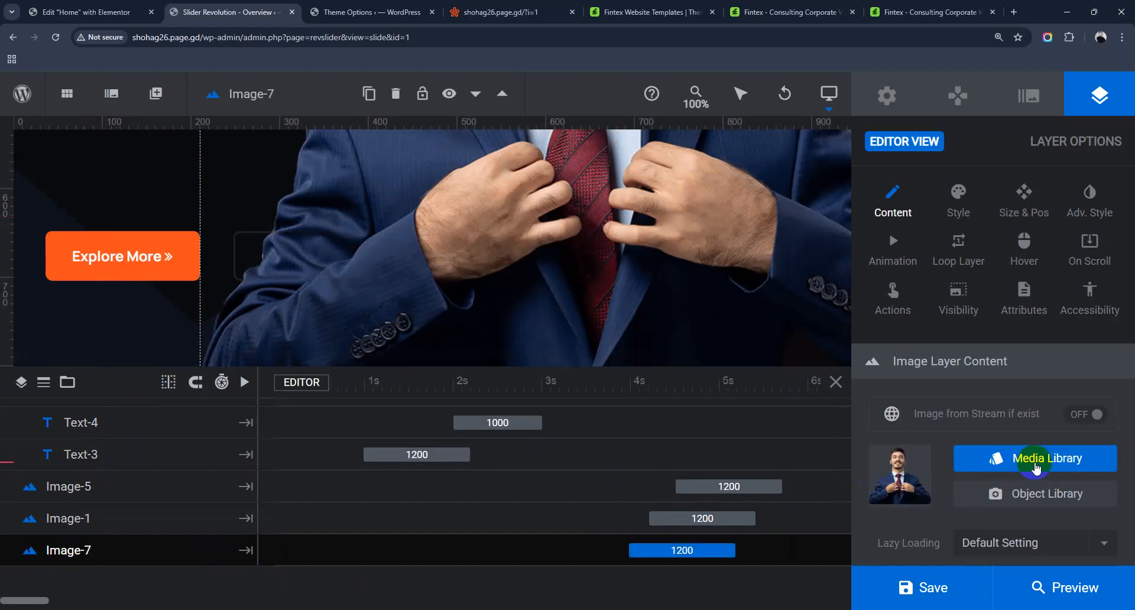
click(1033, 468)
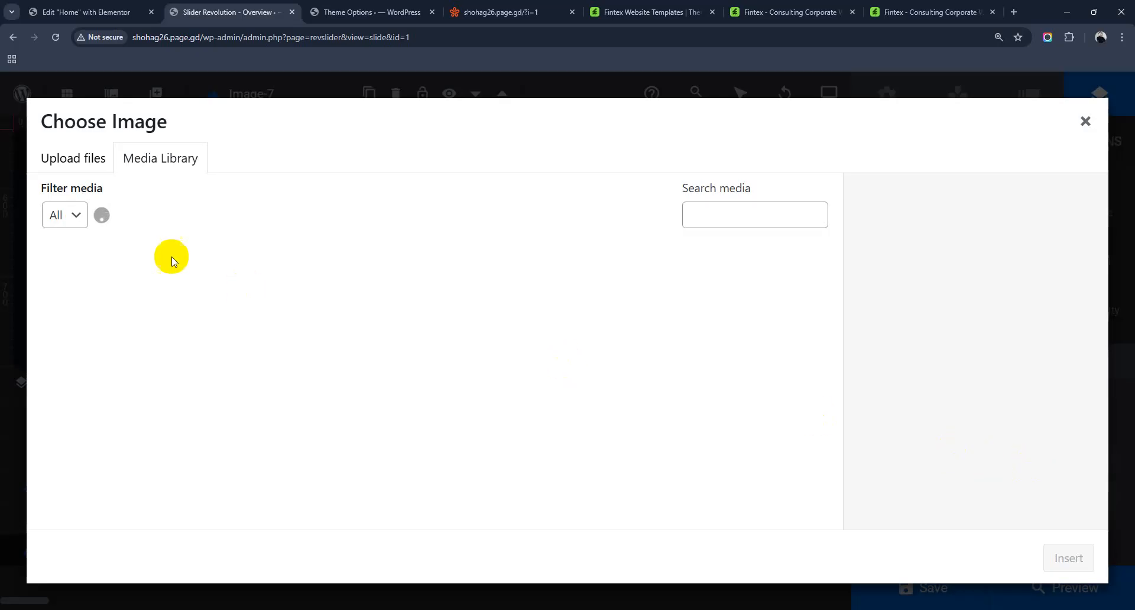
click(82, 157)
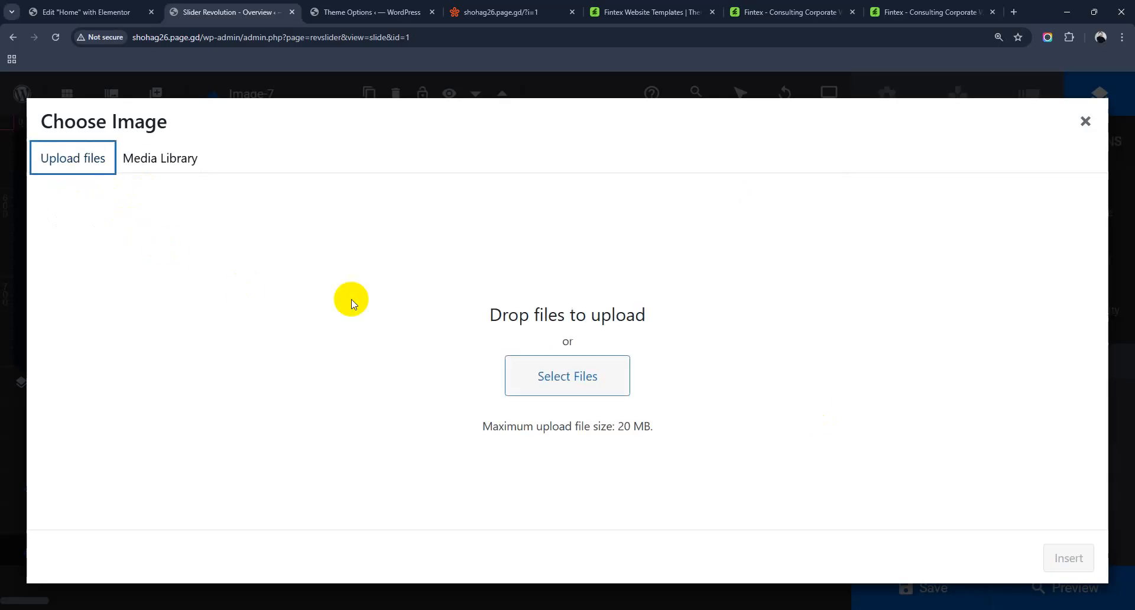
click(565, 376)
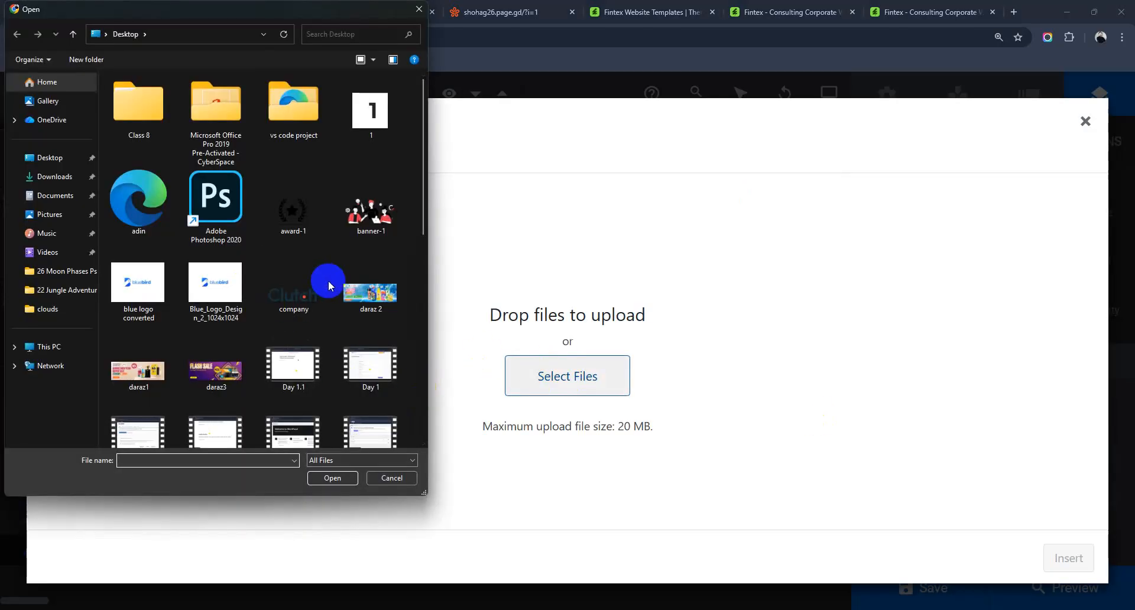
scroll(328, 283, down, 5)
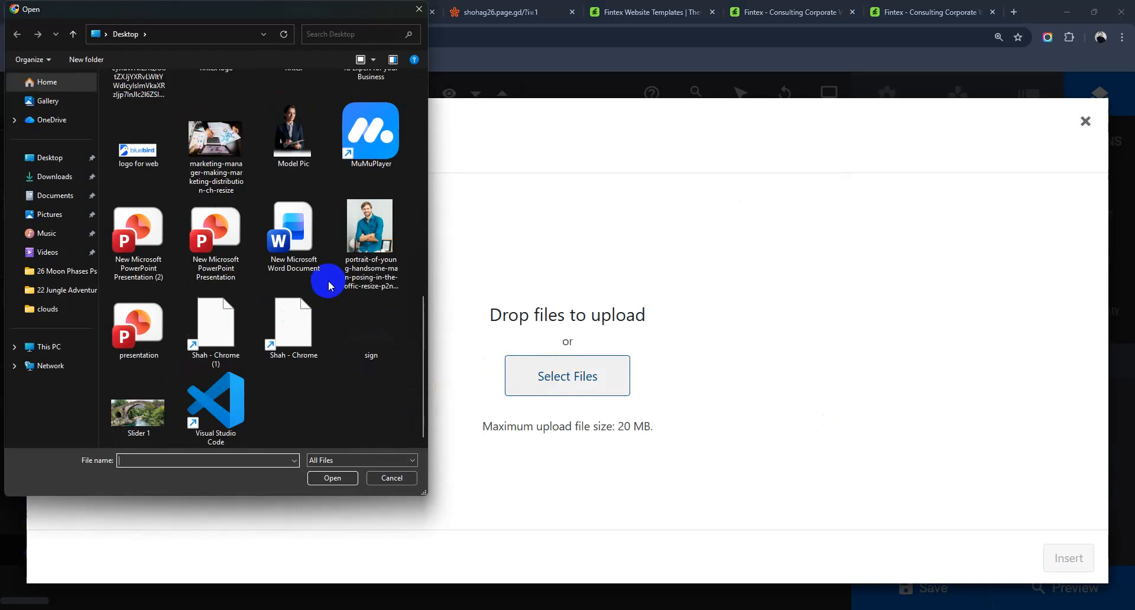
click(293, 135)
click(335, 478)
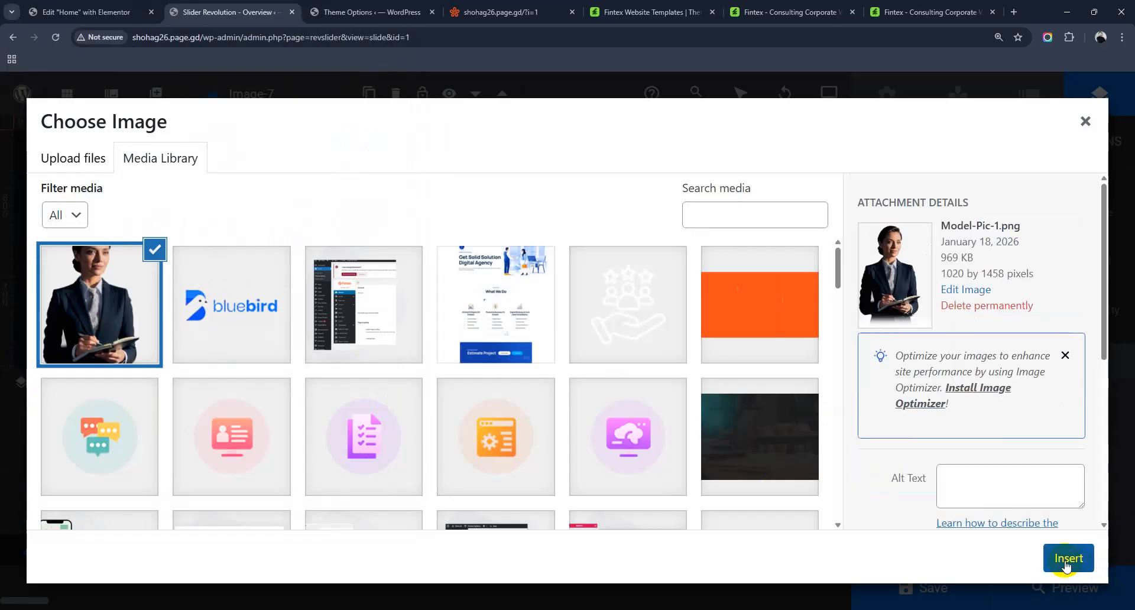
click(1067, 560)
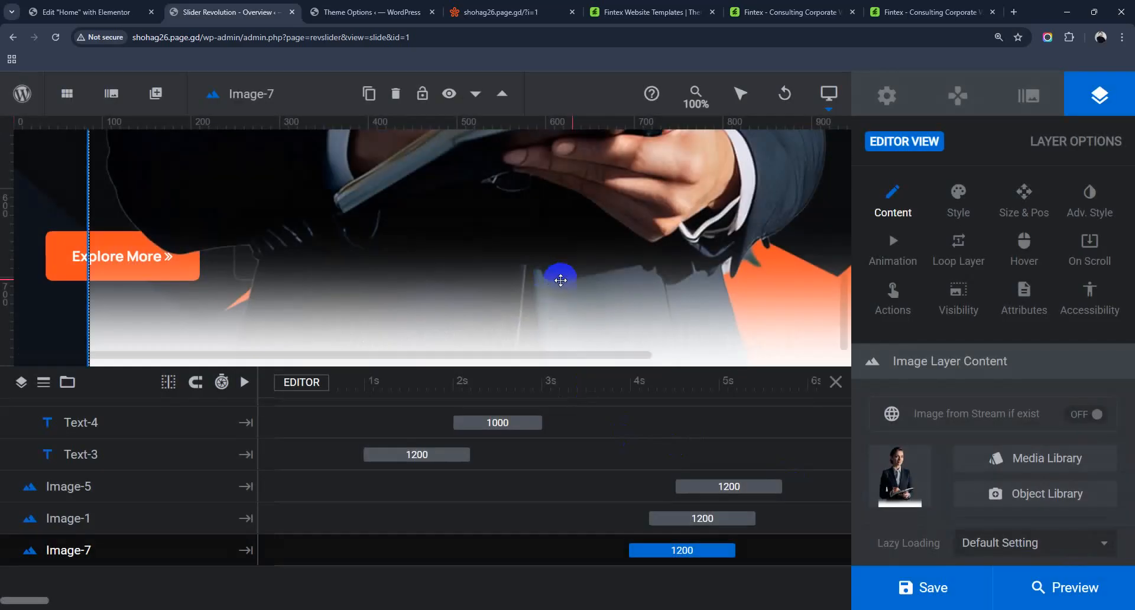
Step: Scale the new portrait down to about 678 by 971 px and shorten the timeline to enlarge the canvas
scroll(560, 281, down, 3)
scroll(561, 281, up, 5)
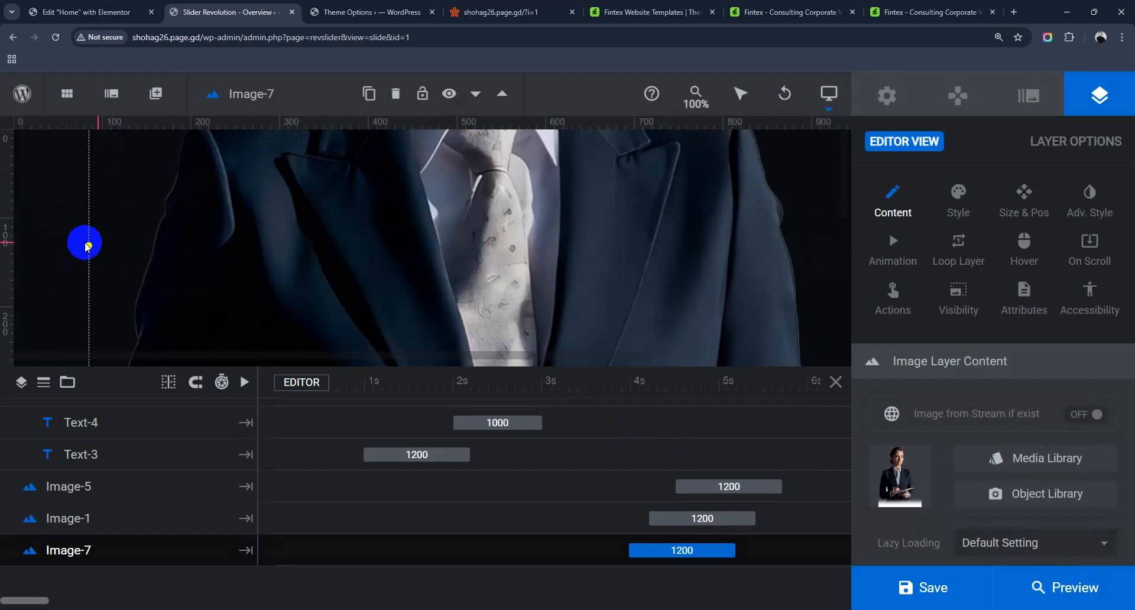
drag(86, 245, 385, 361)
scroll(628, 304, down, 6)
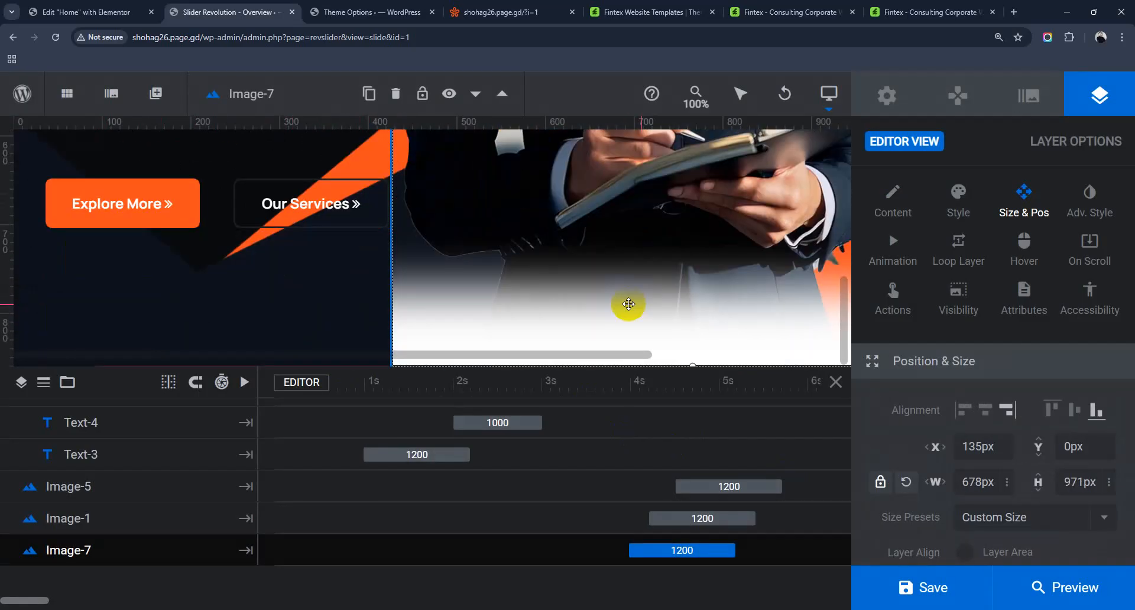
drag(691, 370, 689, 408)
scroll(592, 330, up, 5)
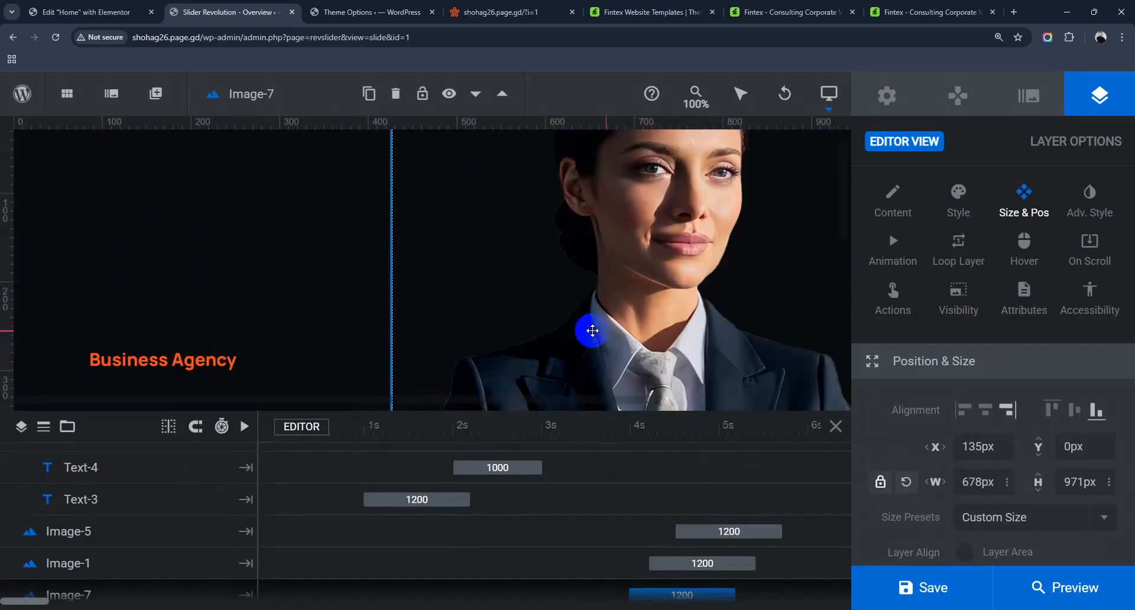
Step: Shrink the portrait to about 507 by 725 px and move it into Group-0 at about X 424, Y -163 px
scroll(375, 316, down, 3)
drag(395, 291, 542, 347)
drag(701, 365, 579, 292)
scroll(579, 306, up, 3)
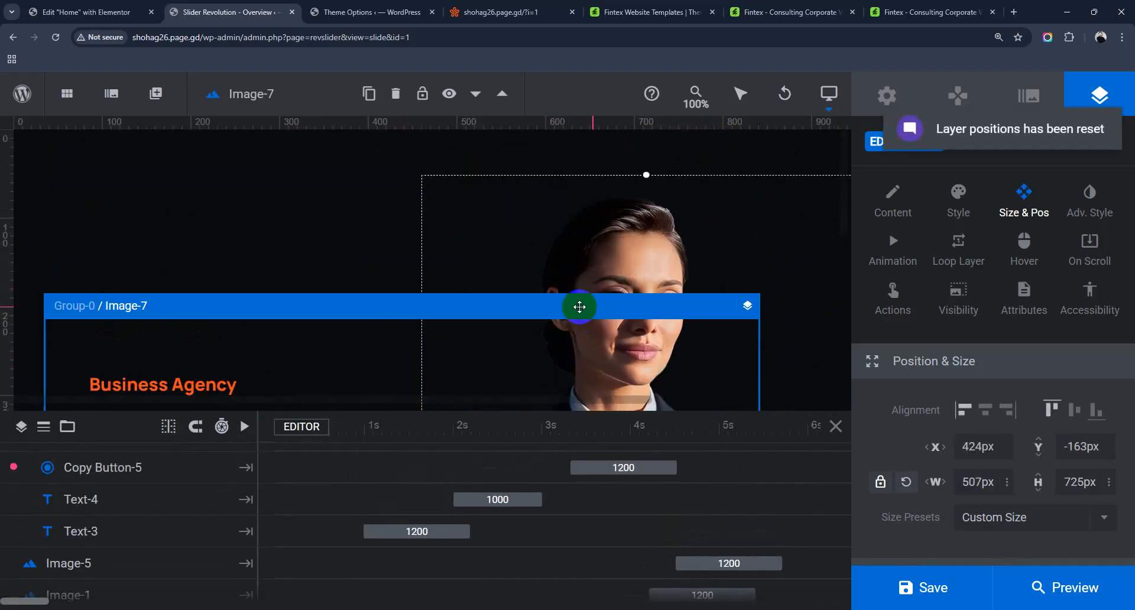
scroll(580, 306, down, 8)
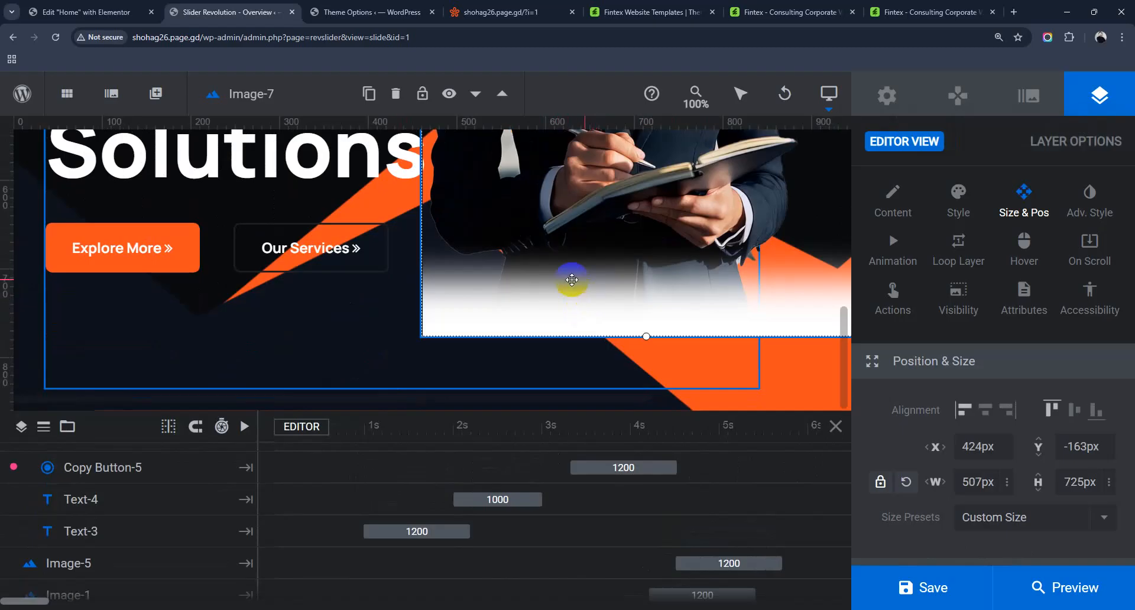
Step: Select the orange shape layer, Image-1, and move it above Image-5 in the layer order
click(572, 277)
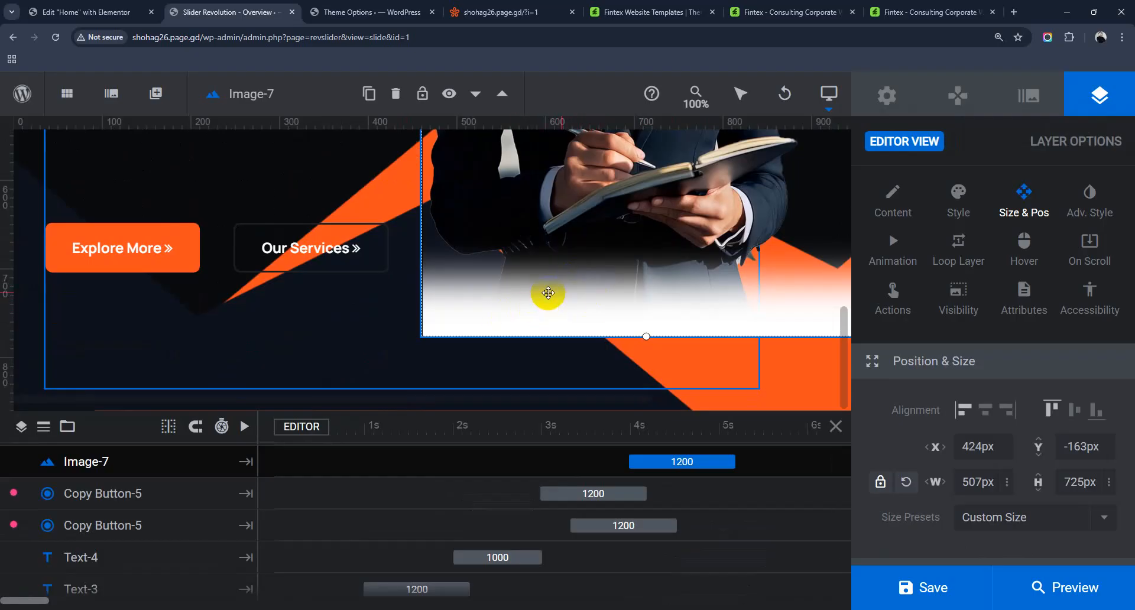
click(792, 382)
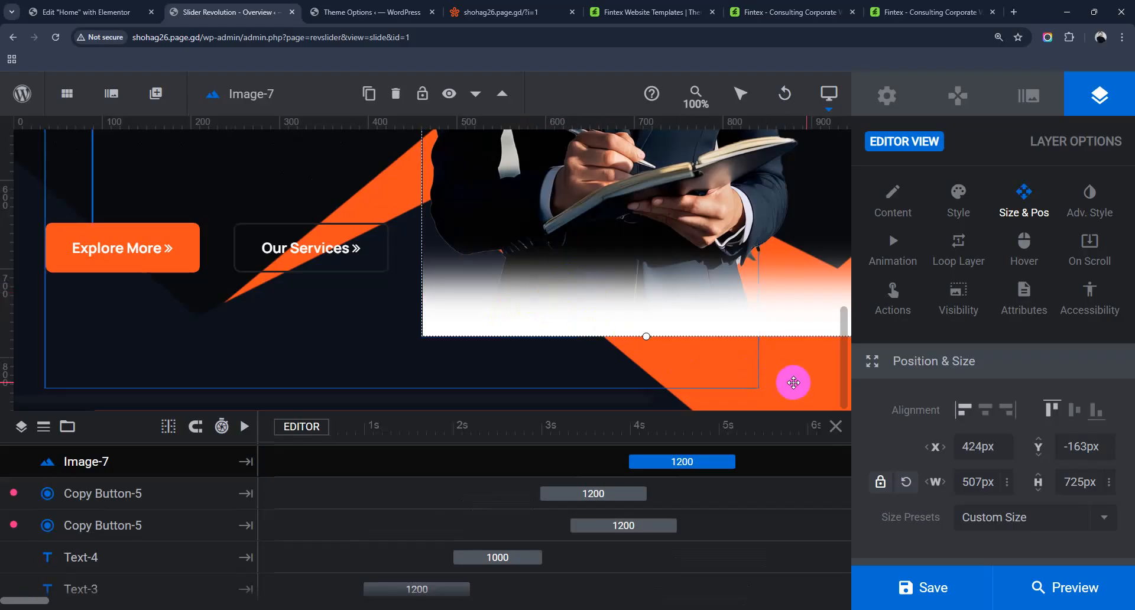
click(793, 382)
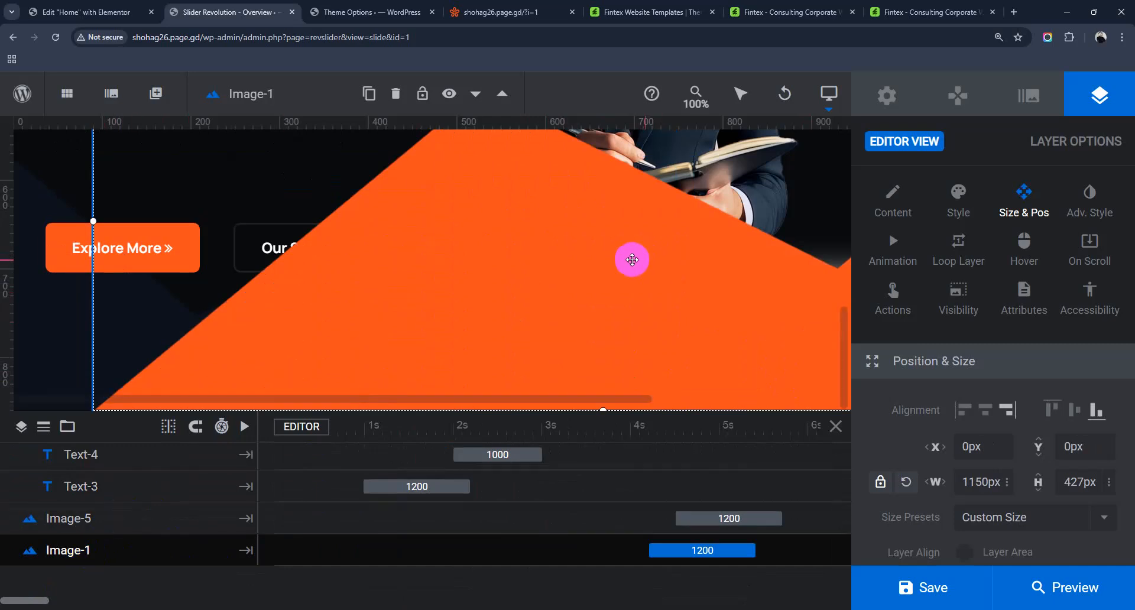
drag(72, 549, 70, 515)
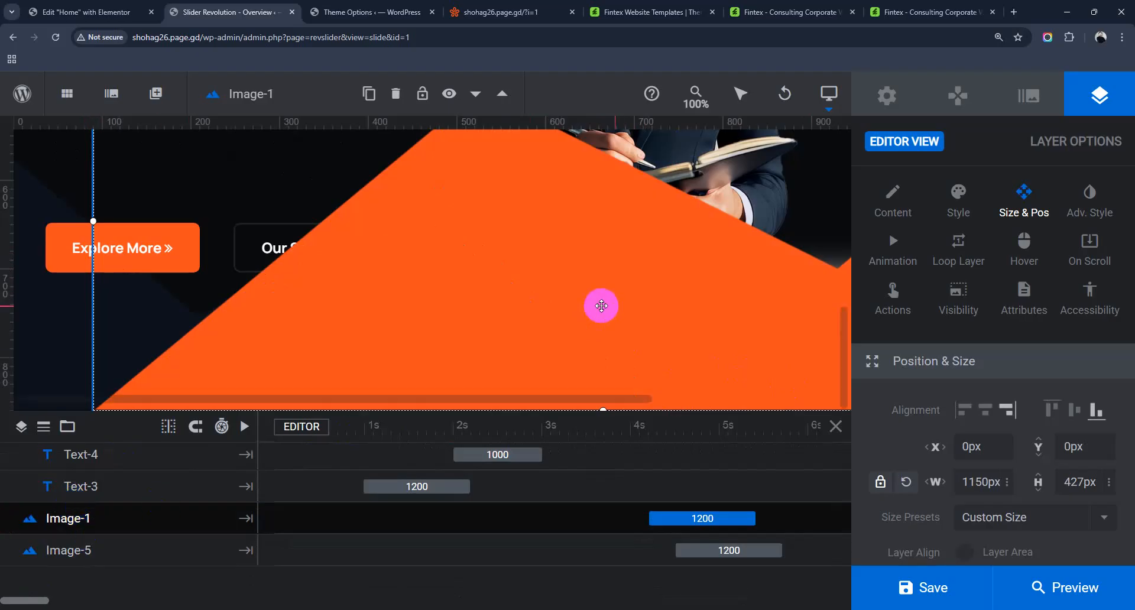
scroll(601, 306, up, 3)
scroll(601, 306, up, 3)
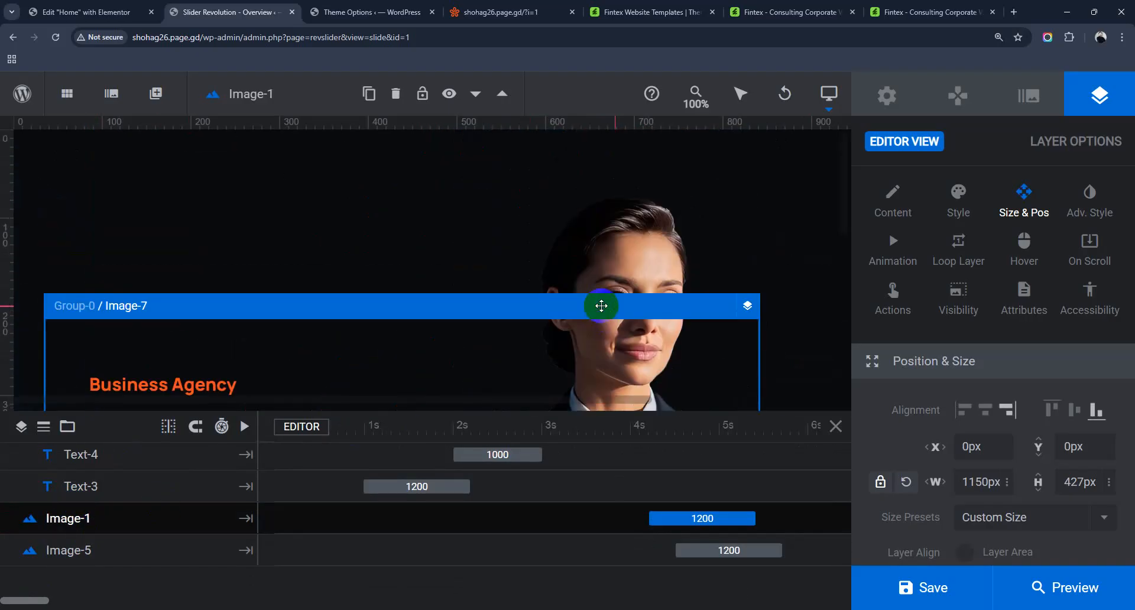
scroll(601, 306, down, 5)
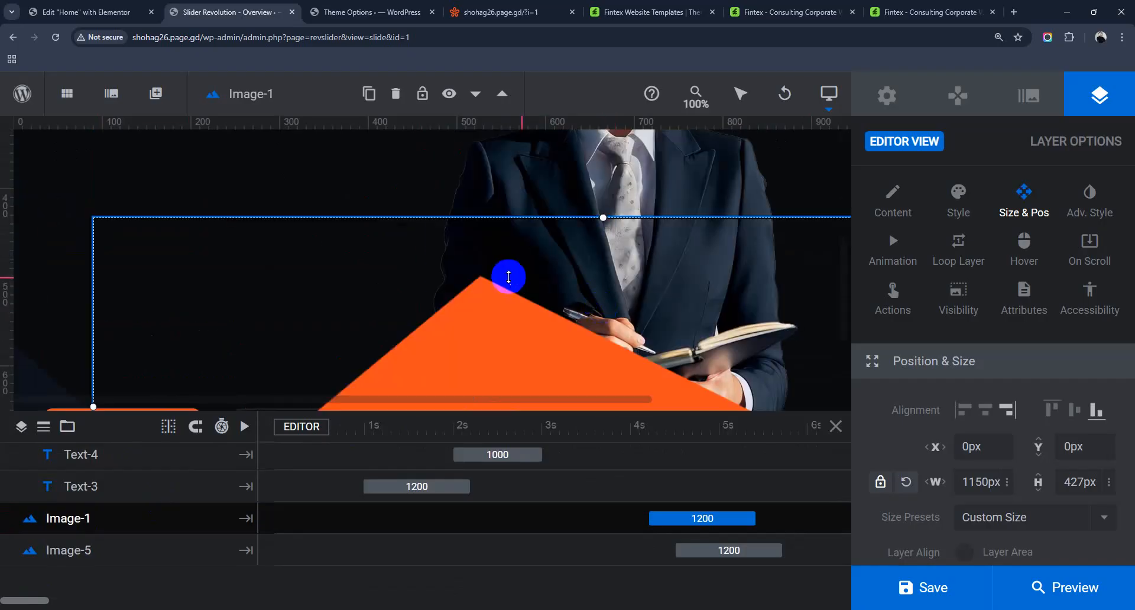
Step: Open the "Business Agency" text layer's content and review its font style settings
scroll(287, 275, up, 3)
click(215, 267)
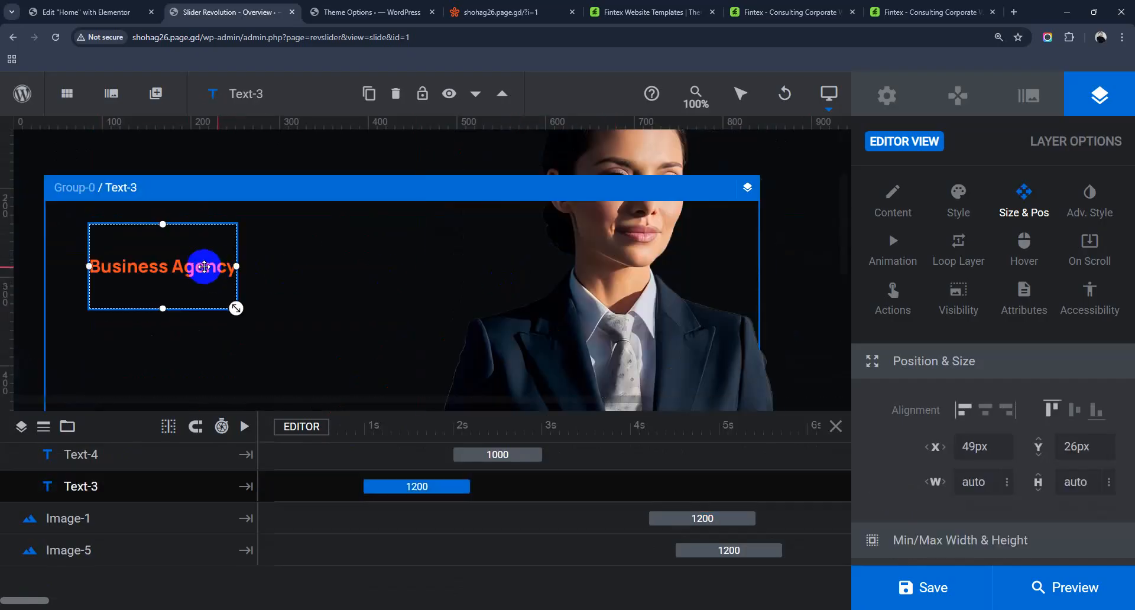
double_click(200, 267)
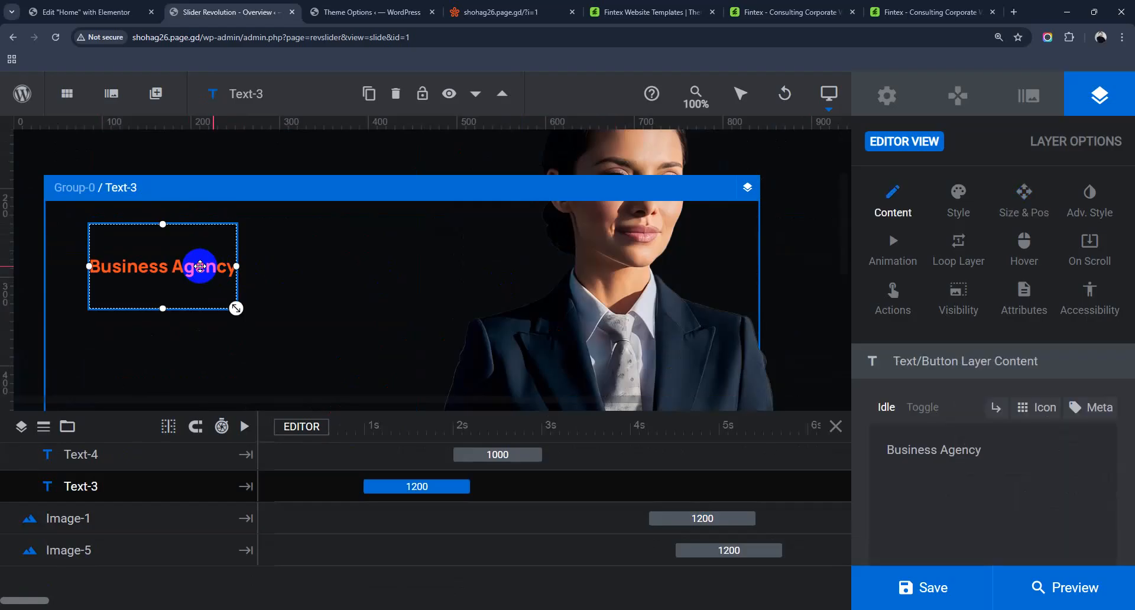
drag(984, 449, 858, 449)
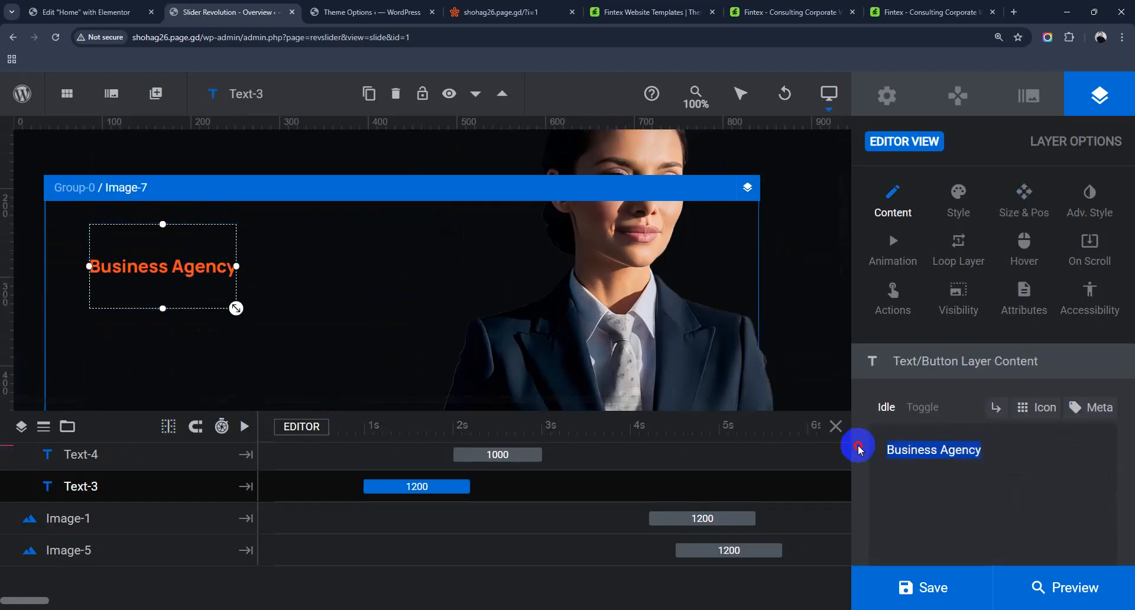
click(958, 214)
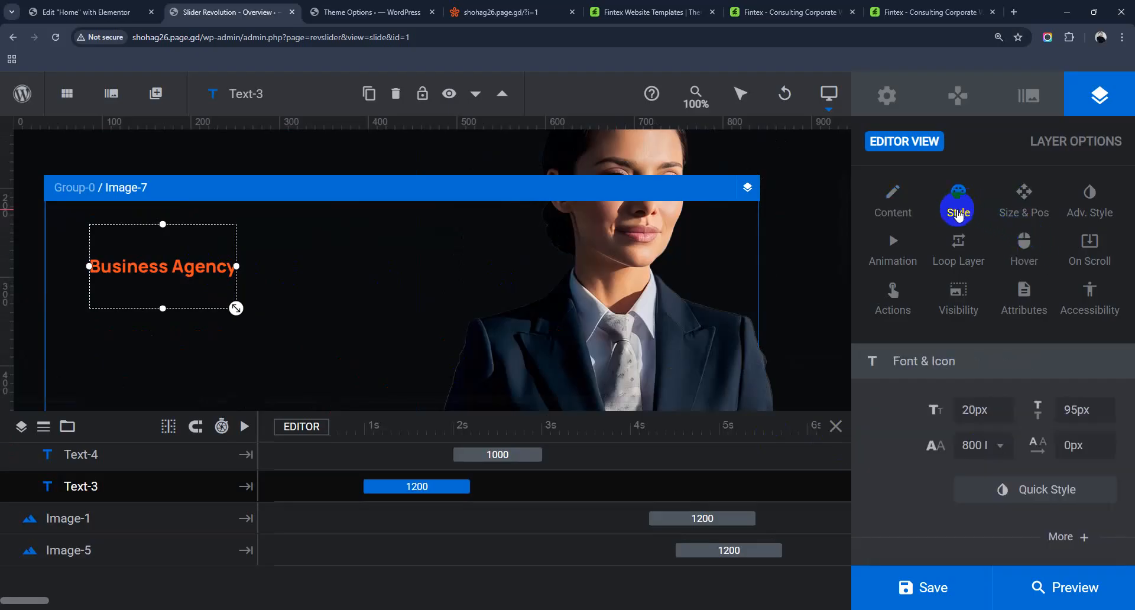
scroll(987, 424, down, 3)
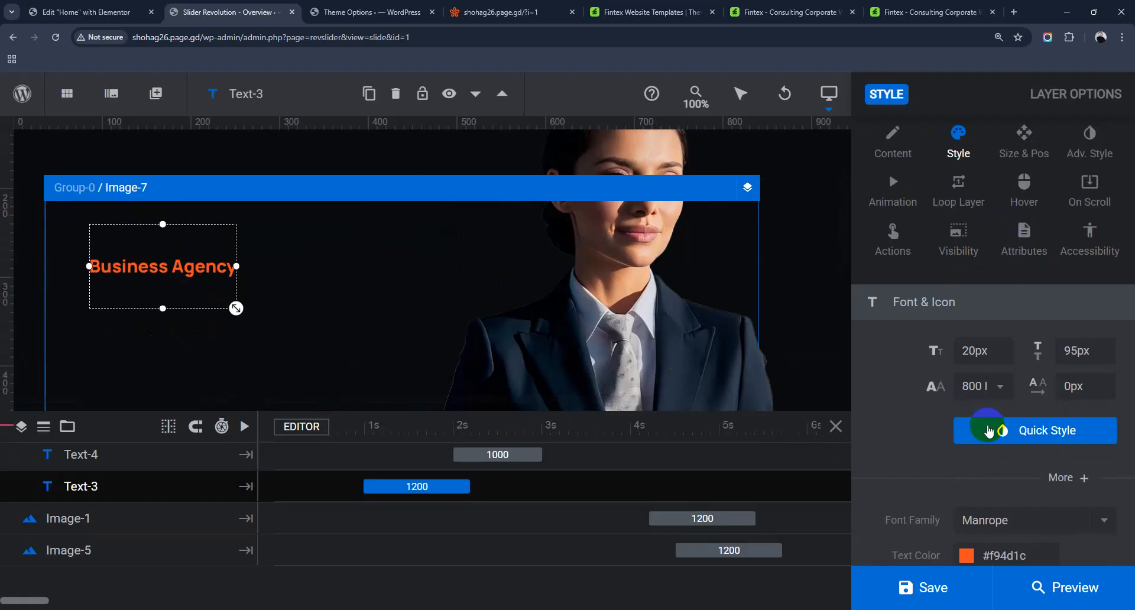
Step: Review the "Business Agency" text layer's remaining style settings, including spacings, border, text color and background
scroll(972, 442, down, 10)
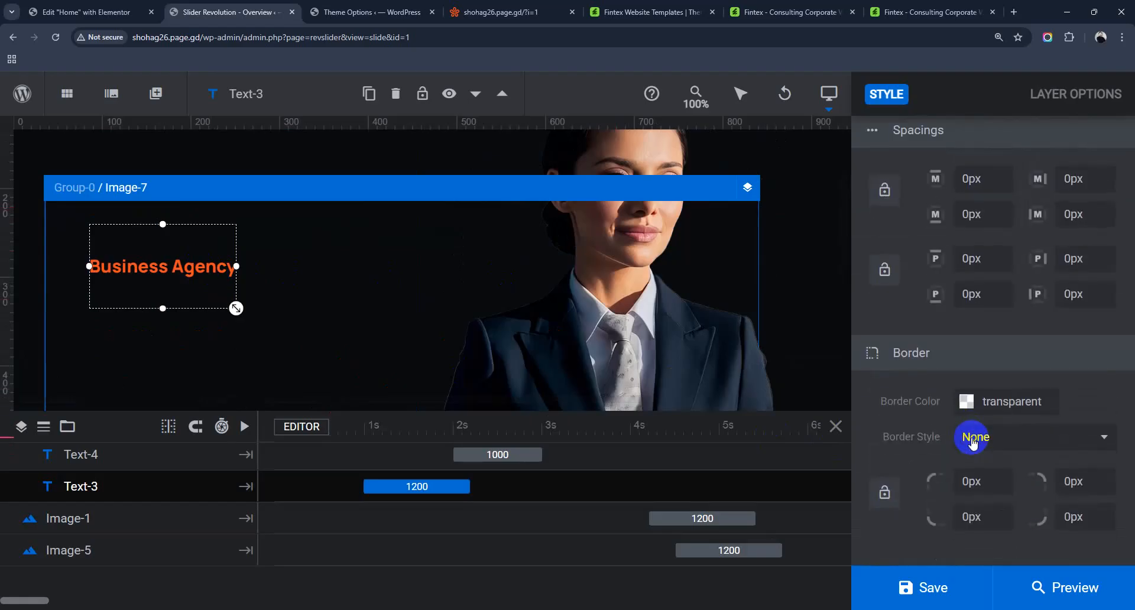
scroll(970, 436, up, 4)
scroll(331, 351, down, 4)
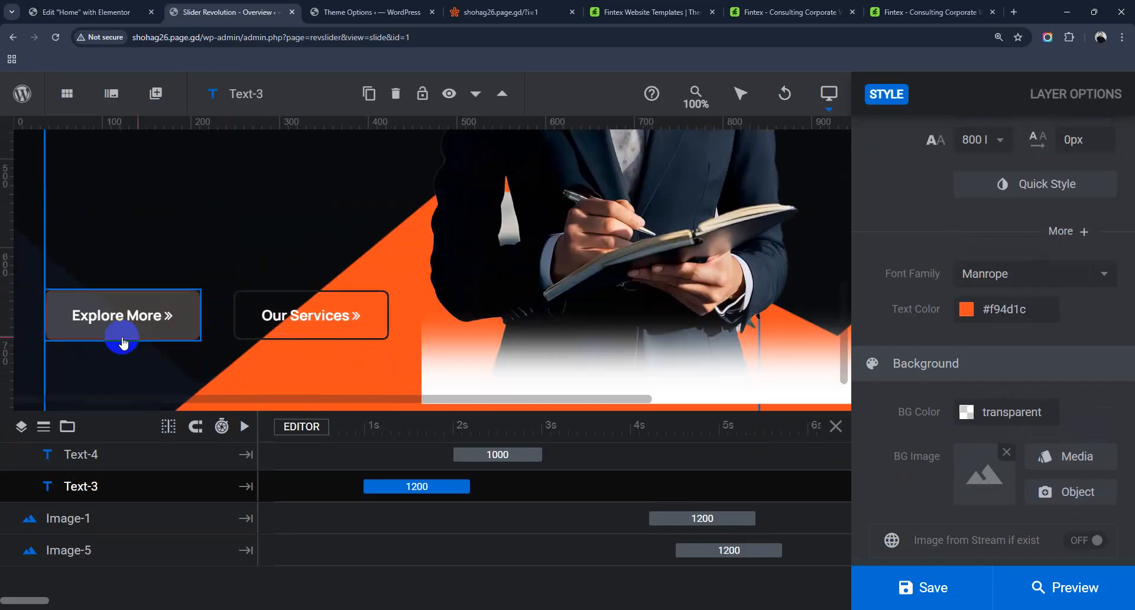
Step: Open the "Explore More" button layer's content and examine its label text and the fa-angle-double-right icon class
click(121, 320)
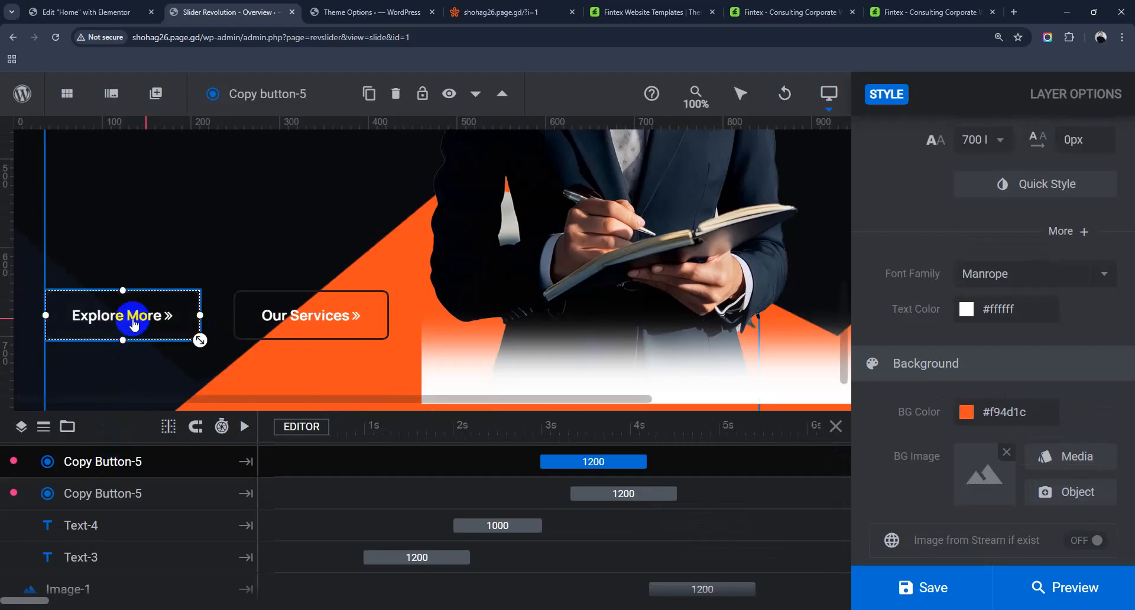
double_click(134, 324)
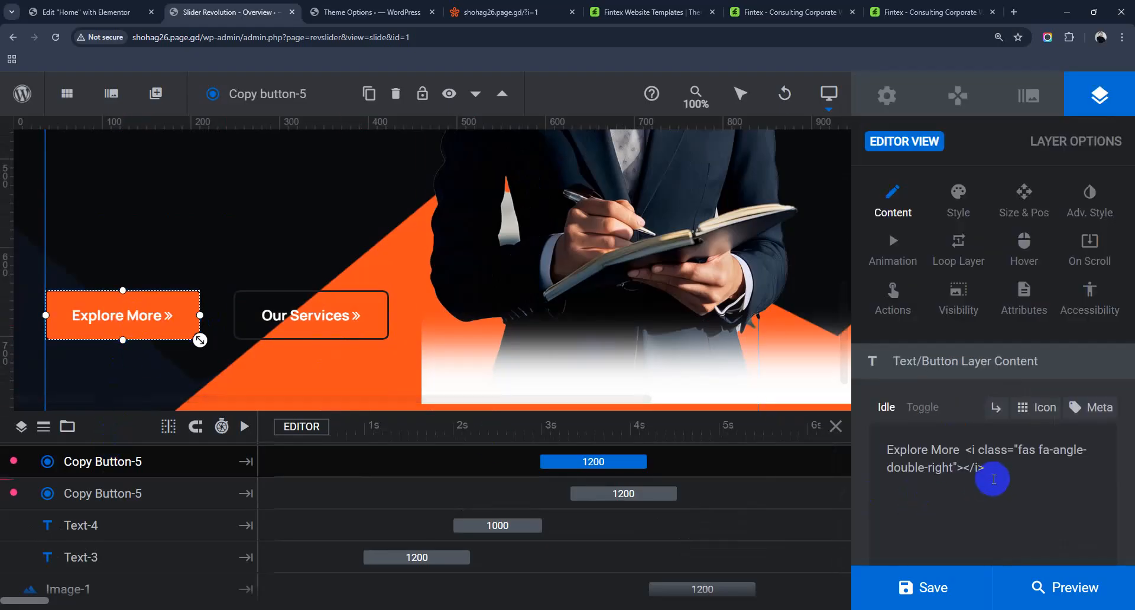
drag(889, 452, 950, 455)
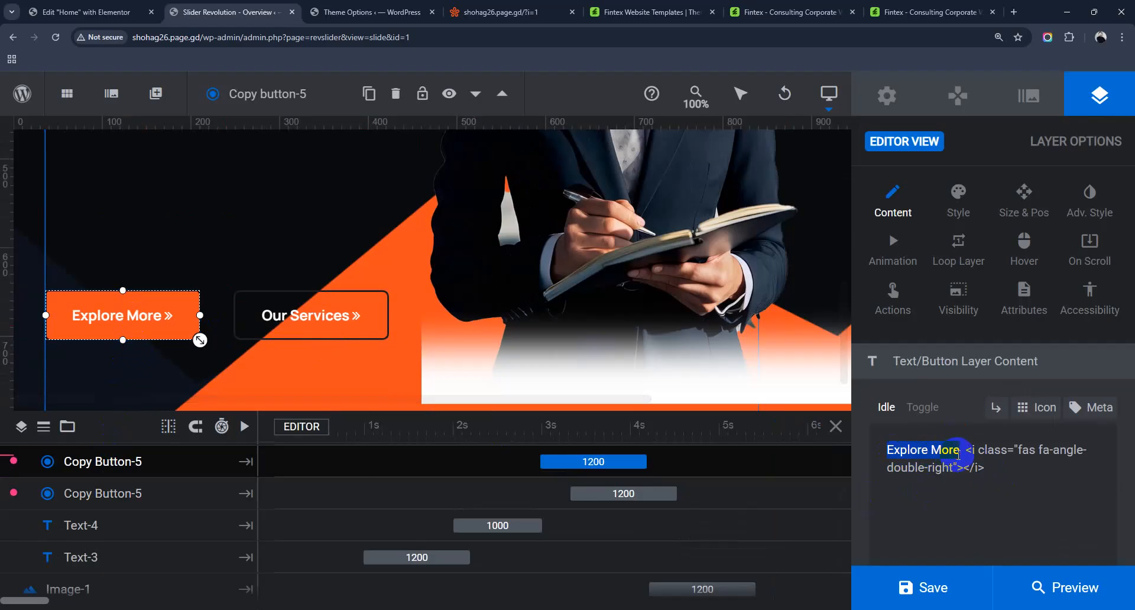
drag(958, 453, 959, 453)
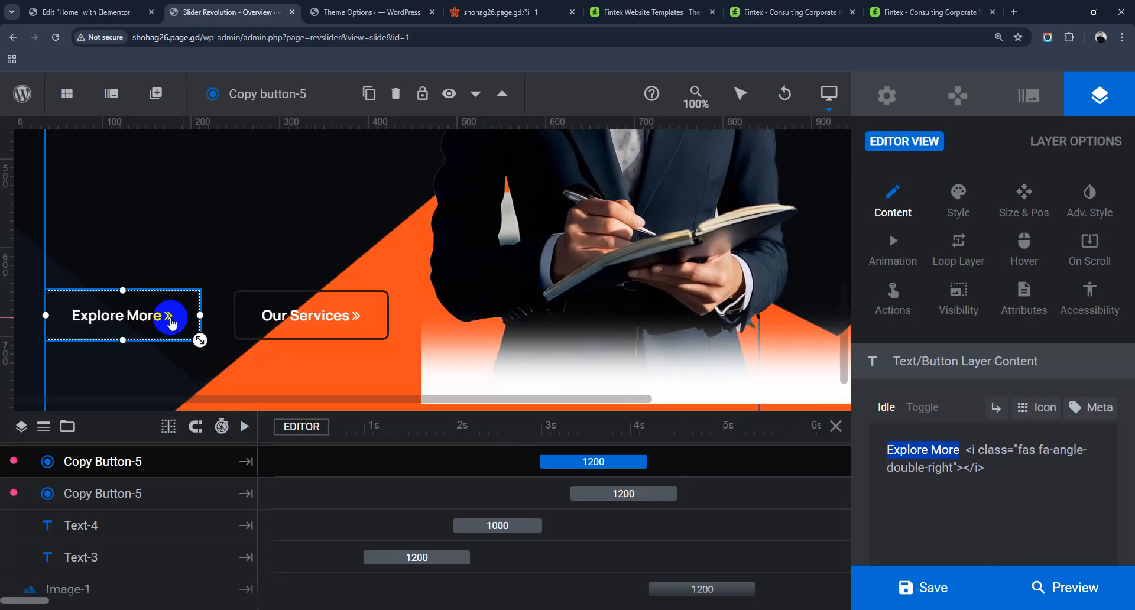
click(1035, 456)
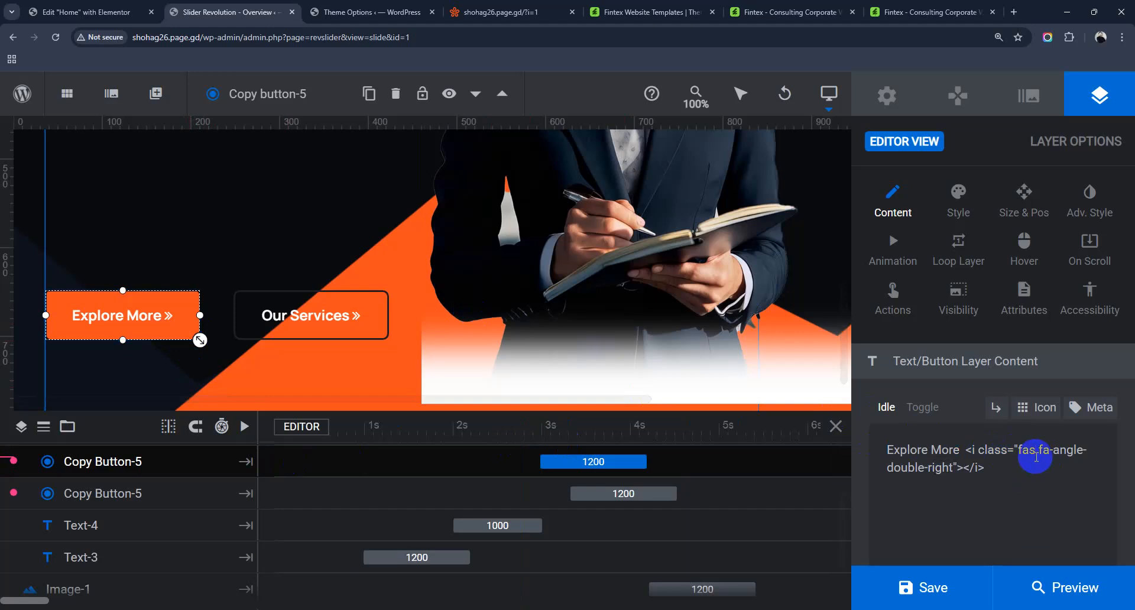
mouse_move(1035, 456)
mouse_down()
mouse_move(1005, 448)
mouse_move(1031, 454)
mouse_up()
drag(1038, 450, 1079, 449)
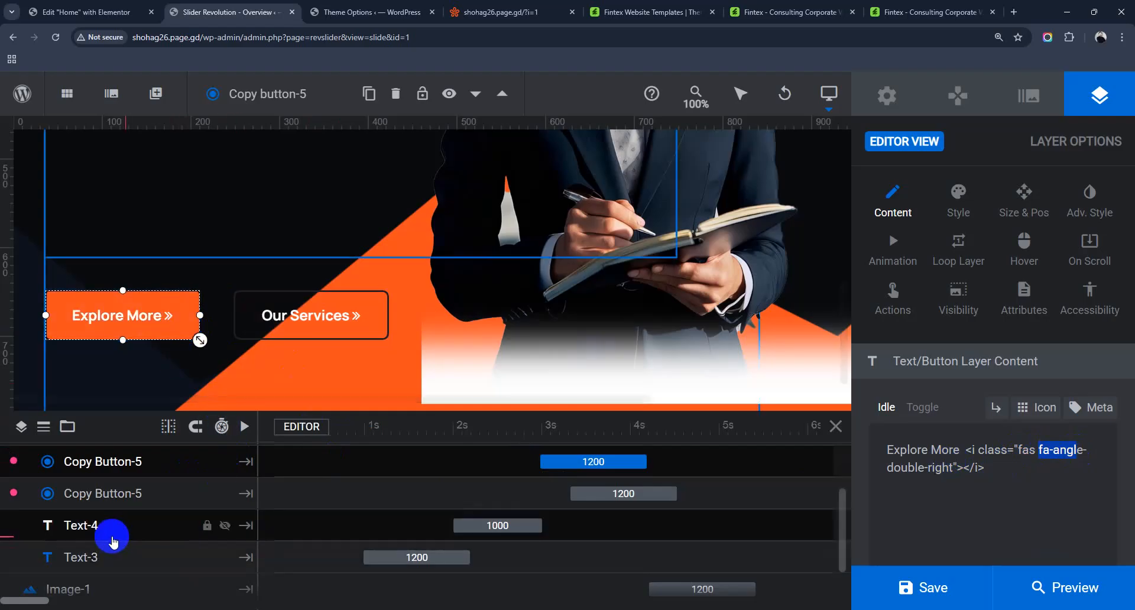
Step: Inspect the "Our Services" button's content and open the "Explore More" button's layer name for editing
scroll(109, 593, up, 3)
scroll(114, 541, down, 2)
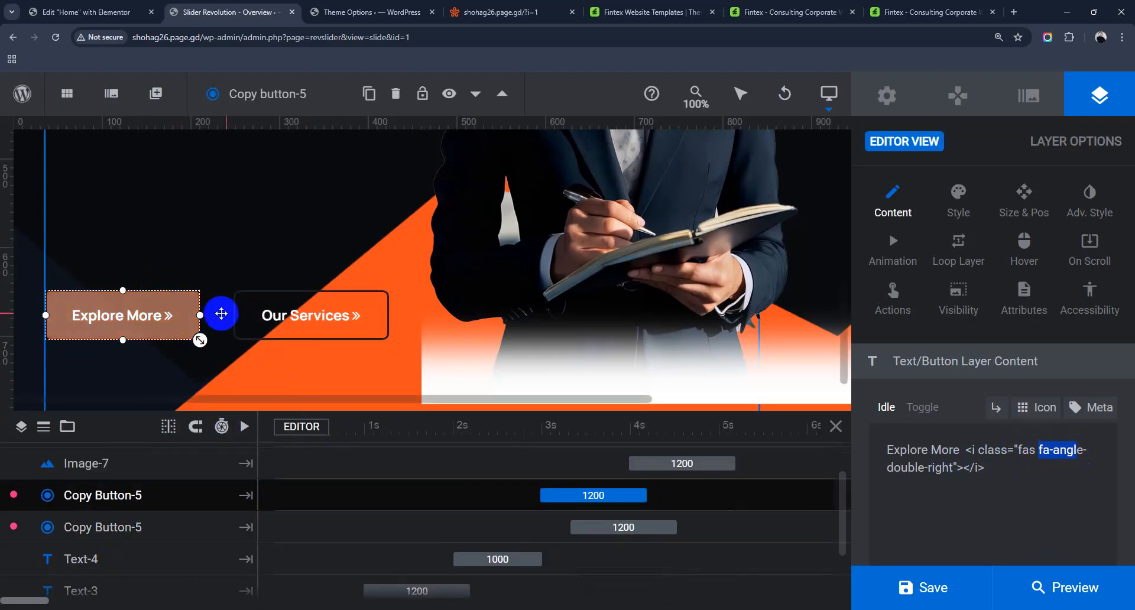
click(281, 327)
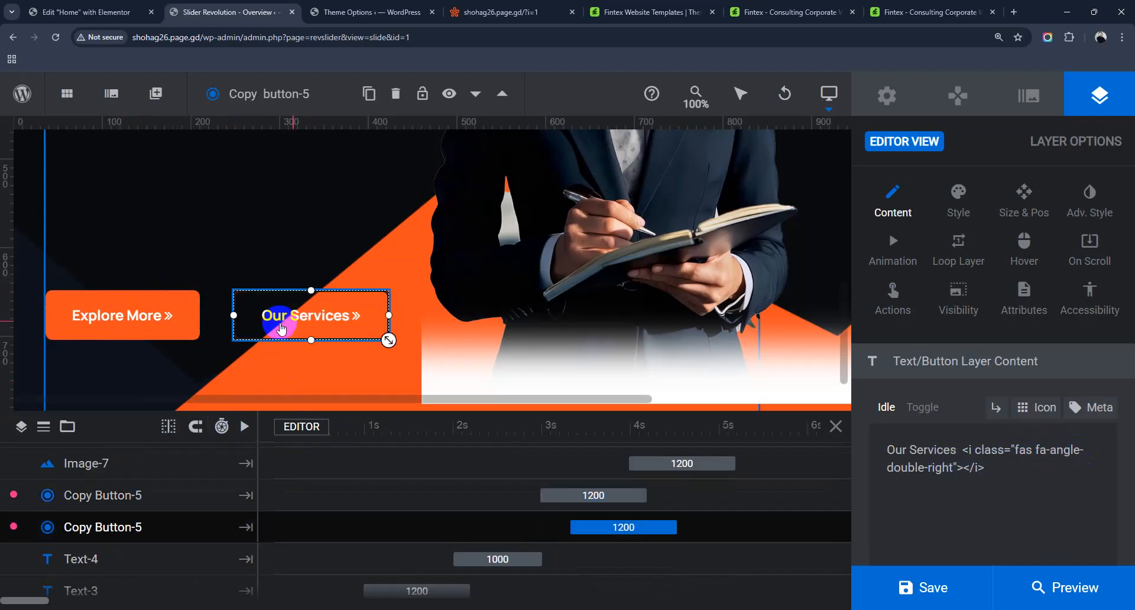
double_click(121, 496)
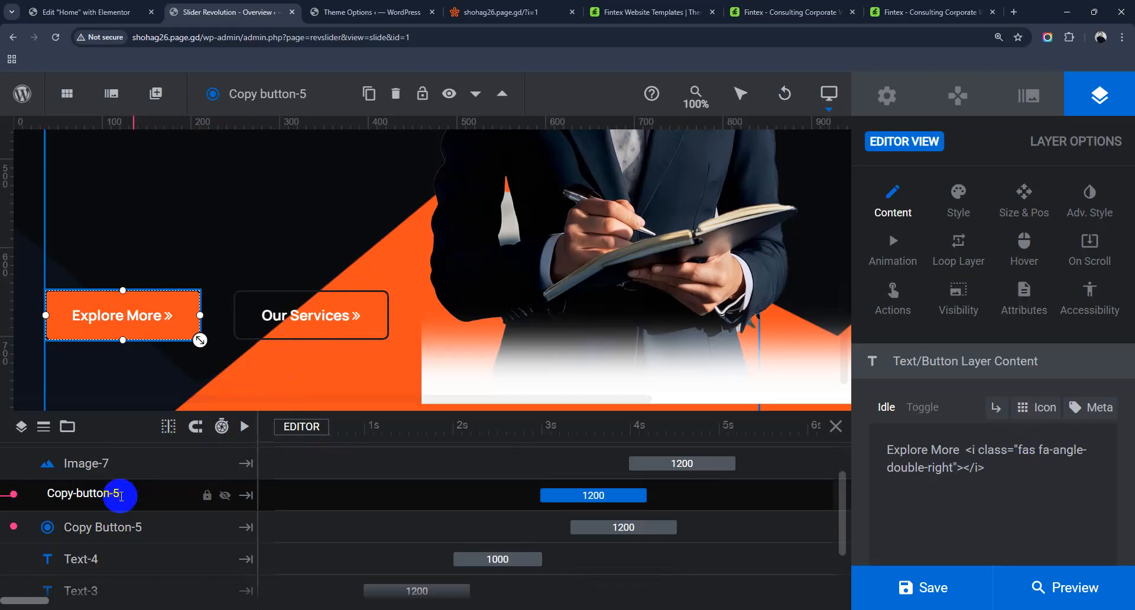
key(Return)
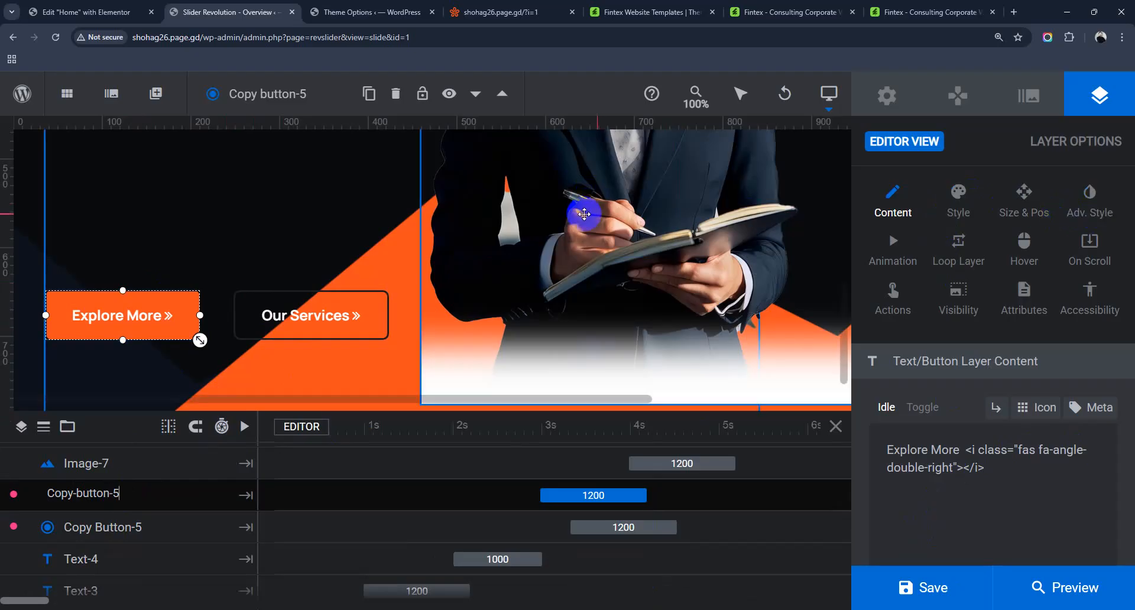
Step: Leave the slider editor without saving and select the service grid under "Easy Way to Success Your Business" in the Elementor editor
click(292, 12)
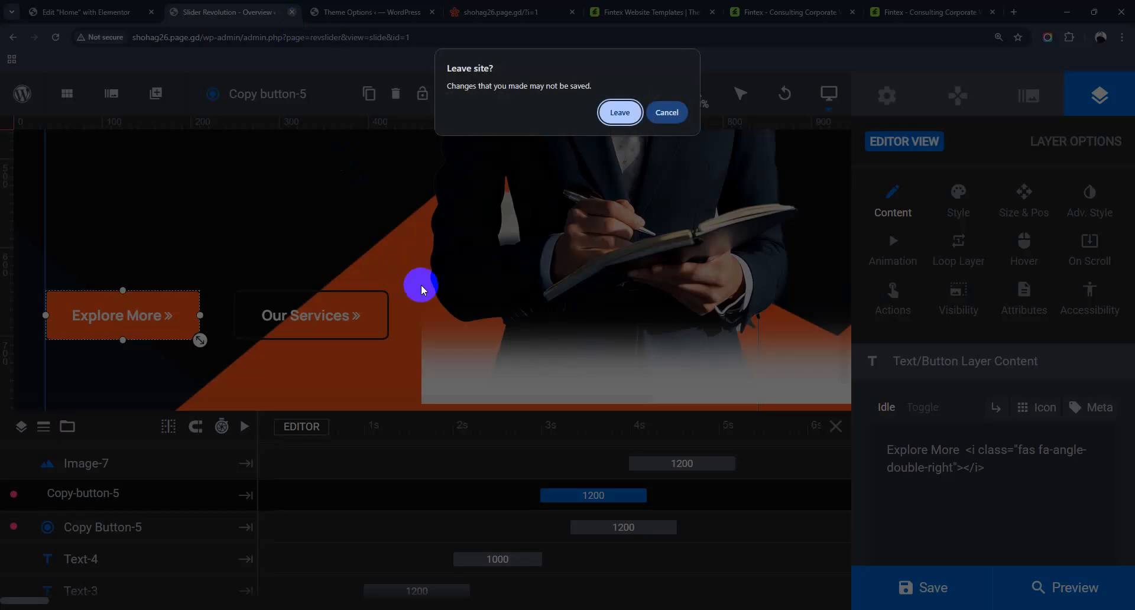
click(619, 112)
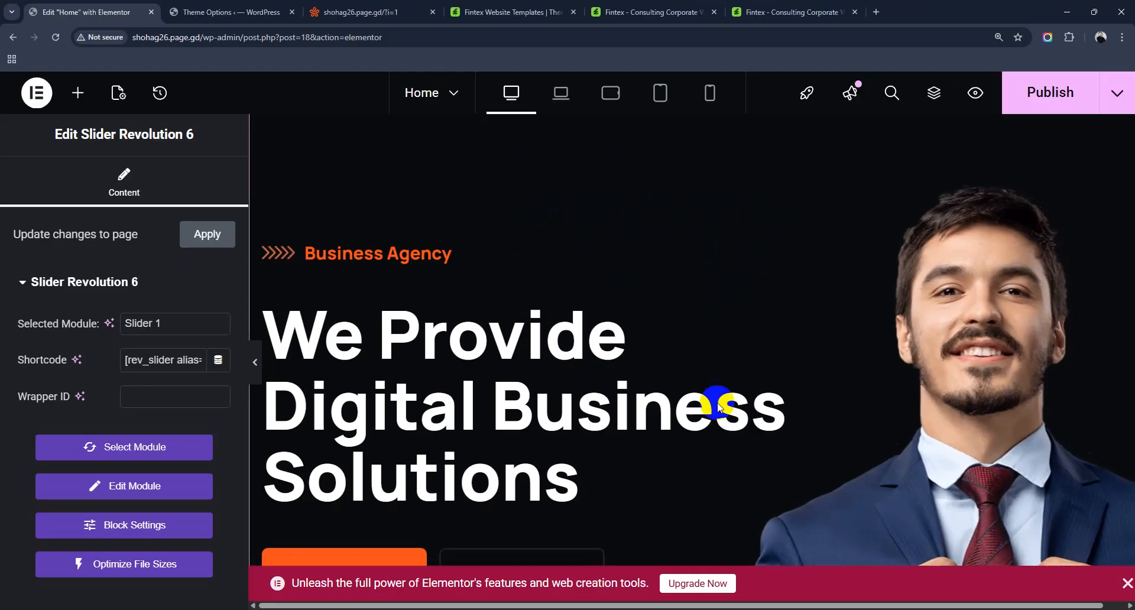
scroll(718, 407, down, 10)
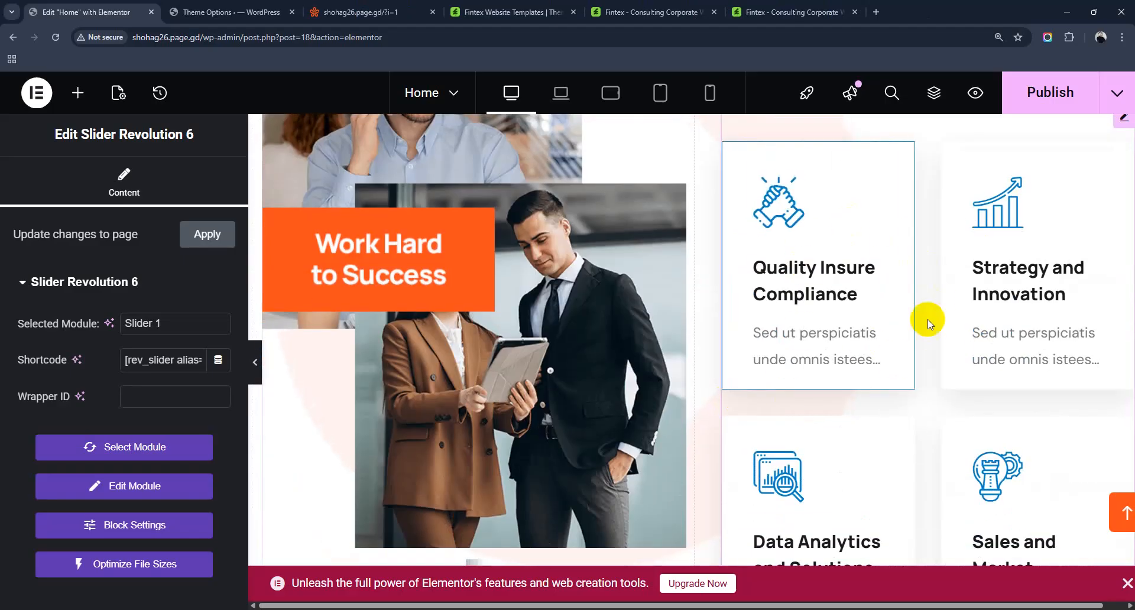
scroll(827, 358, up, 2)
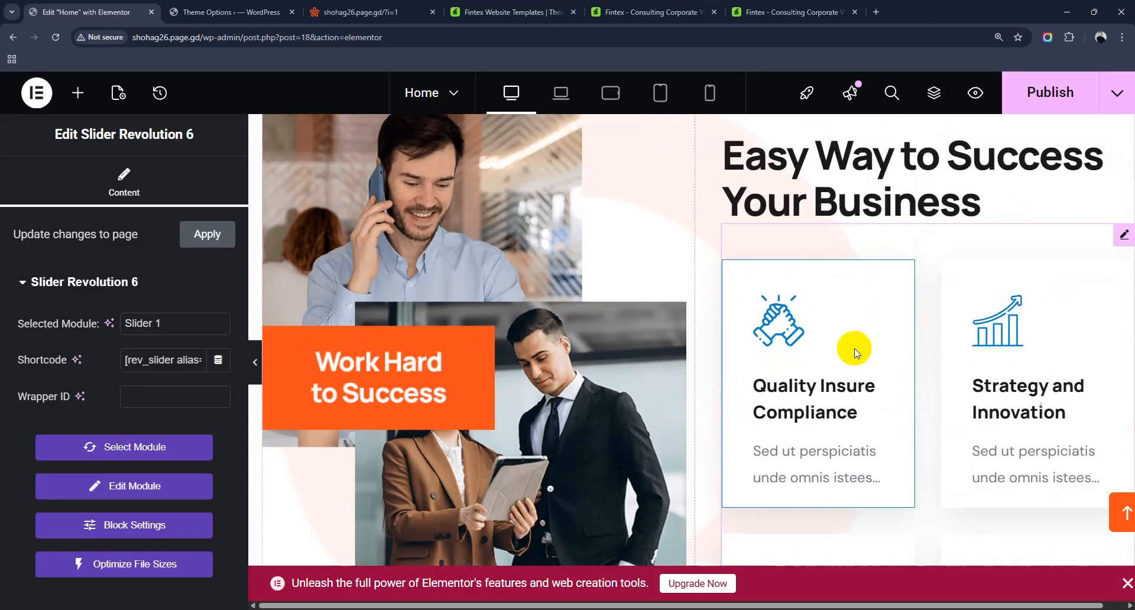
click(777, 389)
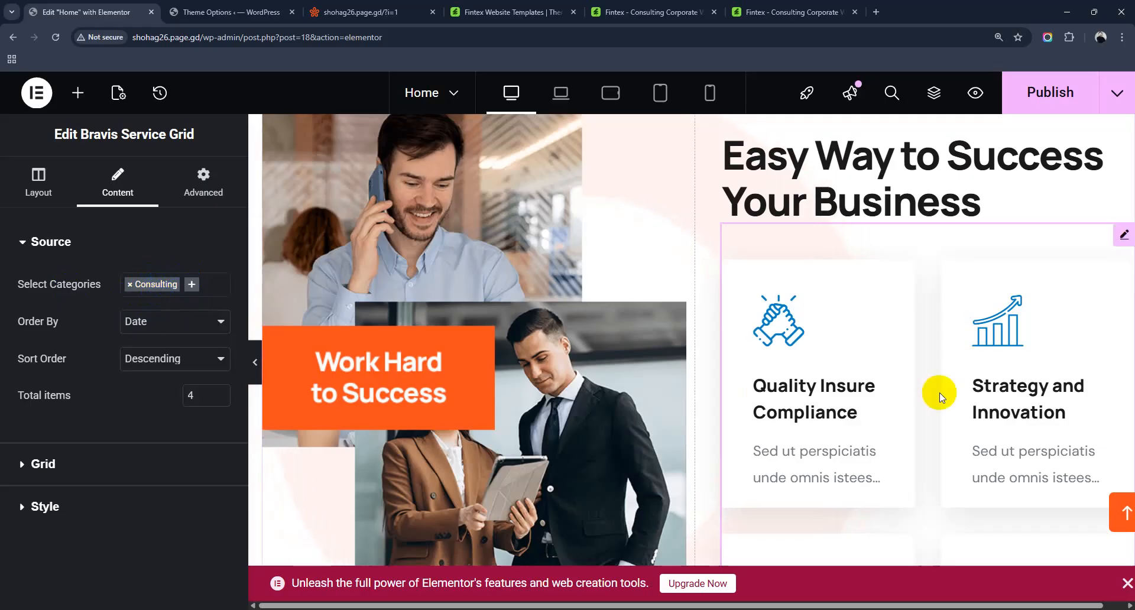
Step: Review the service grid's Grid settings, including filter, pagination, item space and columns per device size
click(22, 467)
scroll(160, 408, down, 3)
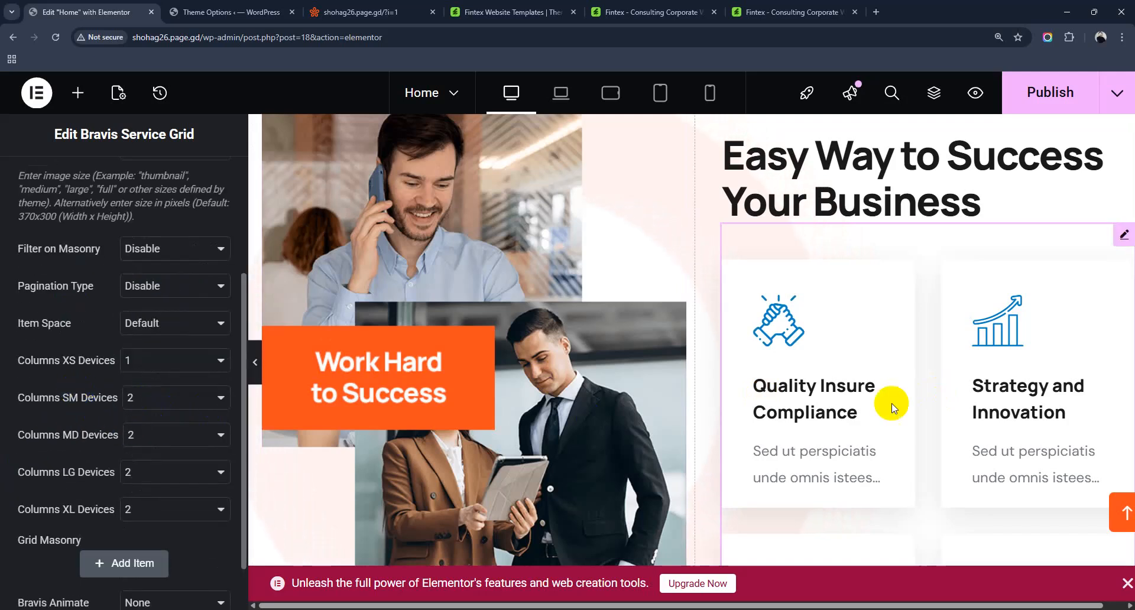
scroll(144, 443, down, 1)
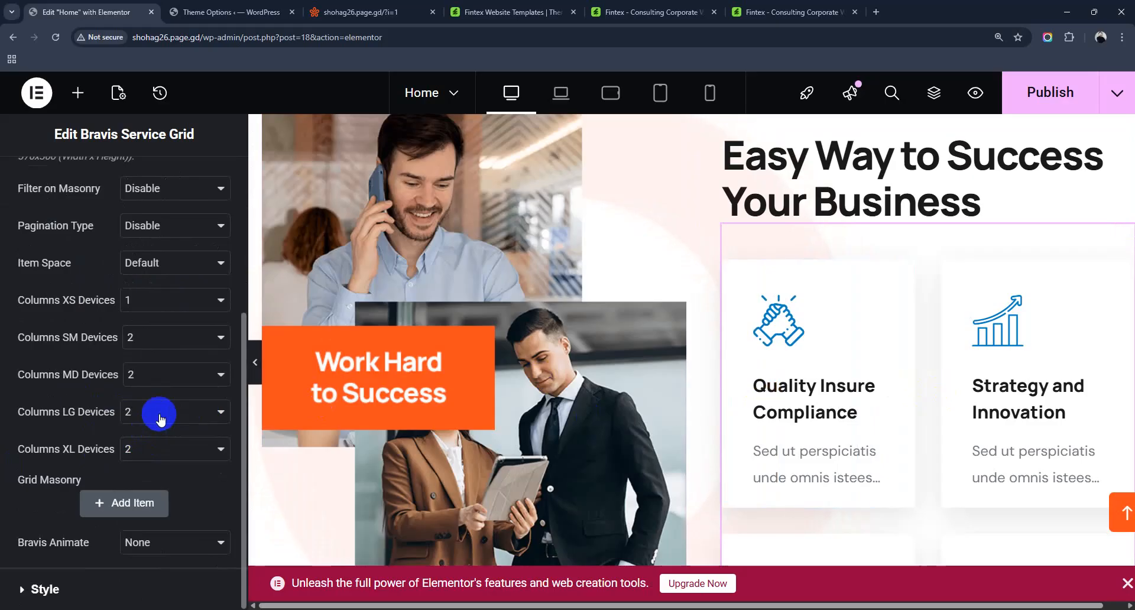
scroll(159, 418, up, 1)
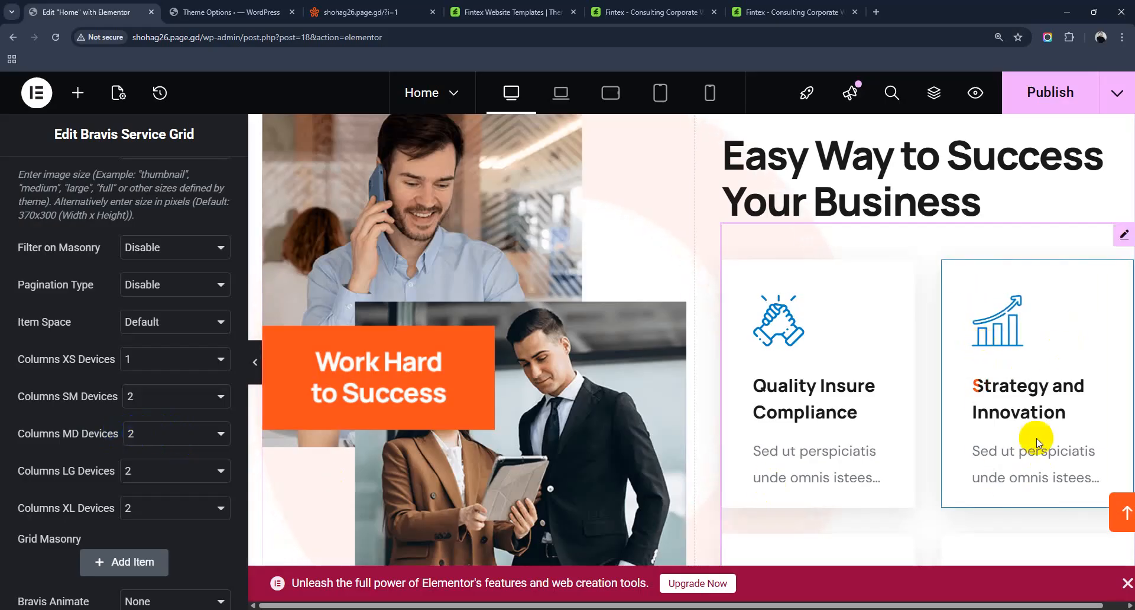
Step: Try 1 column for MD devices in the service grid and set it back to 2
click(220, 433)
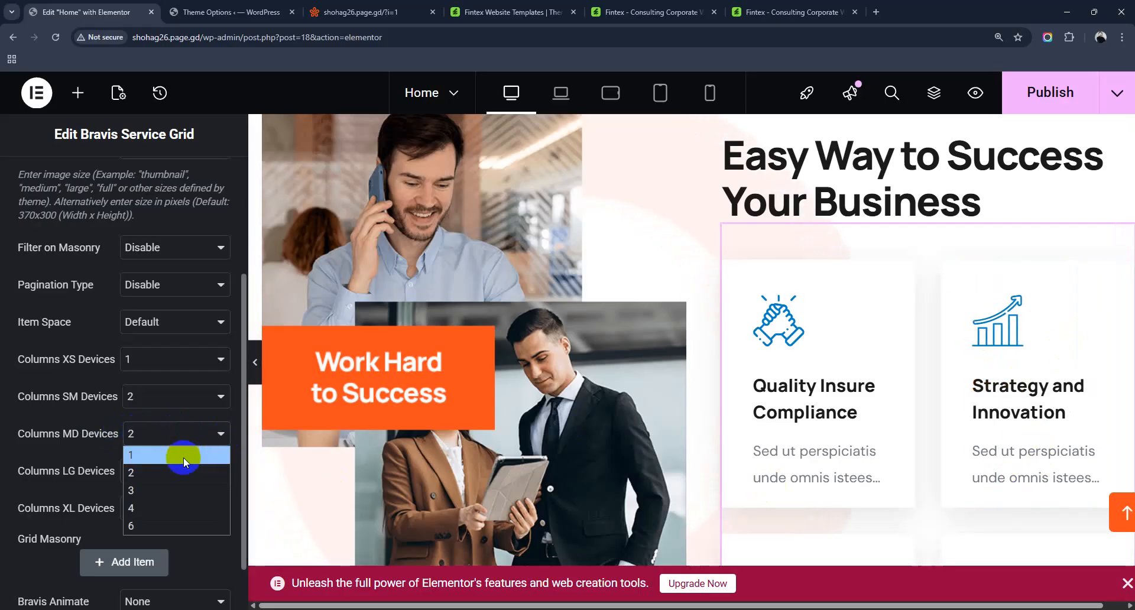
click(153, 455)
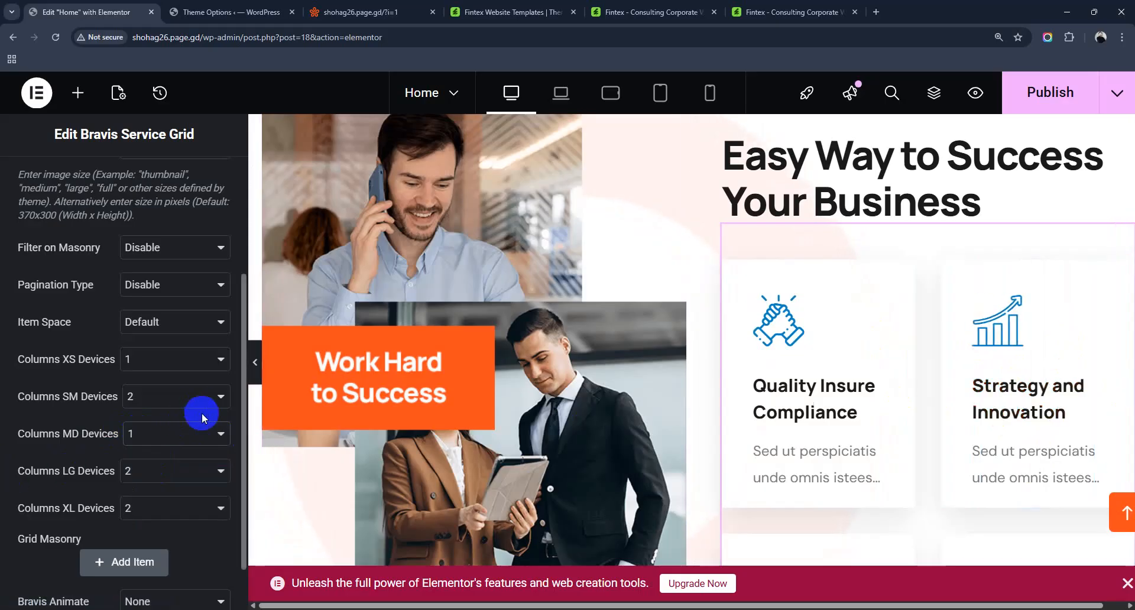
click(223, 433)
click(179, 467)
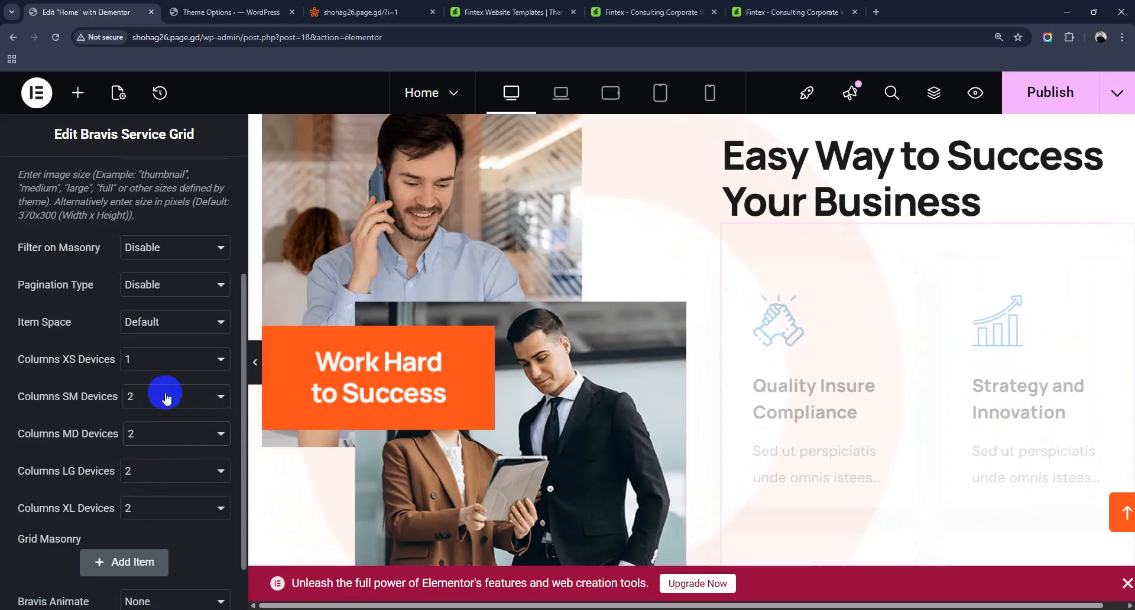
Step: Return to the service grid's Source settings and check the selected category
scroll(176, 385, down, 1)
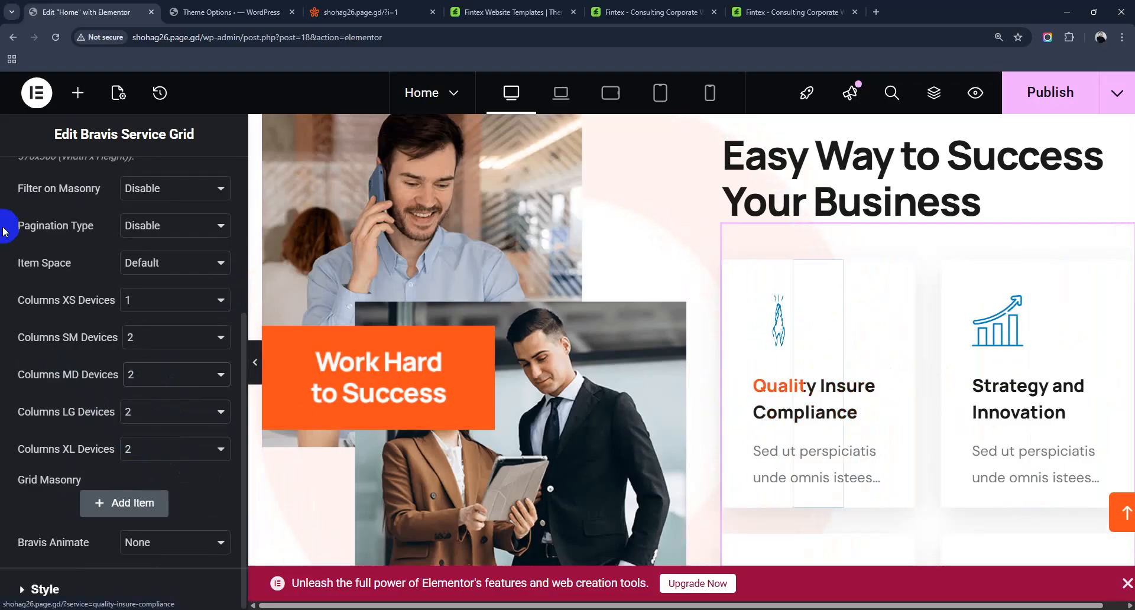
scroll(121, 256, up, 4)
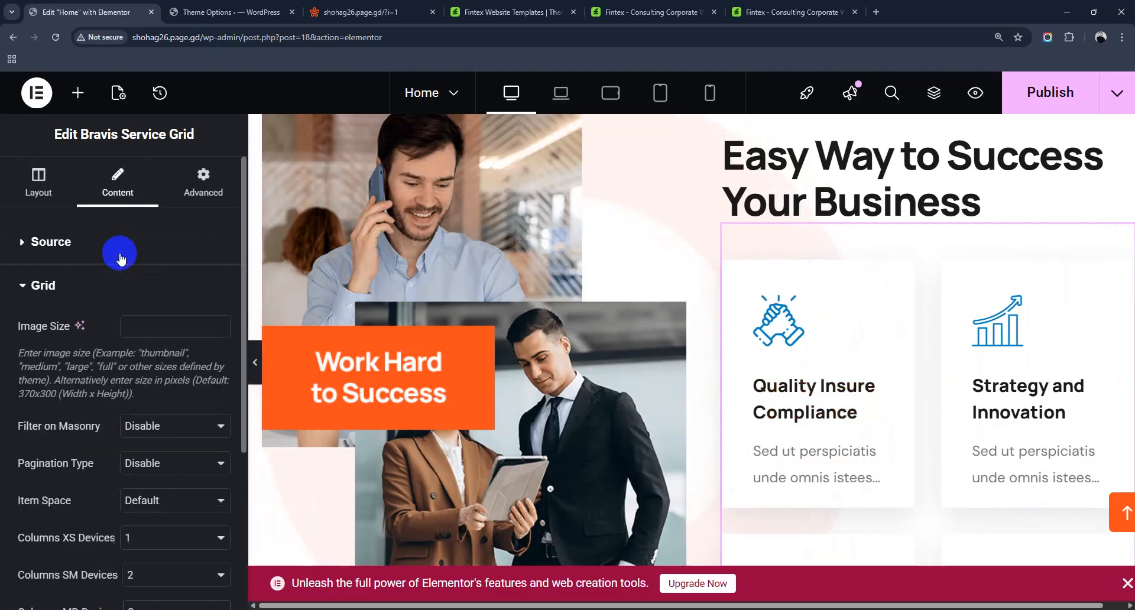
click(21, 242)
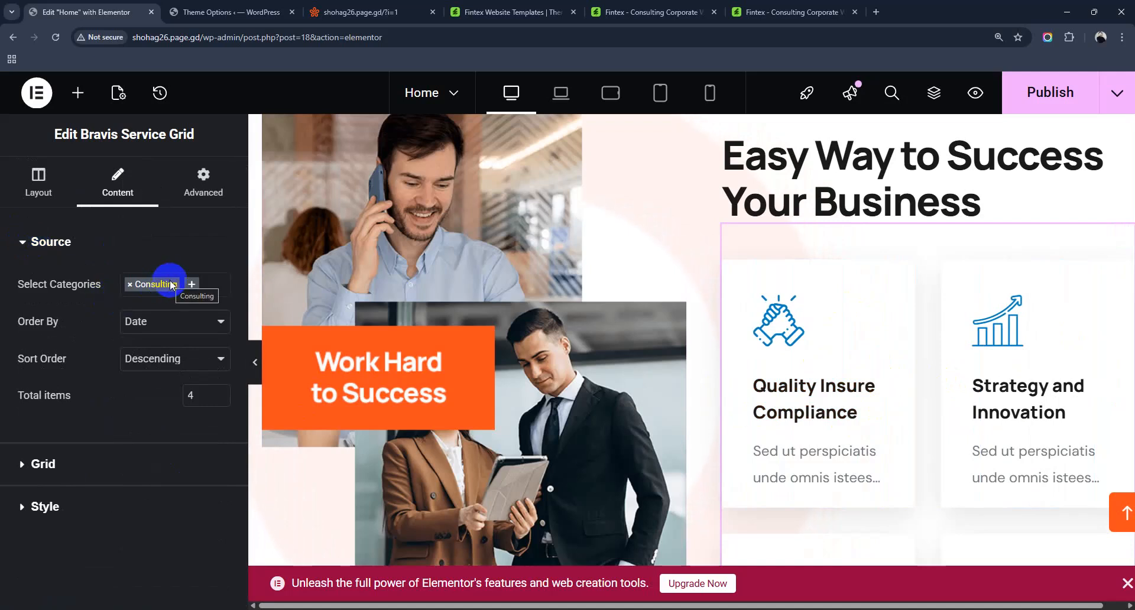
Step: View the service cards in the "What We Do ?" section of the live home page
click(212, 12)
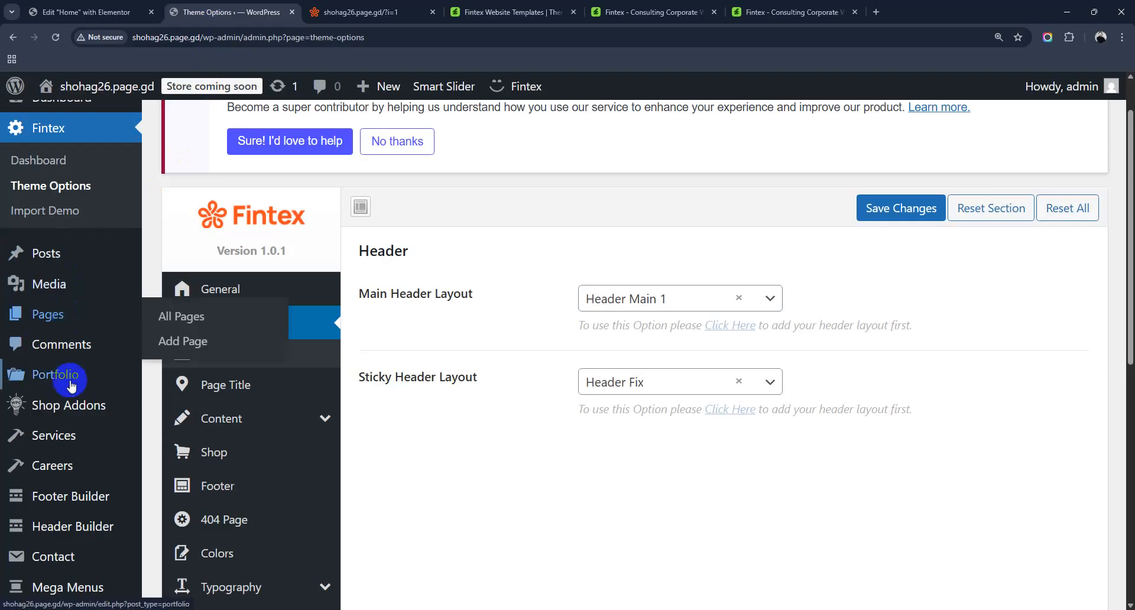
click(330, 8)
scroll(818, 378, down, 10)
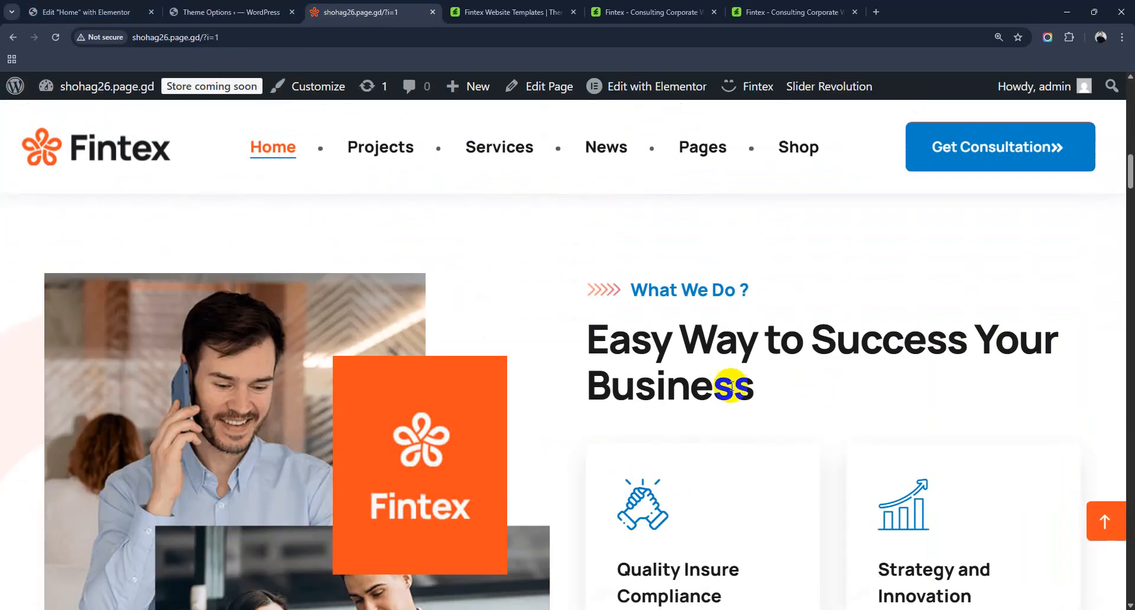
scroll(728, 386, down, 2)
scroll(780, 360, down, 1)
scroll(745, 354, up, 2)
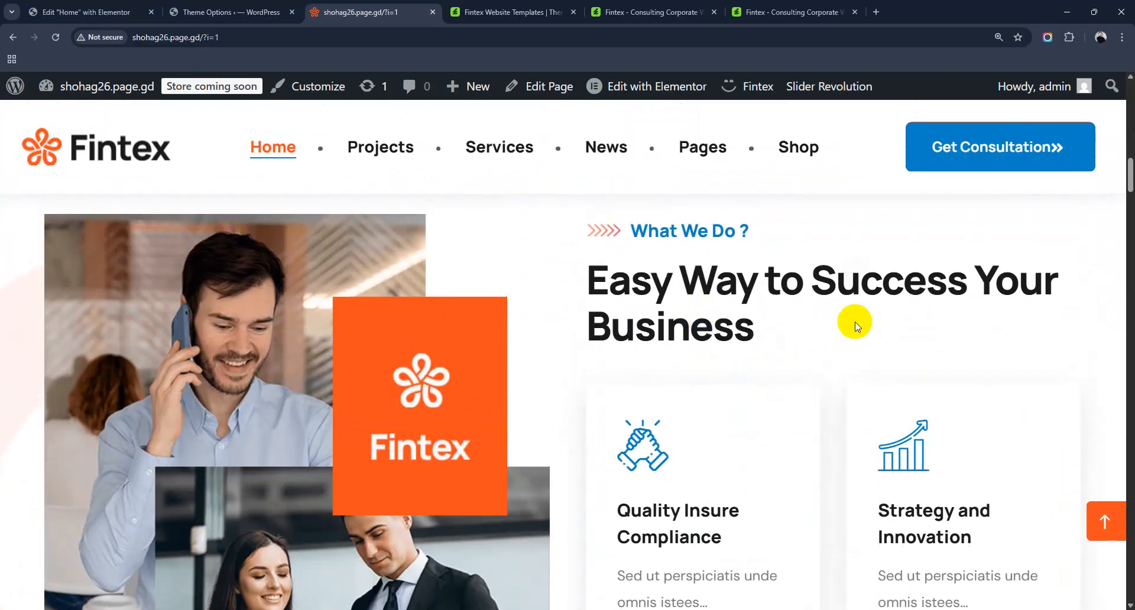
scroll(827, 354, down, 3)
Step: Open the list of all services in the WordPress admin
click(200, 13)
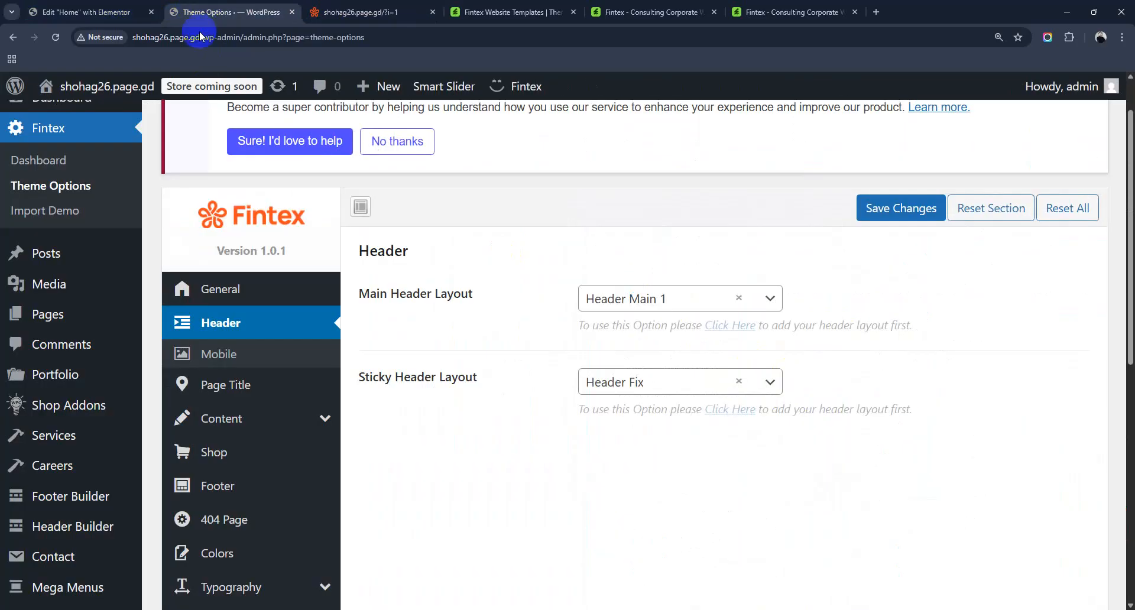
mouse_move(74, 440)
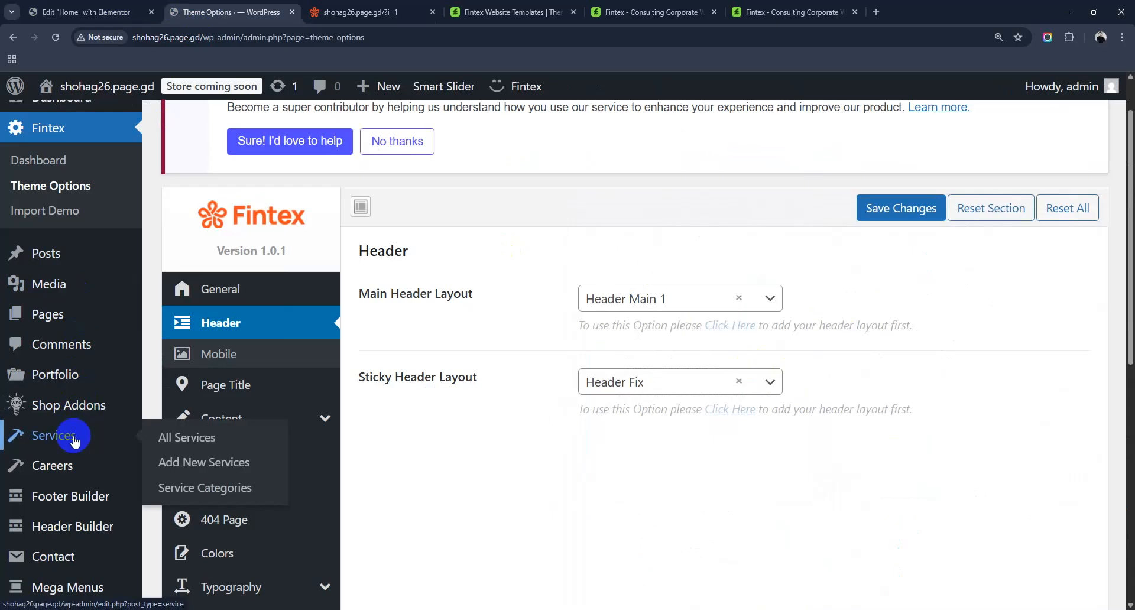
click(208, 438)
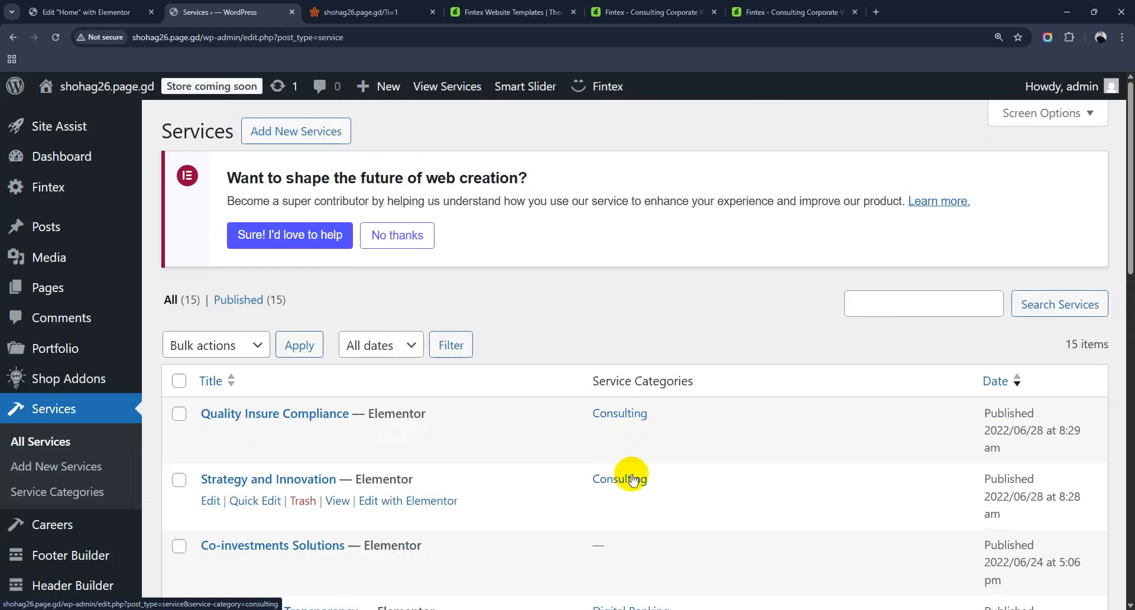
Step: Compare the live page's service cards with the services list and open the "Quality Insure Compliance" service for editing
click(353, 5)
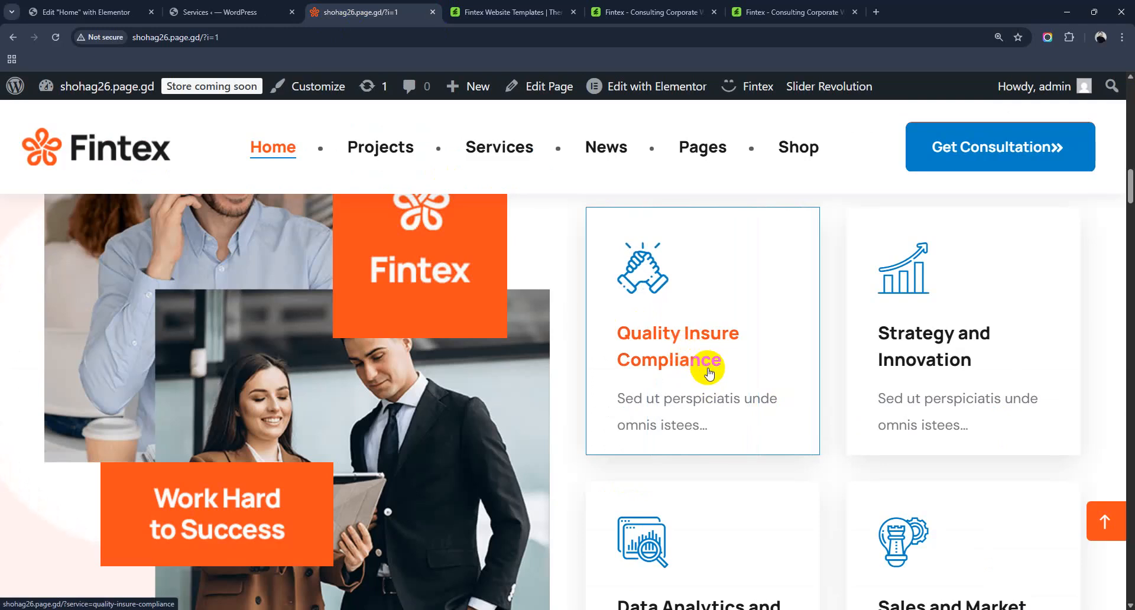
click(225, 12)
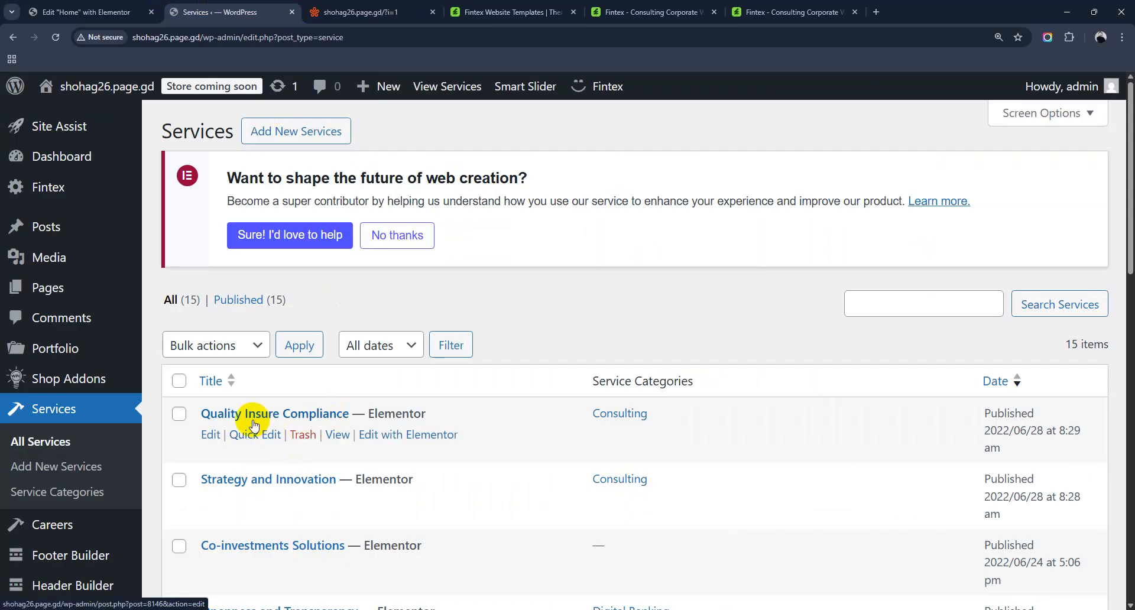
click(212, 436)
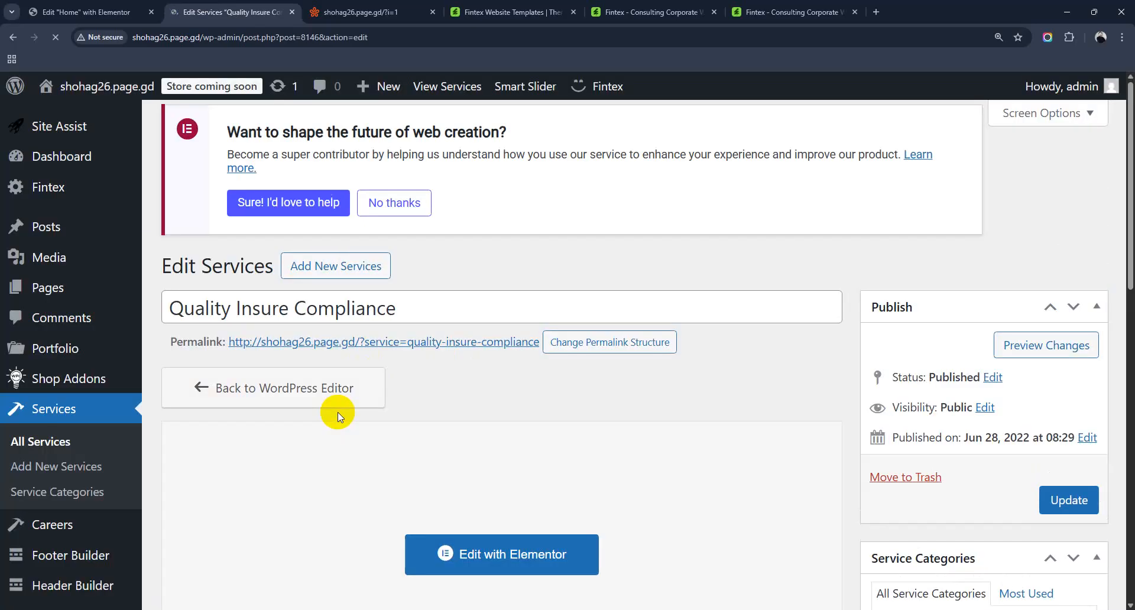
Step: Rename the "Quality Insure Compliance" service as "WordPress Web Design"
drag(238, 309, 296, 306)
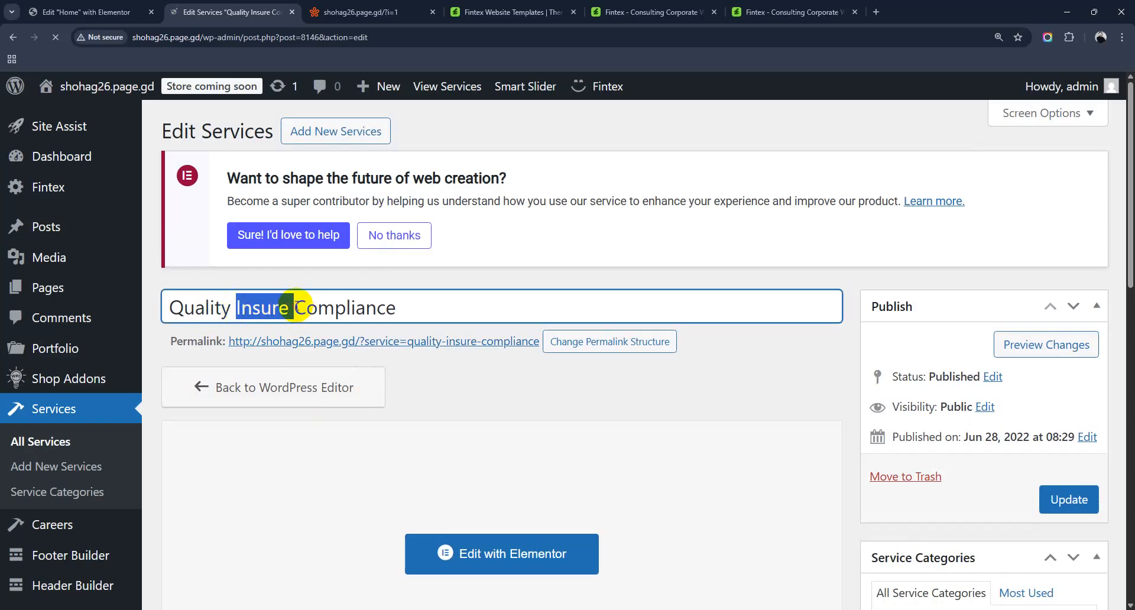
click(409, 309)
drag(439, 310, 113, 312)
click(112, 312)
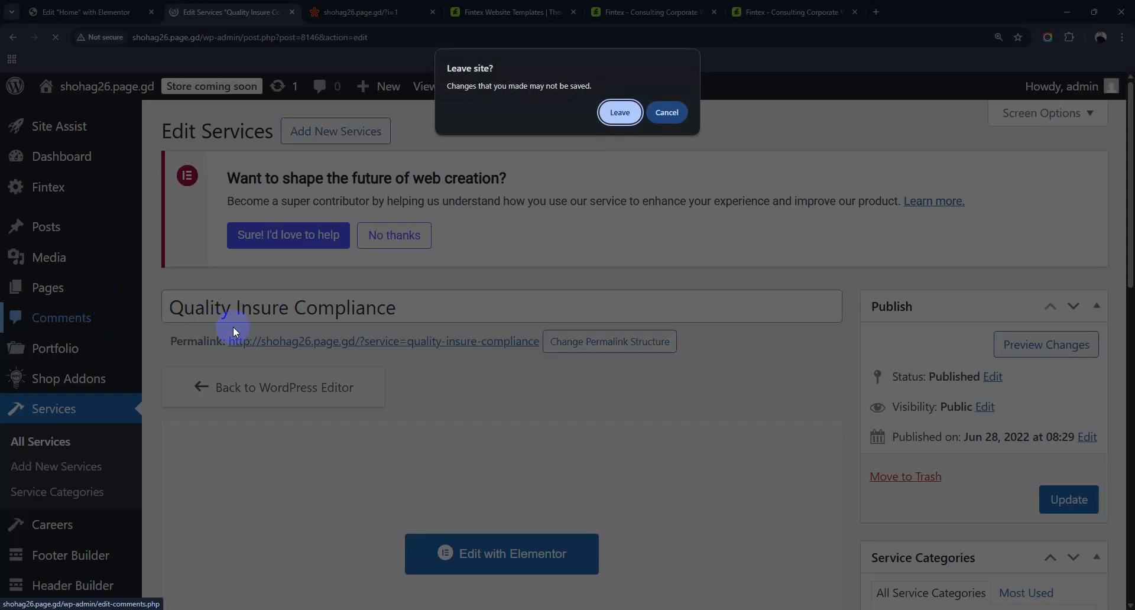
click(640, 119)
drag(481, 306, 182, 306)
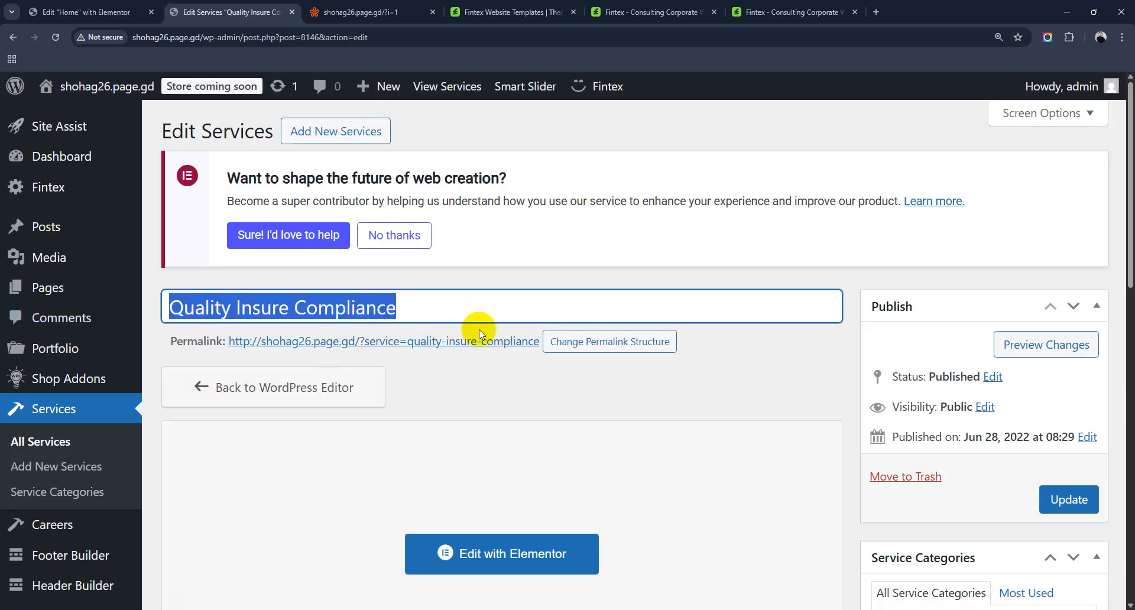
text(Webdesign)
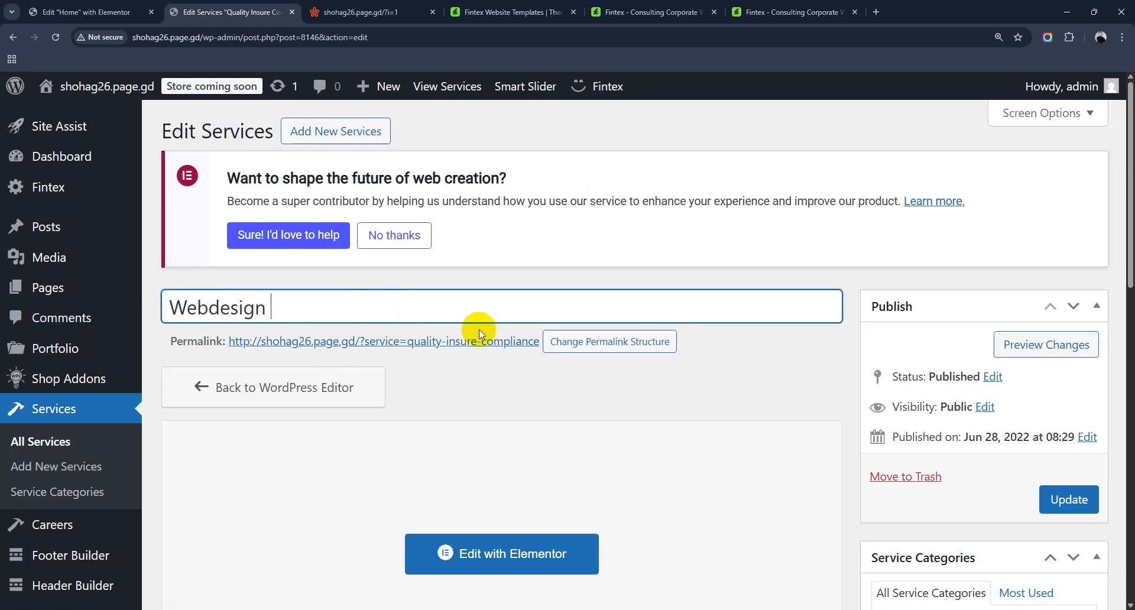
click(171, 307)
text(WordPress)
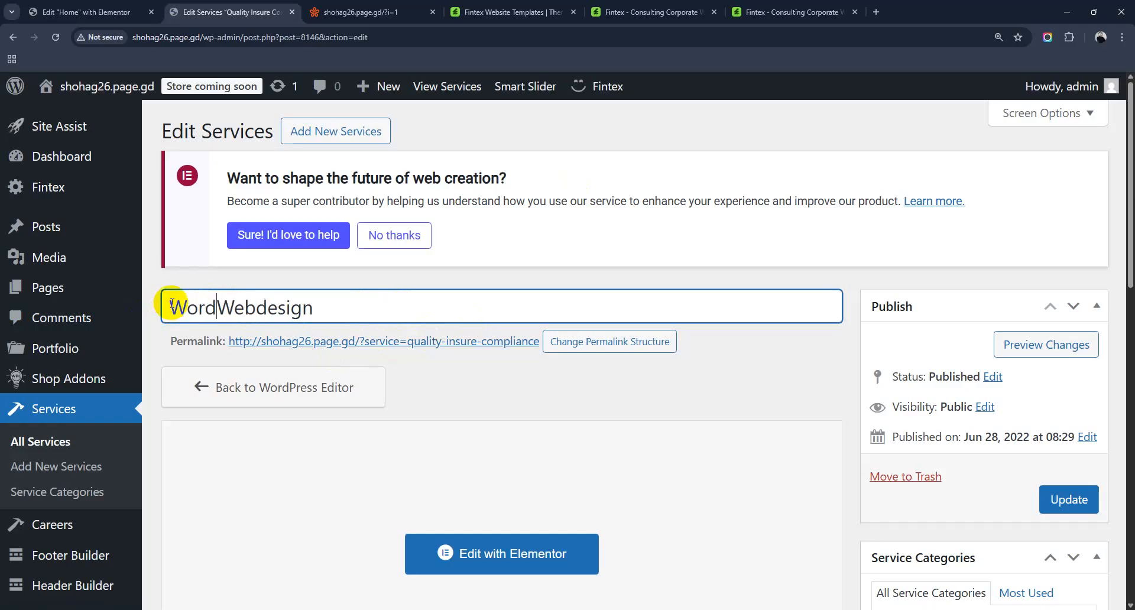
click(305, 308)
drag(326, 307, 310, 308)
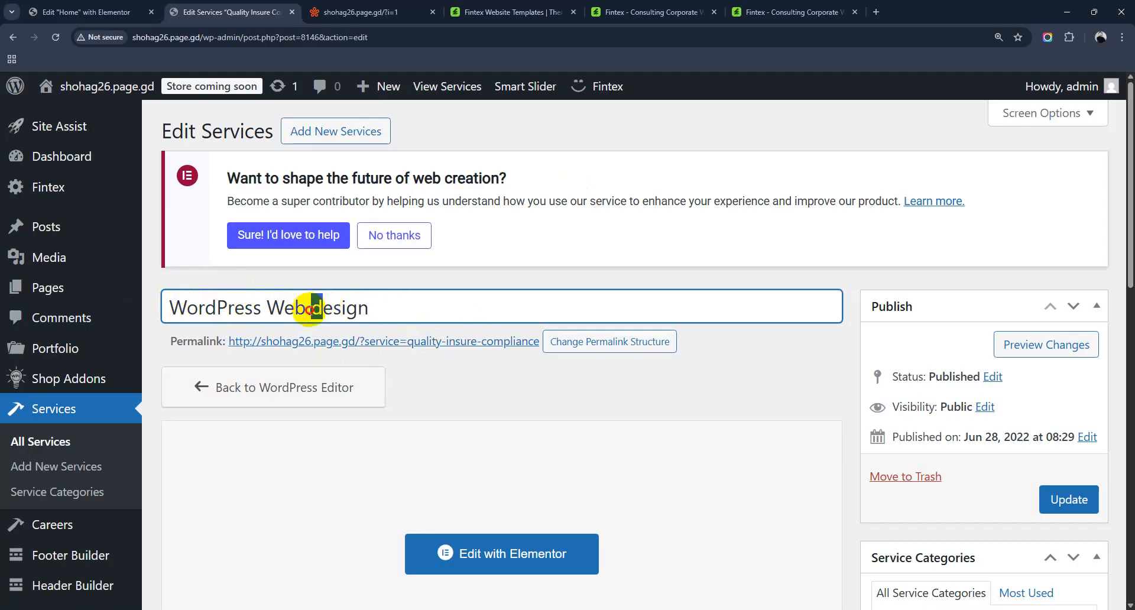
text(D)
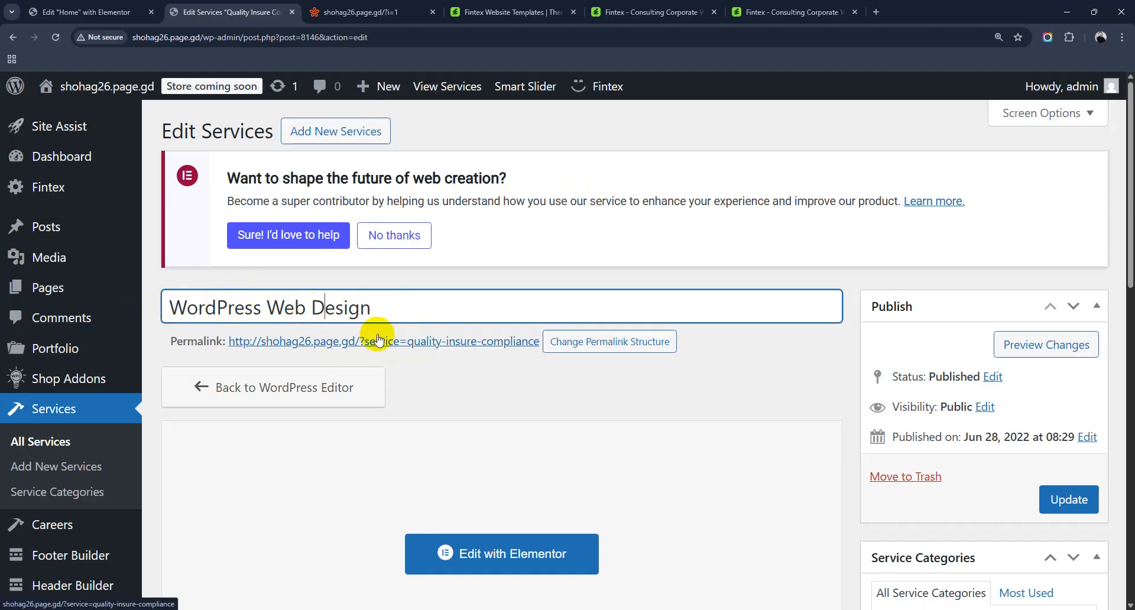
Step: Review the service's excerpt and icon settings, trying the Image icon type and switching back to Icon
scroll(633, 431, down, 12)
click(528, 285)
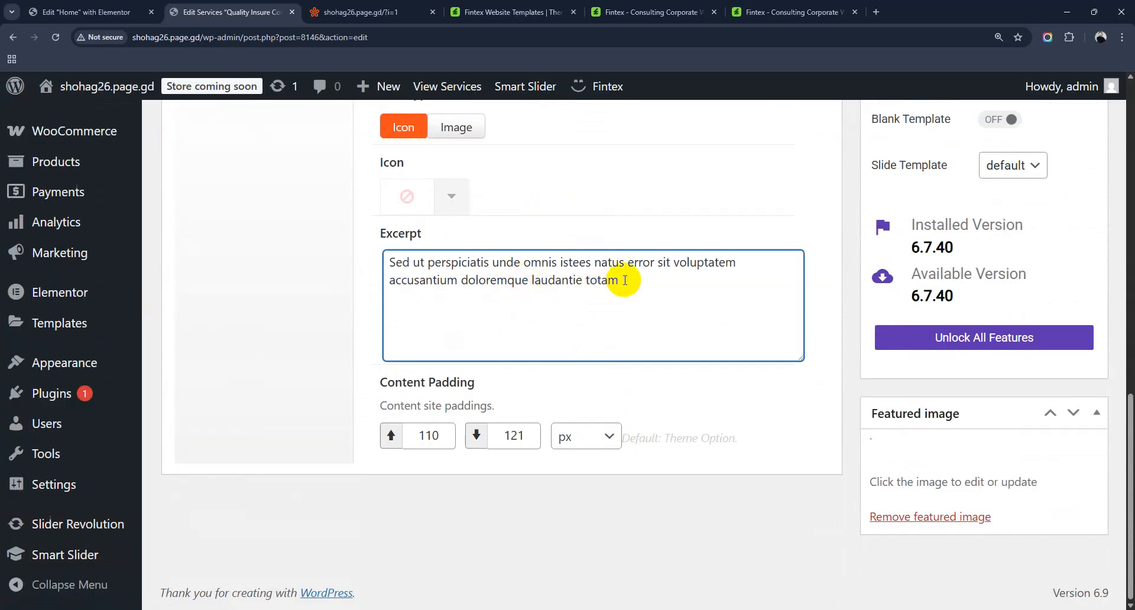
drag(618, 281, 376, 263)
scroll(706, 438, up, 4)
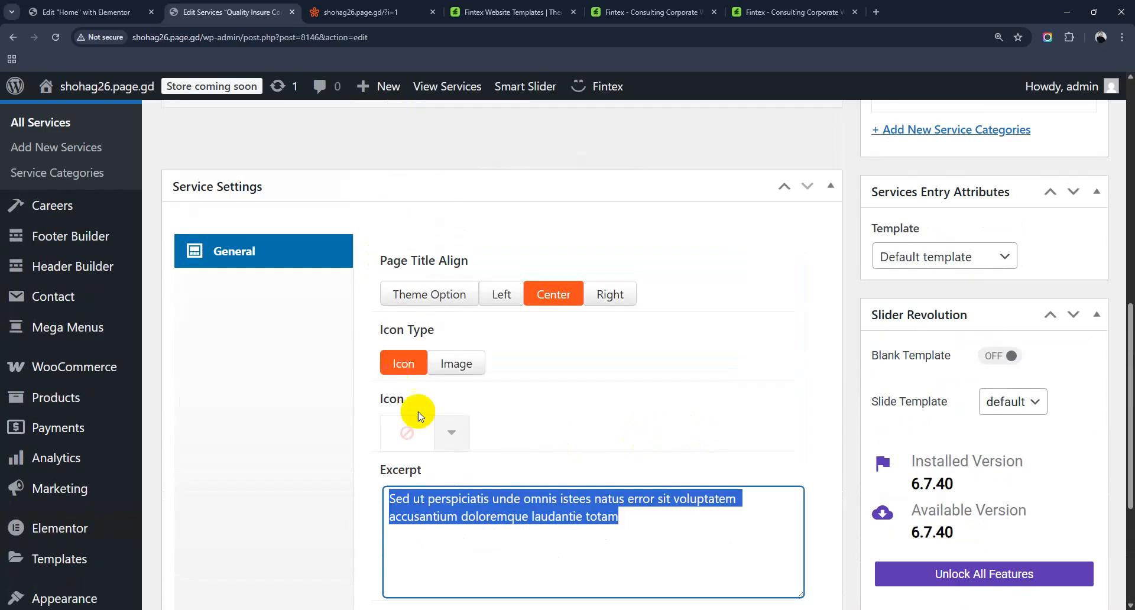
click(456, 363)
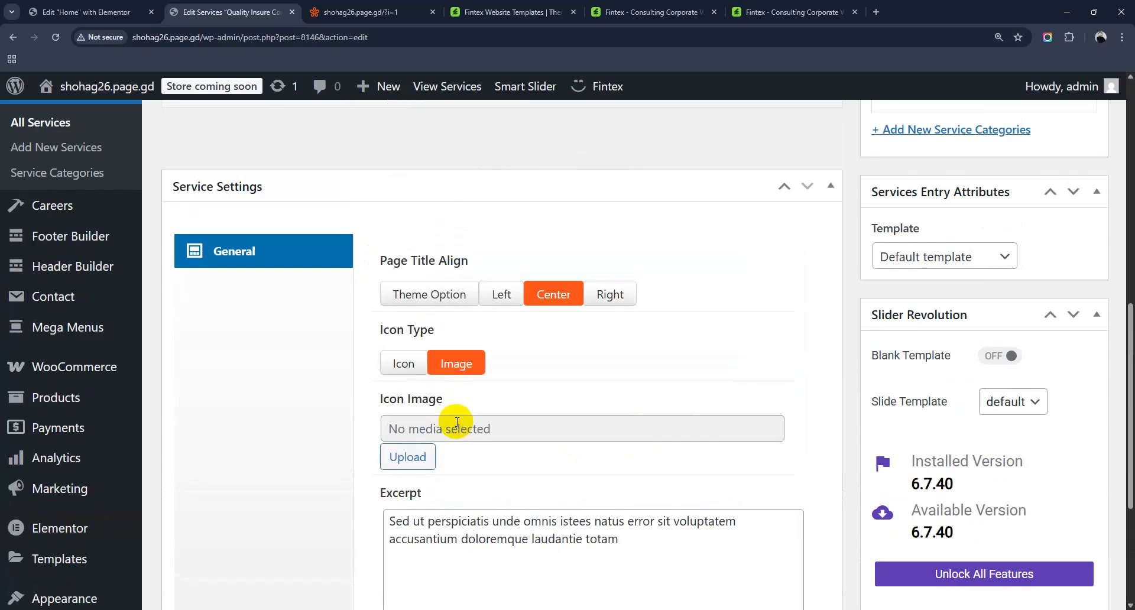
click(405, 363)
scroll(582, 467, down, 3)
scroll(687, 513, down, 1)
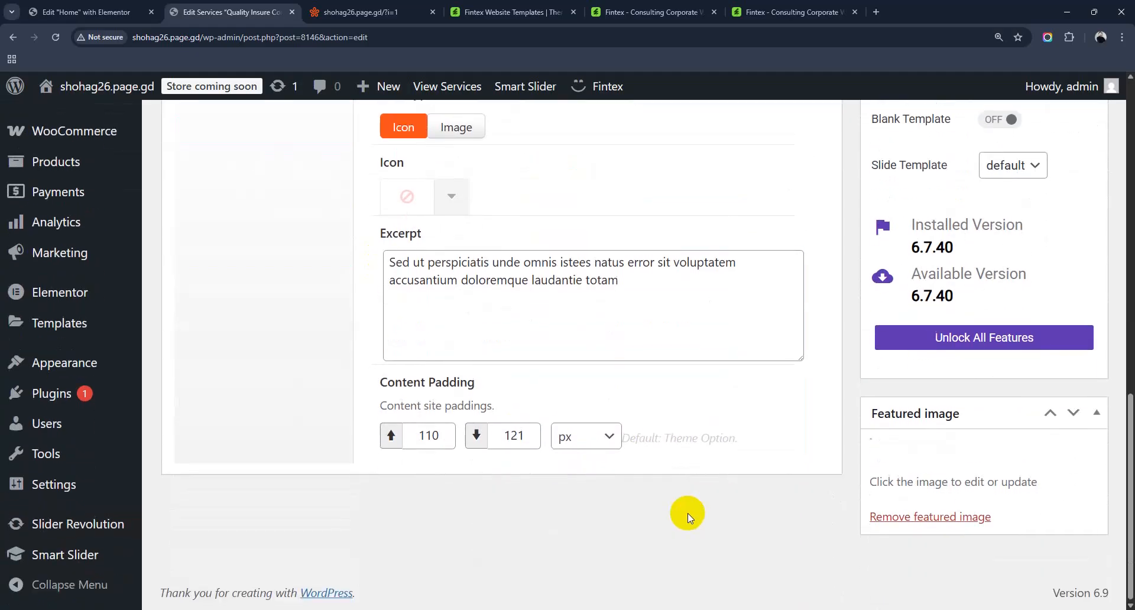
Step: Update the published service entry to save its new title
scroll(1078, 419, up, 8)
scroll(1079, 397, up, 4)
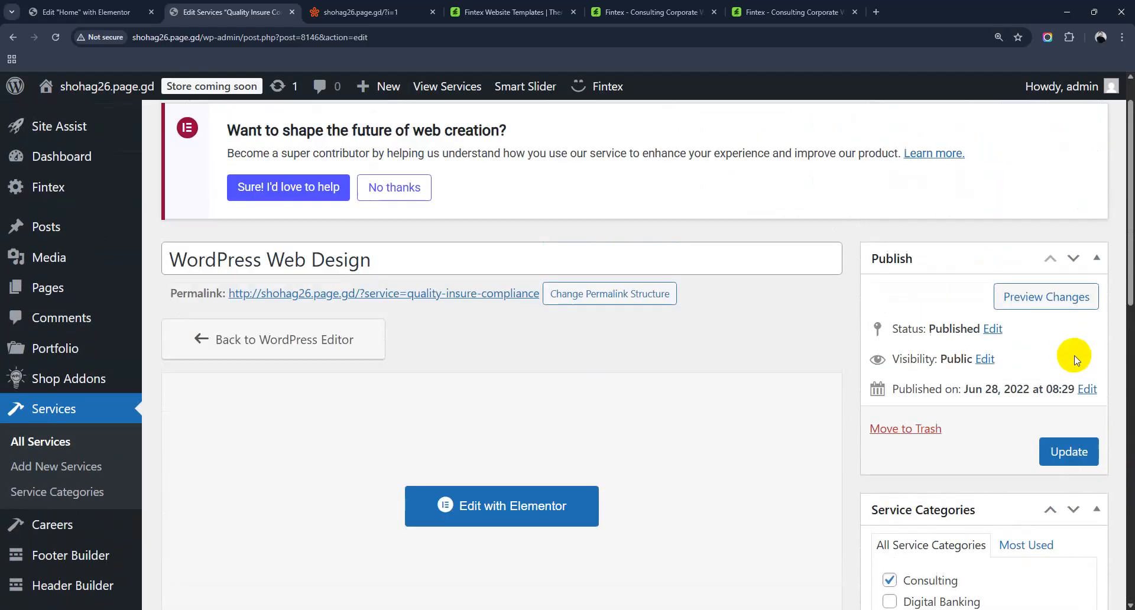
click(1067, 451)
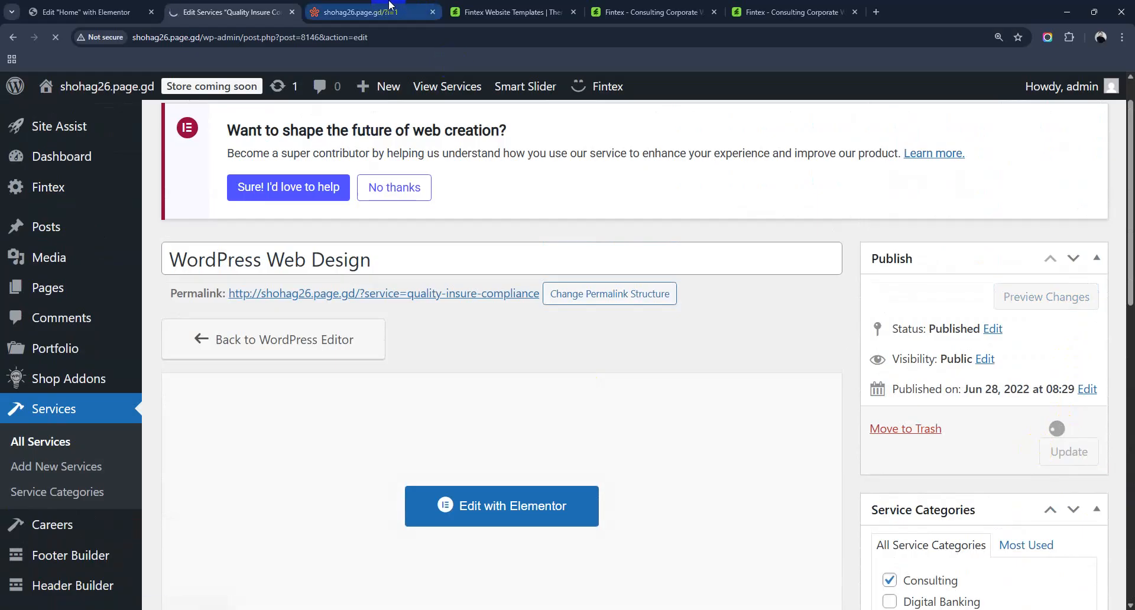
Step: Reload the live home page and check the renamed service card in the "What We Do ?" section
mouse_move(389, 4)
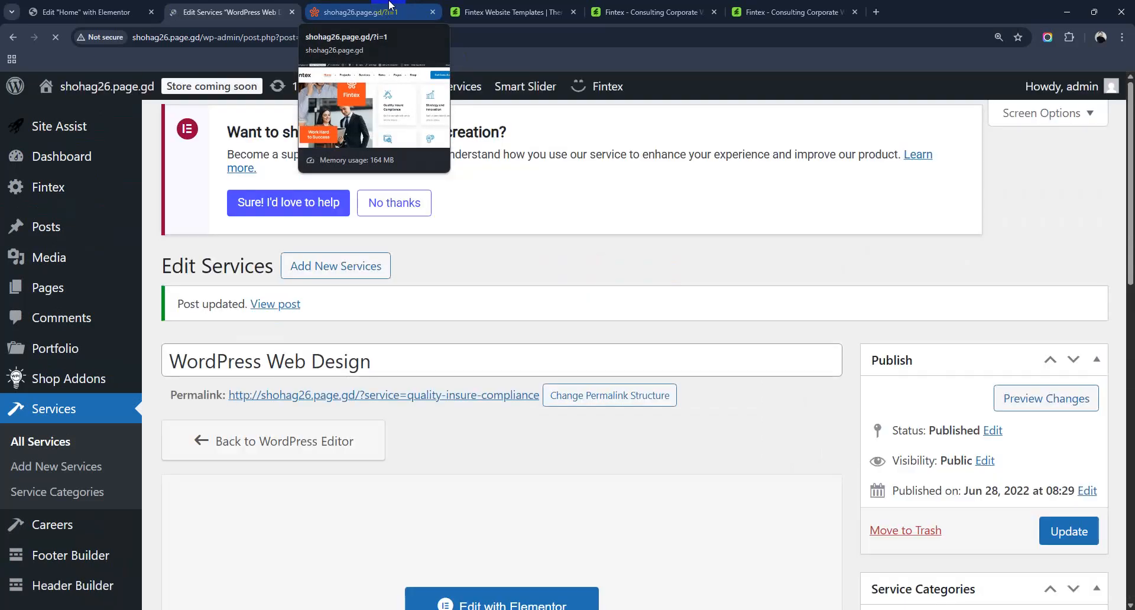
click(389, 7)
click(55, 39)
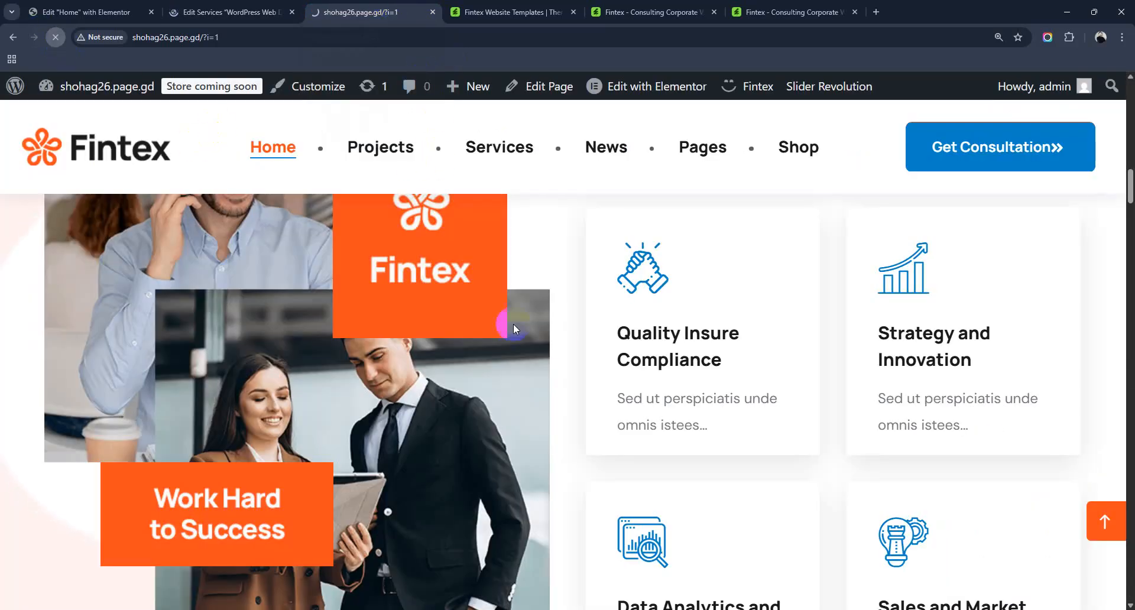
scroll(653, 339, down, 3)
scroll(653, 339, up, 4)
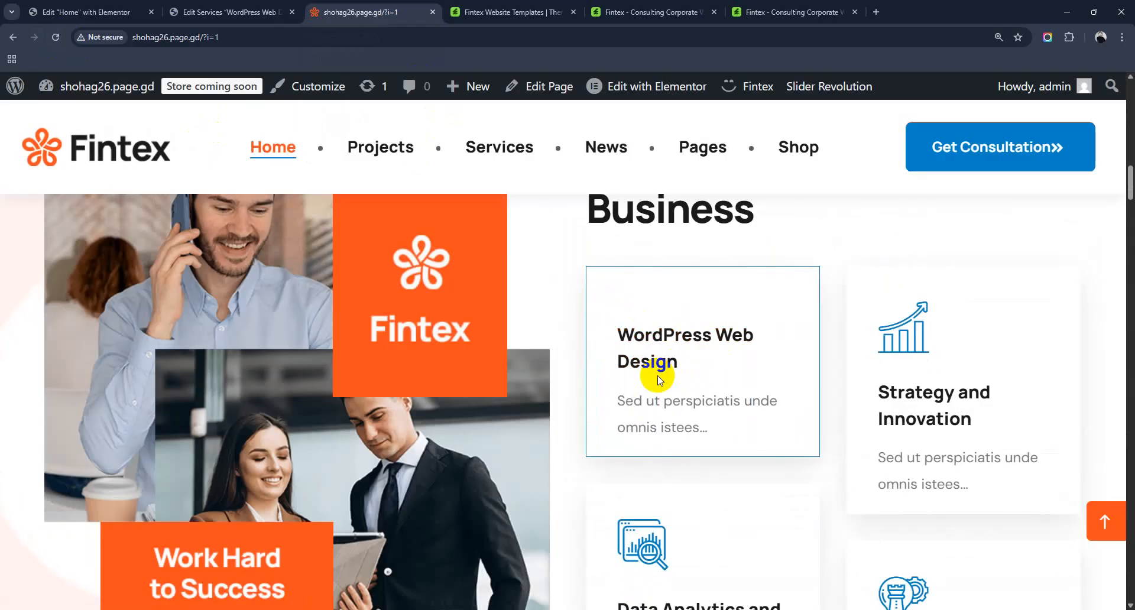
scroll(969, 390, down, 2)
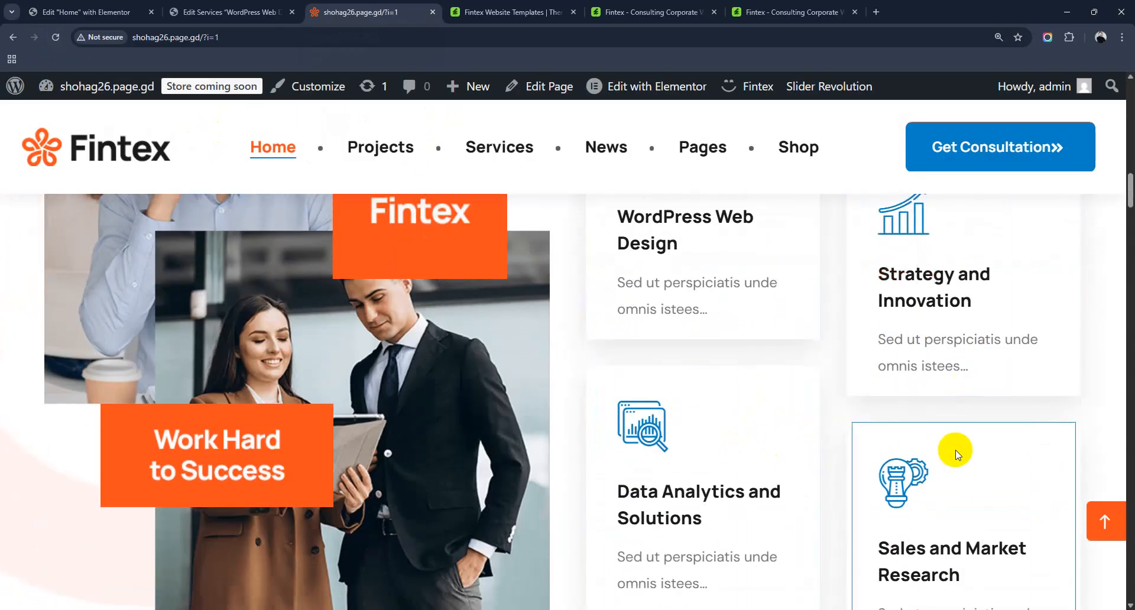
scroll(828, 434, up, 6)
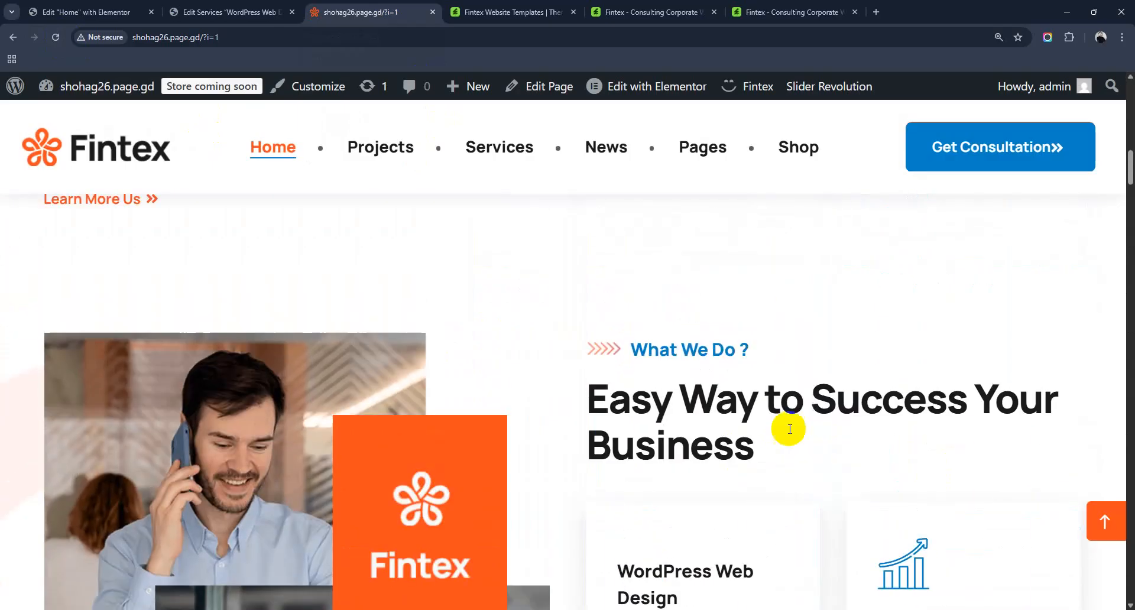
Step: Return to the Elementor home page editor and select the service carousel in the "Latest Services" section to check its source category
click(235, 11)
click(104, 6)
scroll(616, 384, down, 10)
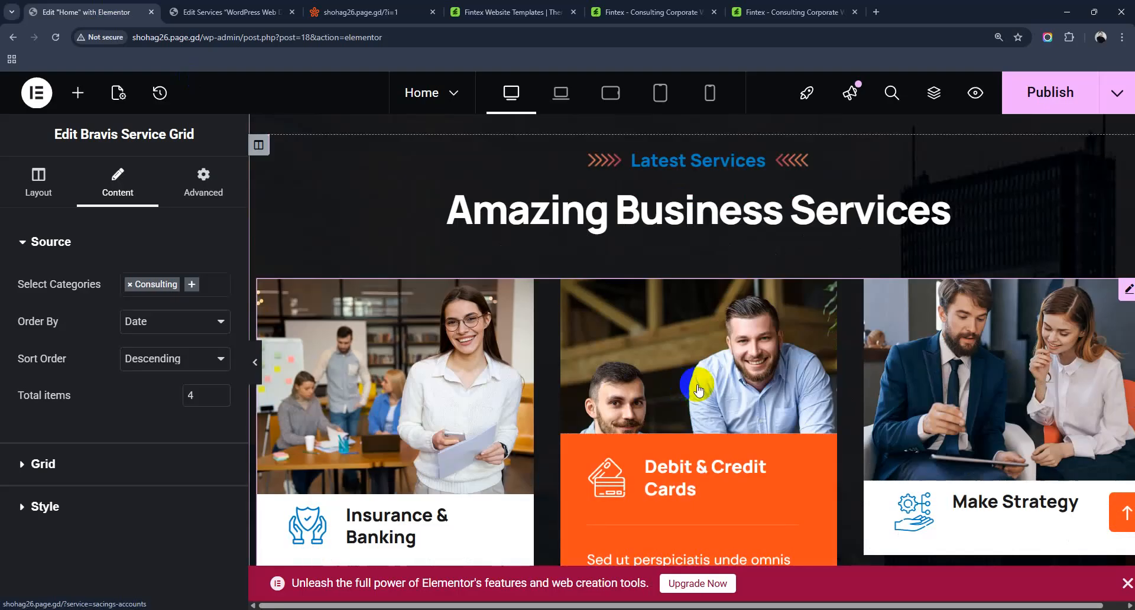
click(681, 390)
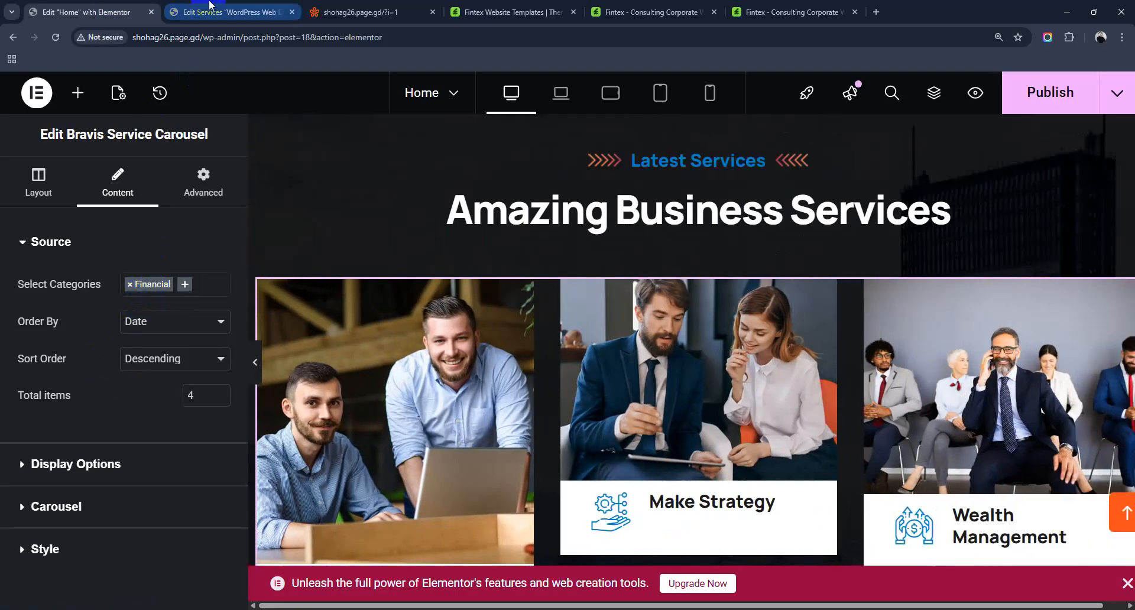
Step: Open the list of all services, leaving the service edit page, and find the entries in the Financial category
click(209, 8)
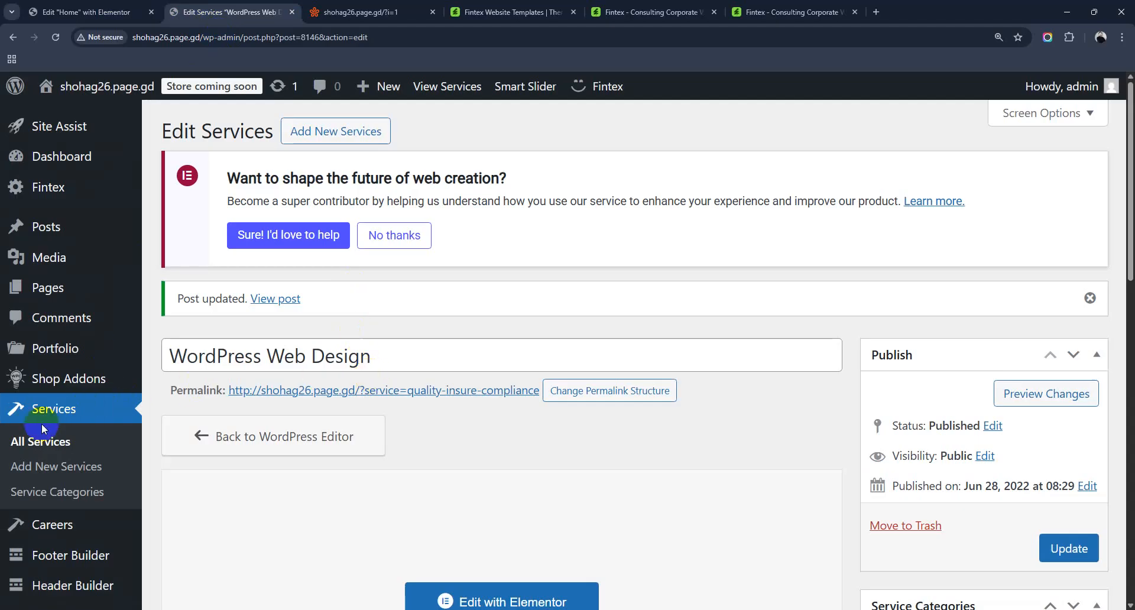
click(38, 440)
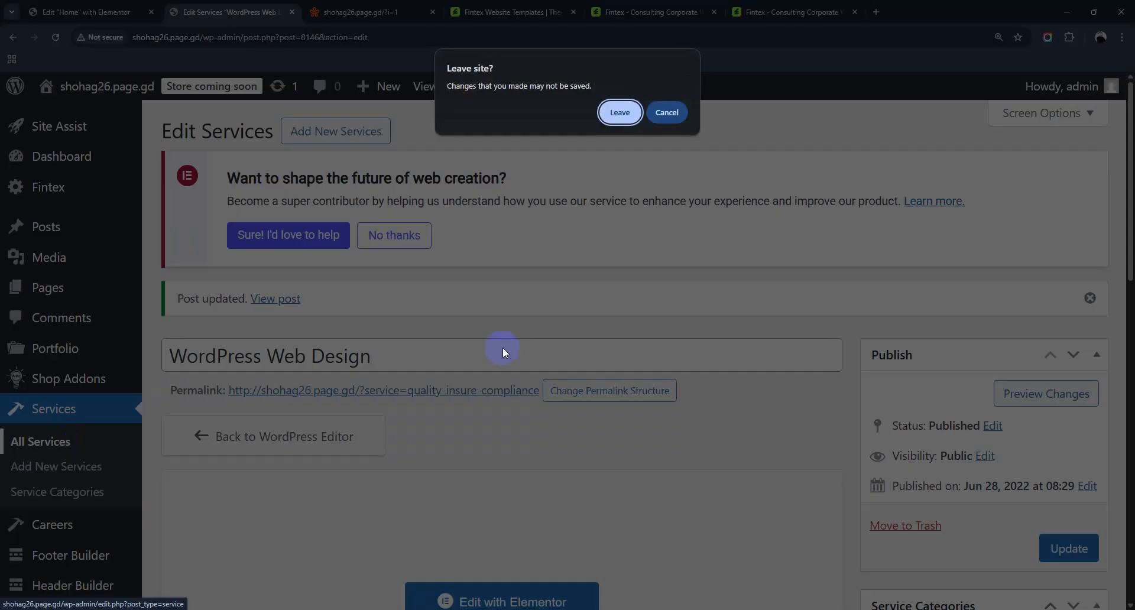
click(621, 113)
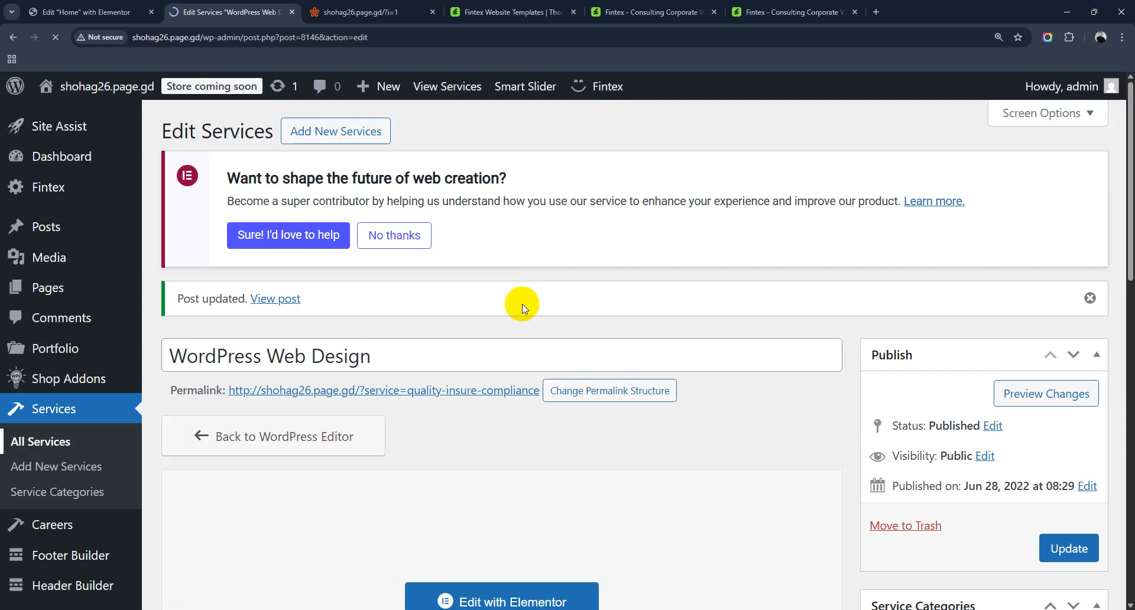
scroll(522, 304, down, 9)
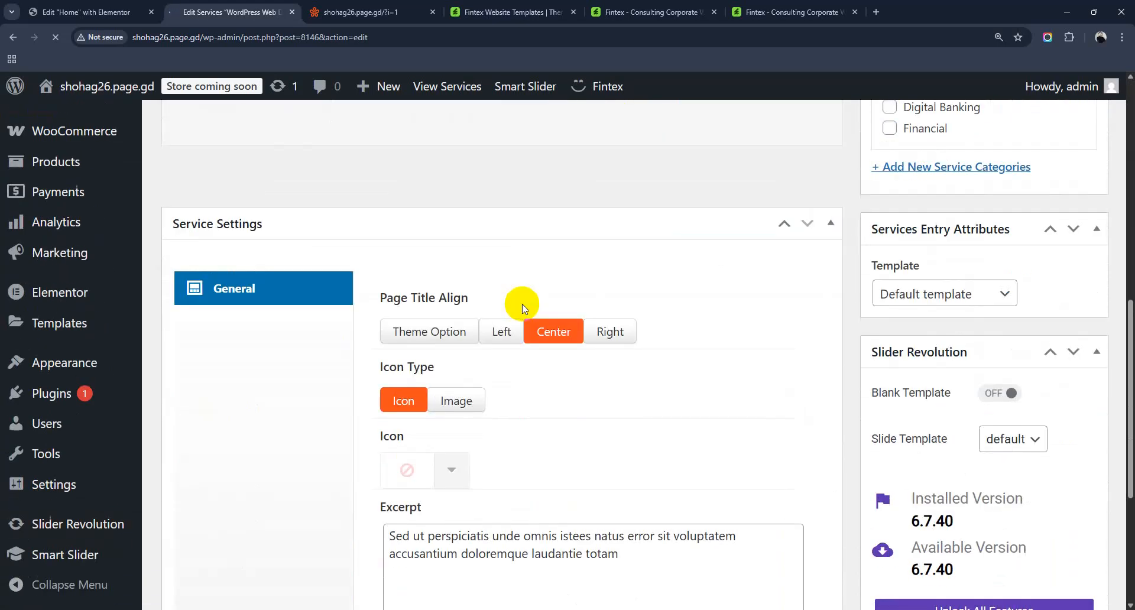
scroll(577, 337, down, 9)
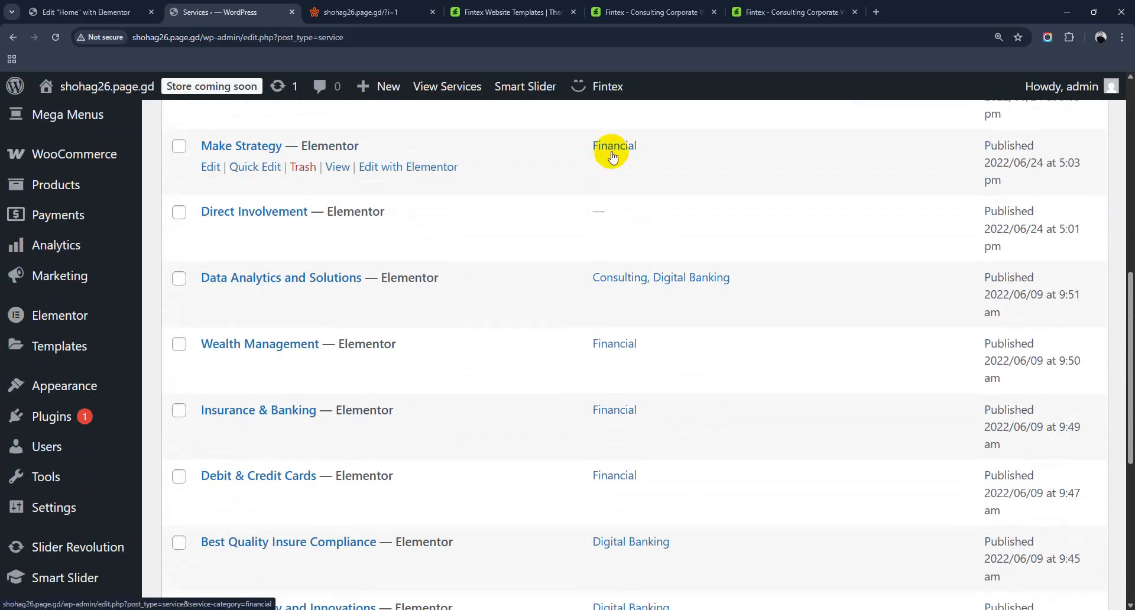
Step: View the carousel cards in the live home page's "Amazing Business Services" section
click(393, 10)
scroll(531, 384, down, 1)
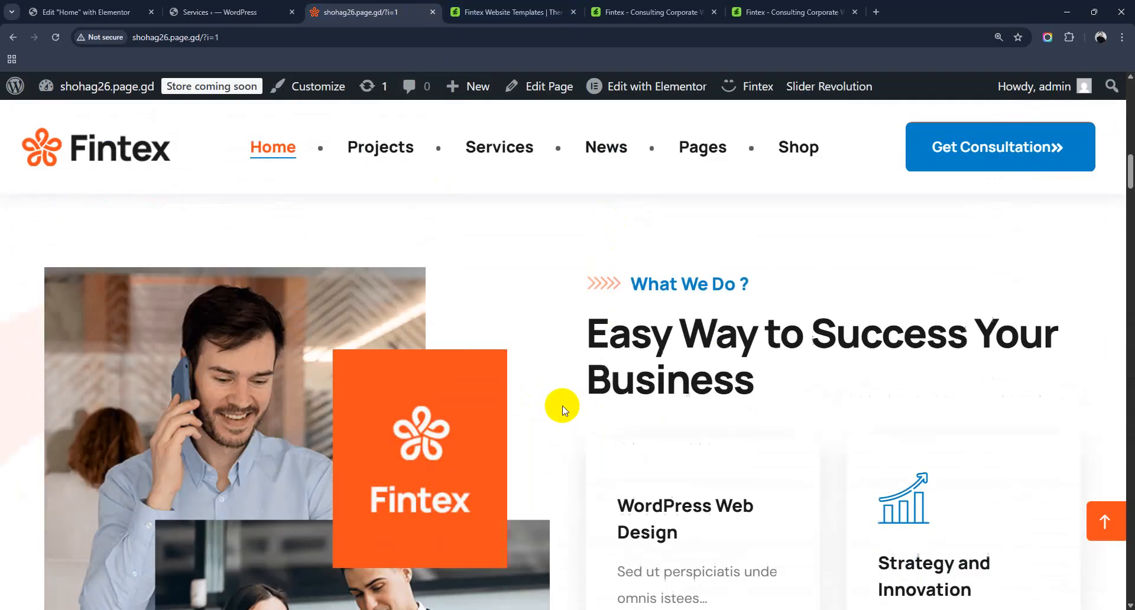
scroll(630, 357, up, 1)
scroll(630, 358, down, 12)
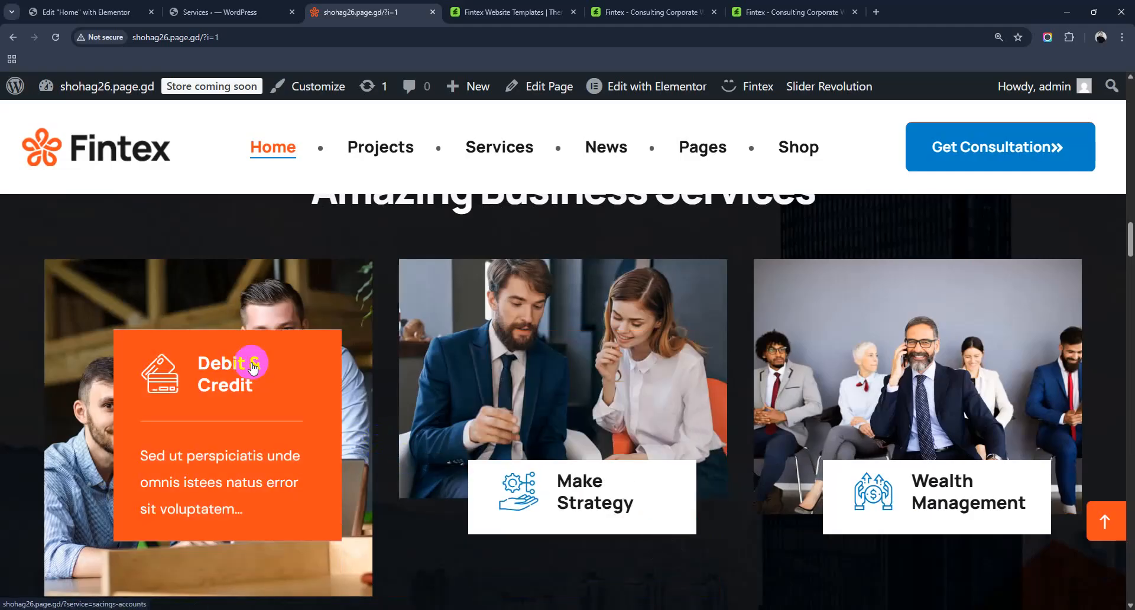
Step: Open the "Make Strategy" service from the services list for editing and go to its Service Settings
click(231, 12)
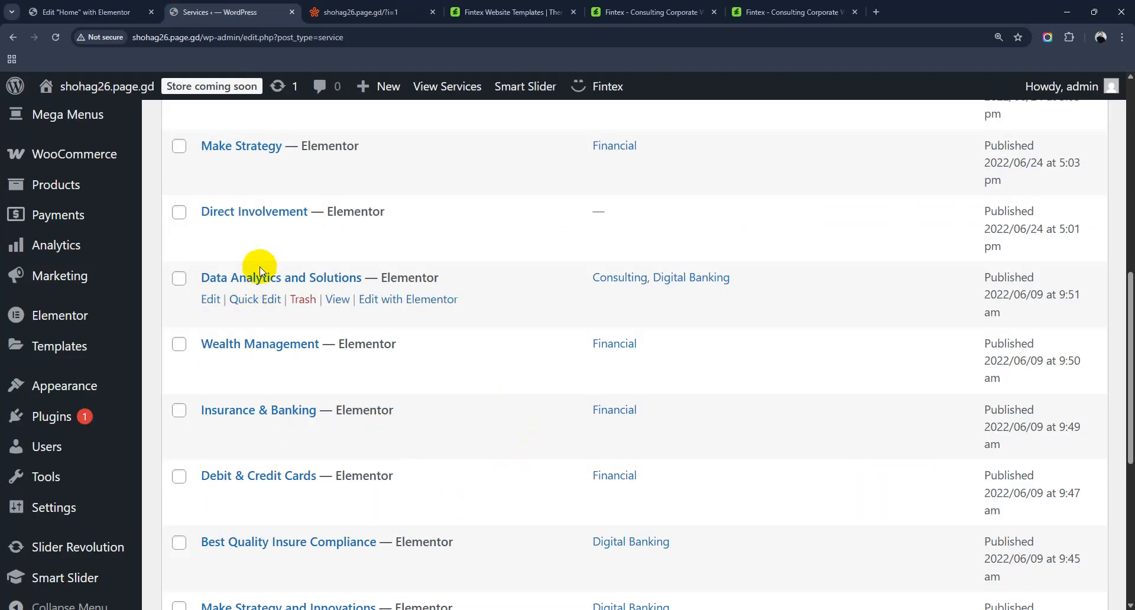
click(210, 166)
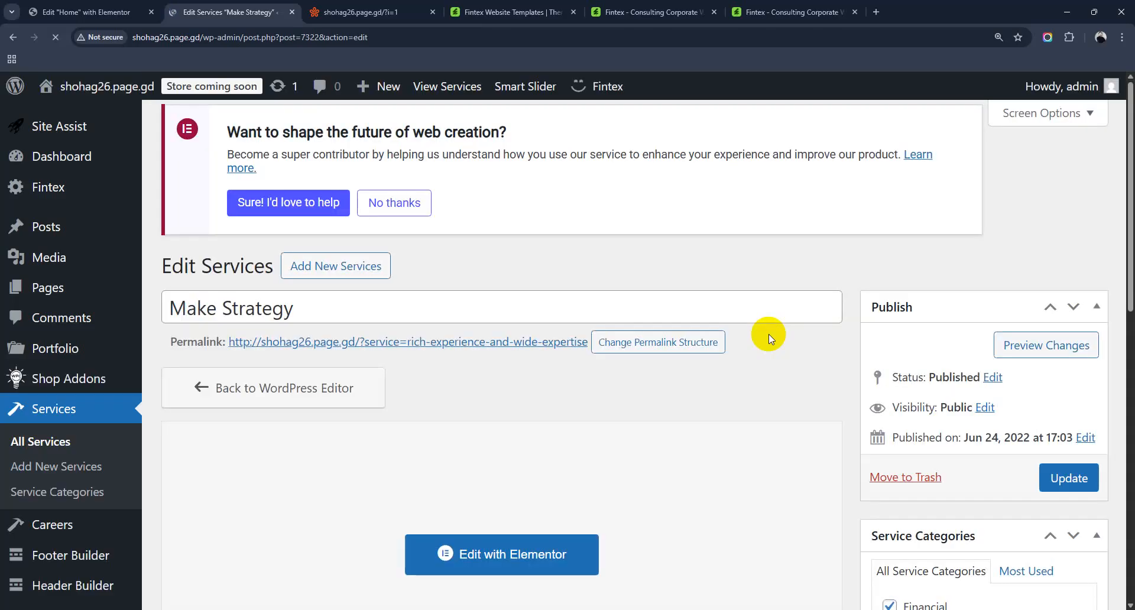
scroll(955, 482, down, 5)
scroll(956, 484, down, 6)
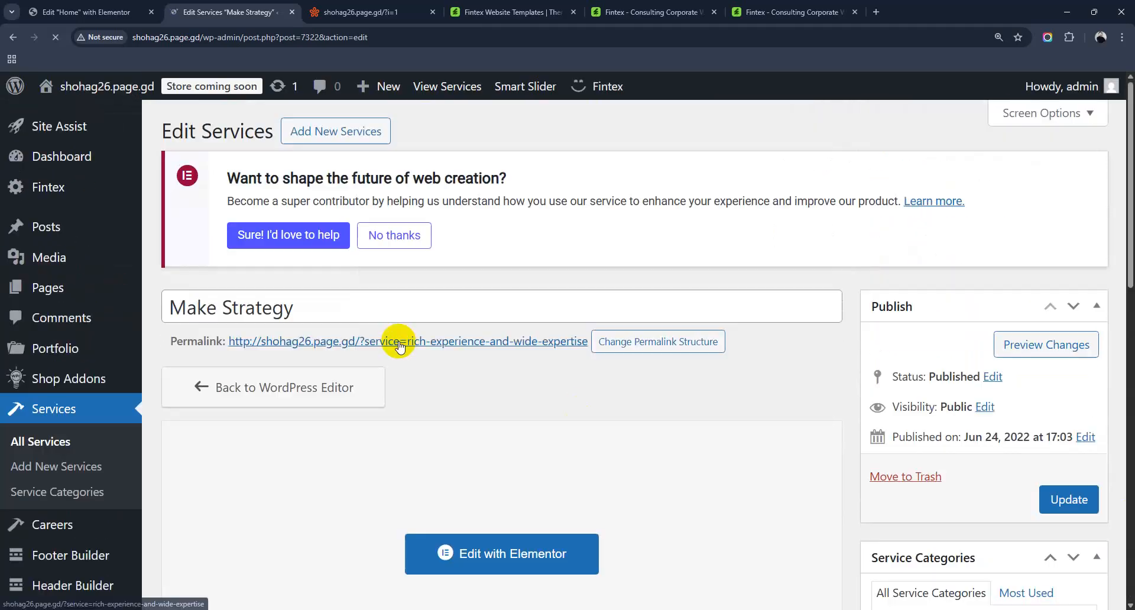
scroll(540, 392, down, 10)
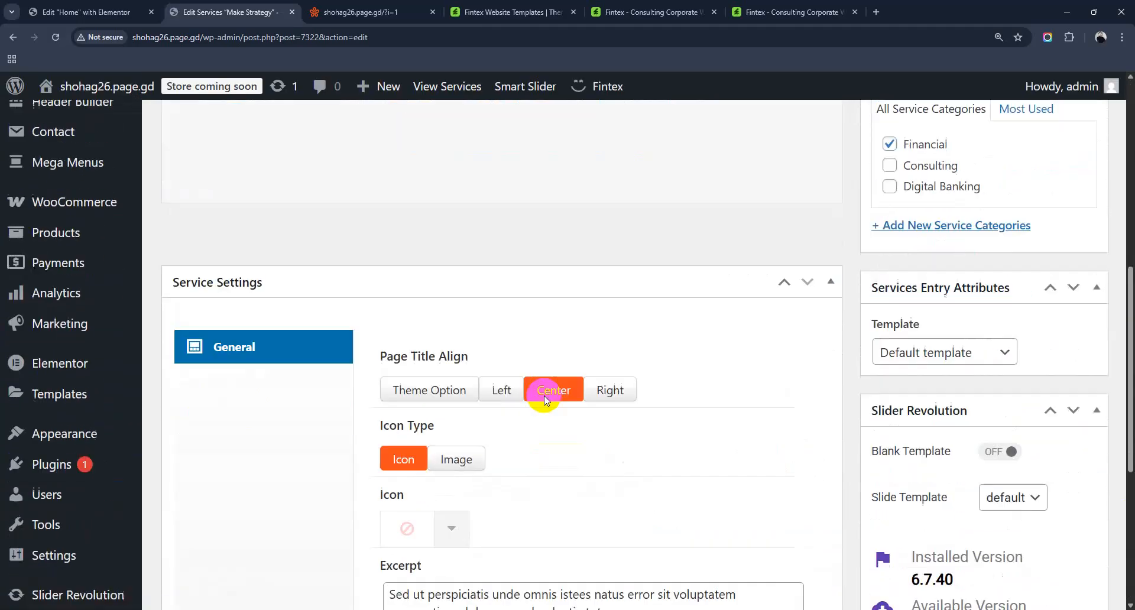
Step: Switch the "Make Strategy" service's icon type to Image and review its remaining settings and categories
click(455, 234)
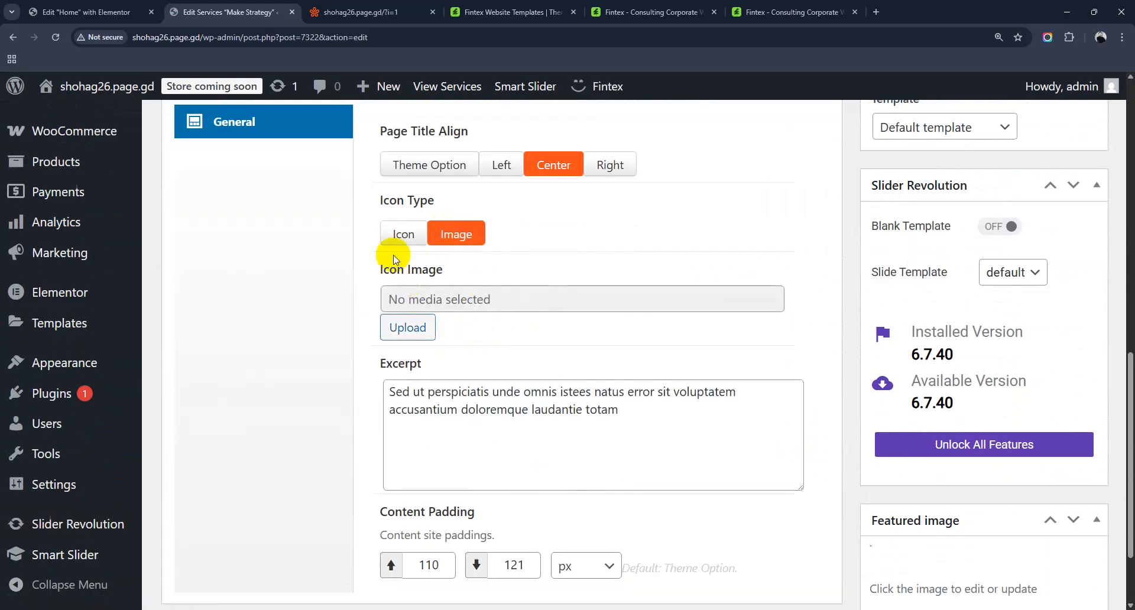
scroll(488, 479, down, 2)
scroll(449, 449, up, 4)
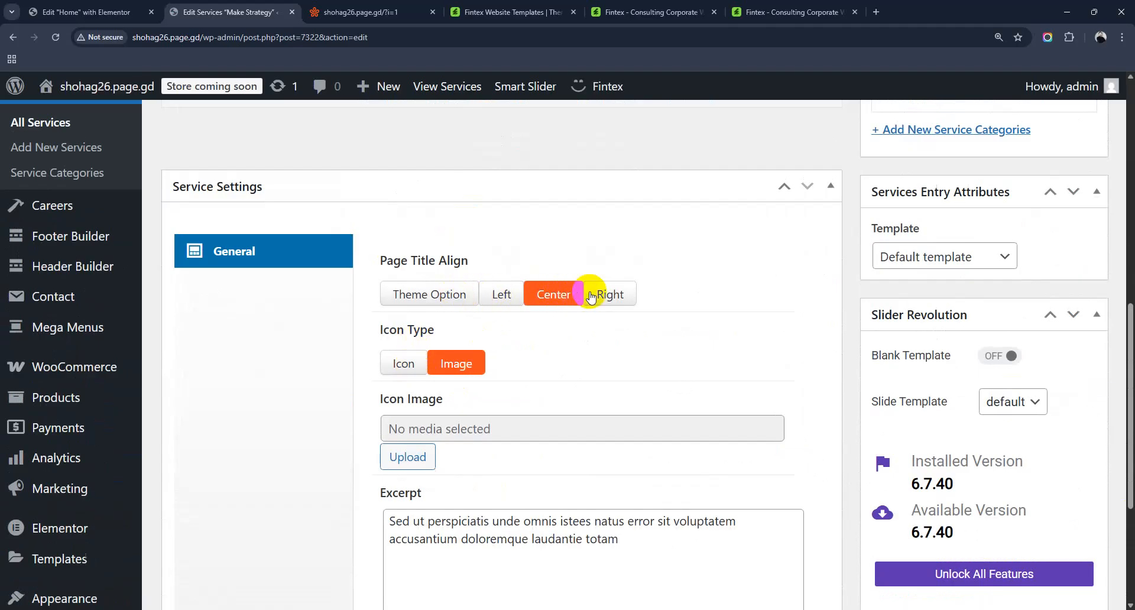
scroll(965, 349, down, 4)
scroll(957, 459, up, 8)
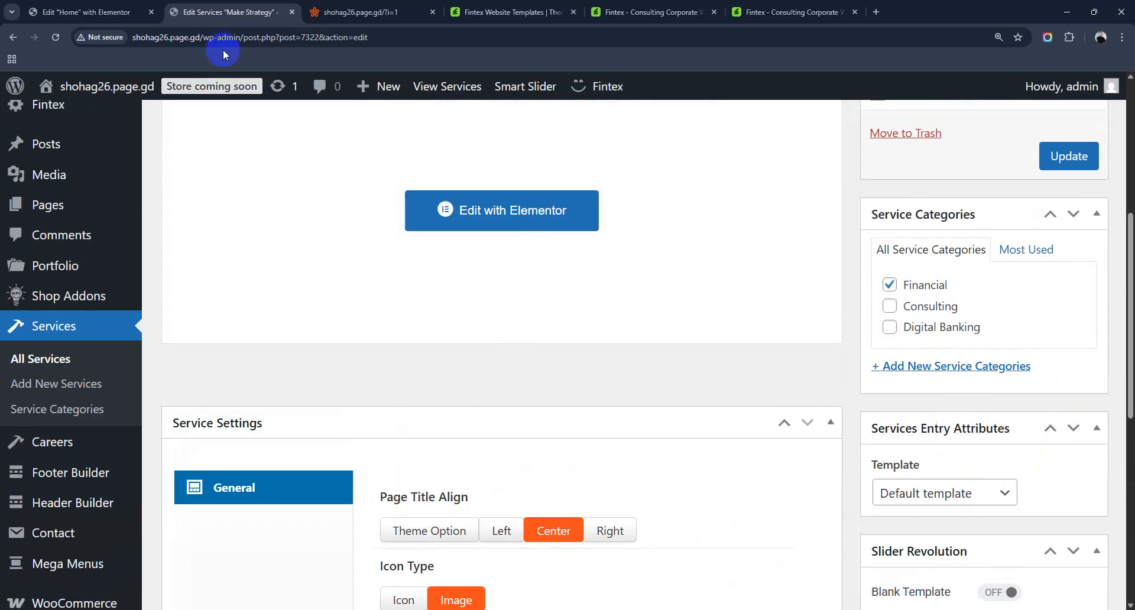
Step: Return to the Home page in the Elementor editor and open the settings of the portfolio carousel under "Let's Looks Our Global Projects"
click(94, 12)
scroll(663, 459, down, 10)
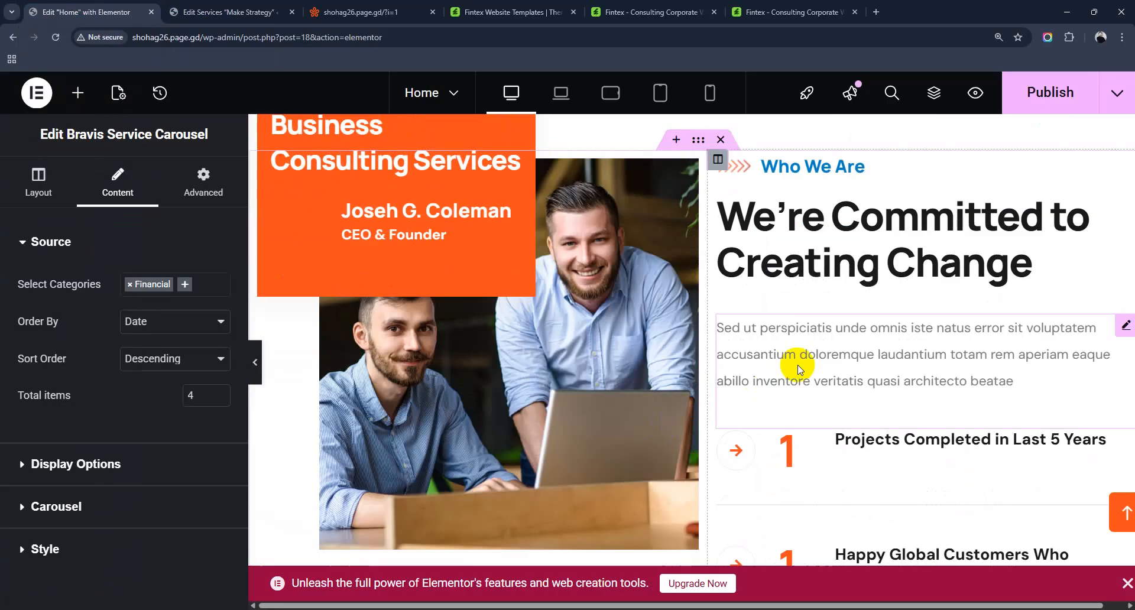
scroll(801, 368, up, 6)
scroll(861, 343, down, 8)
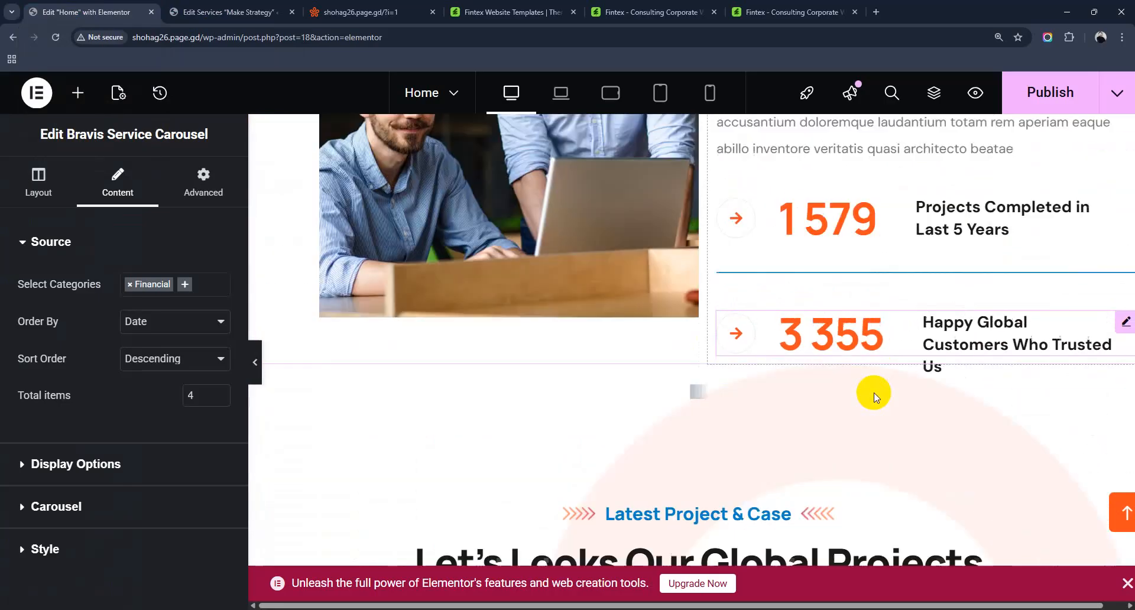
click(736, 393)
scroll(732, 384, down, 2)
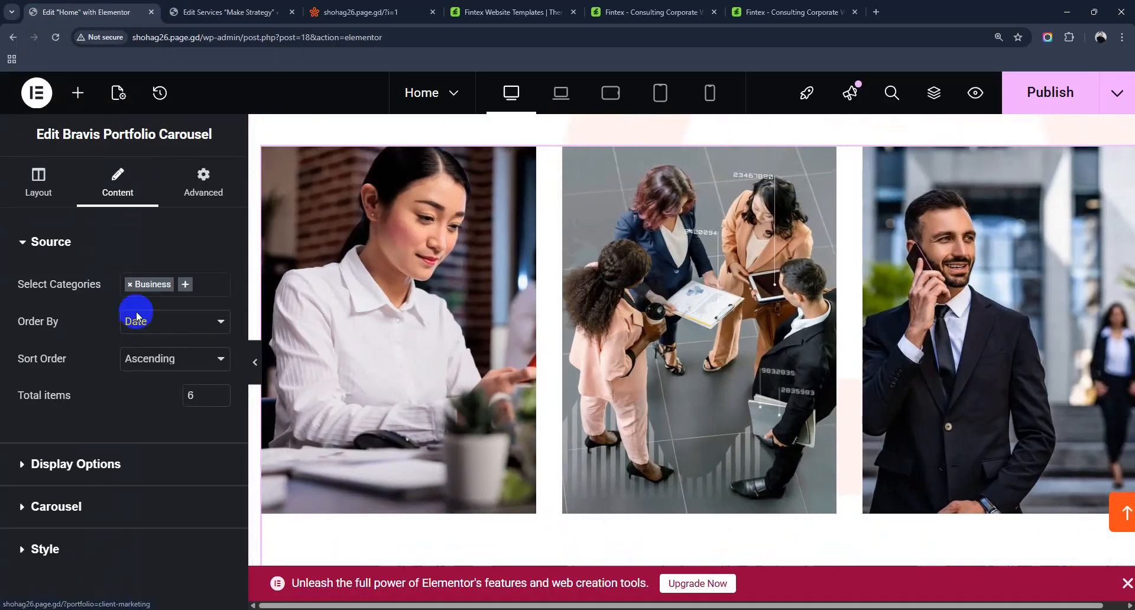
Step: Open the list of all portfolio entries, leaving the service edit page without saving, and find the entries in the Business category
click(177, 11)
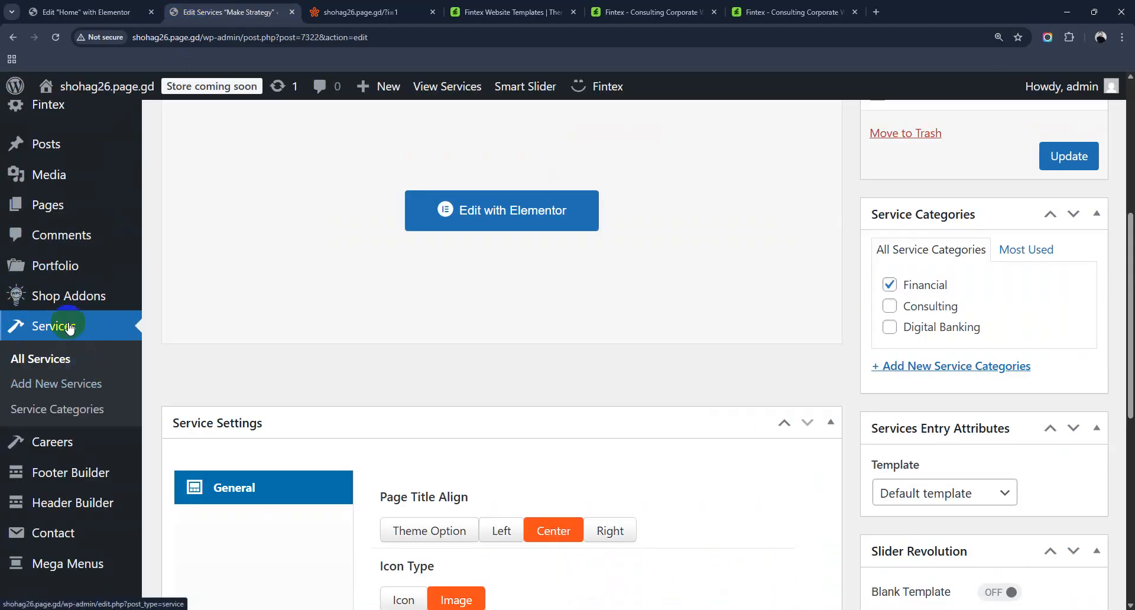
mouse_move(66, 267)
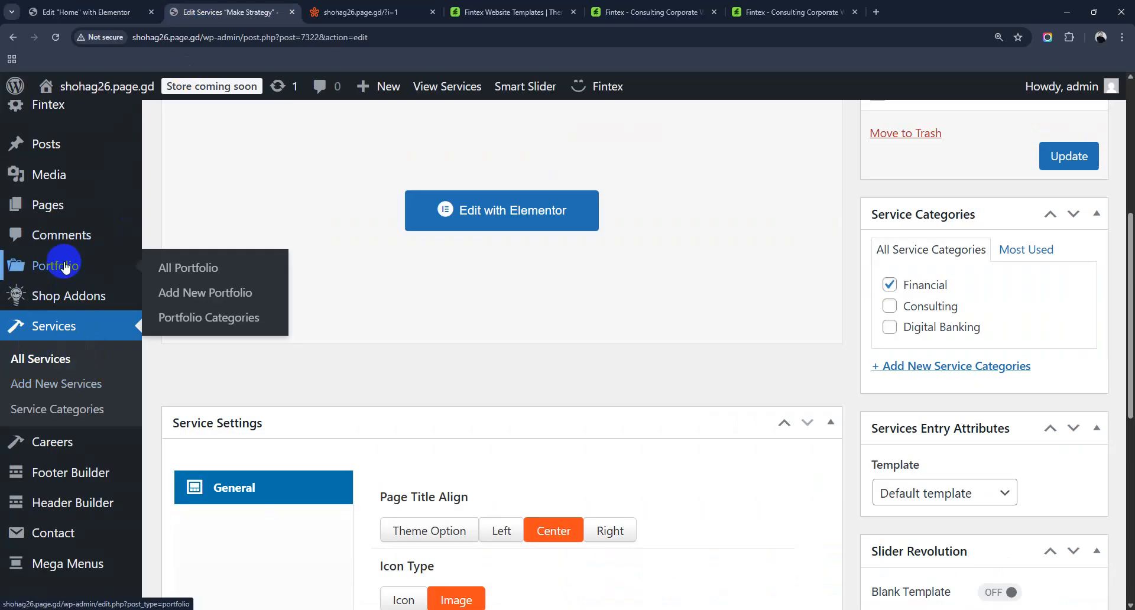
click(178, 269)
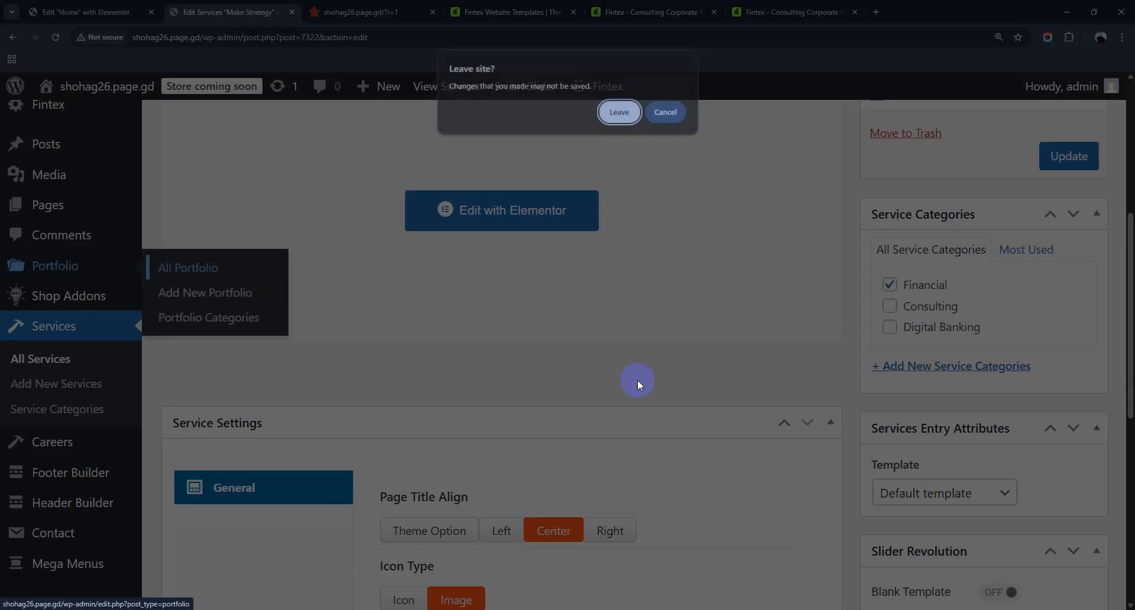
click(619, 113)
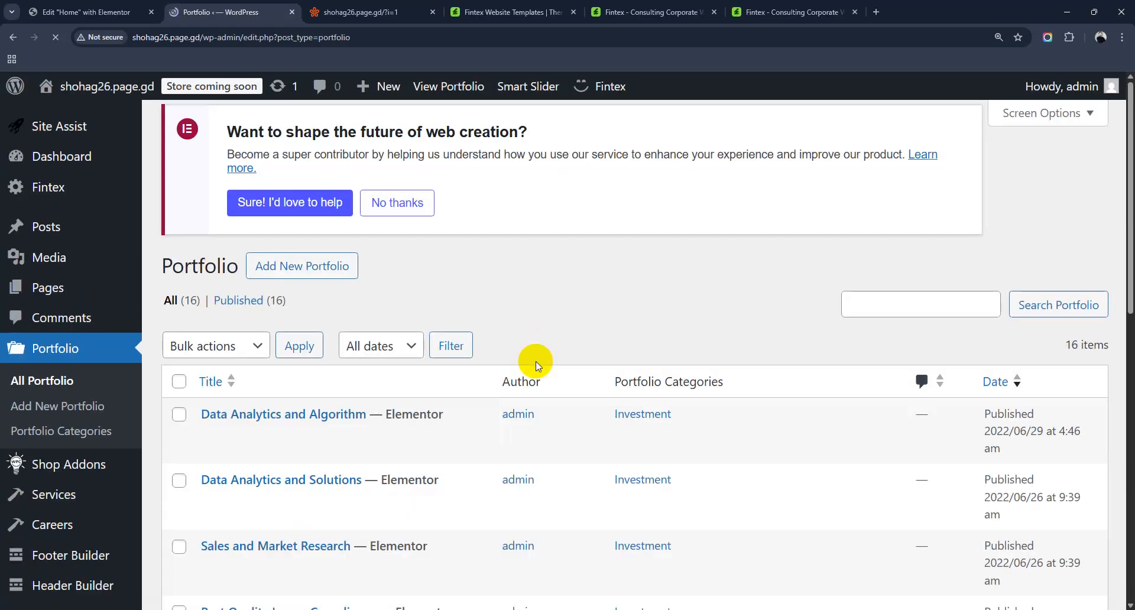
scroll(536, 360, down, 4)
mouse_move(415, 479)
scroll(634, 524, down, 5)
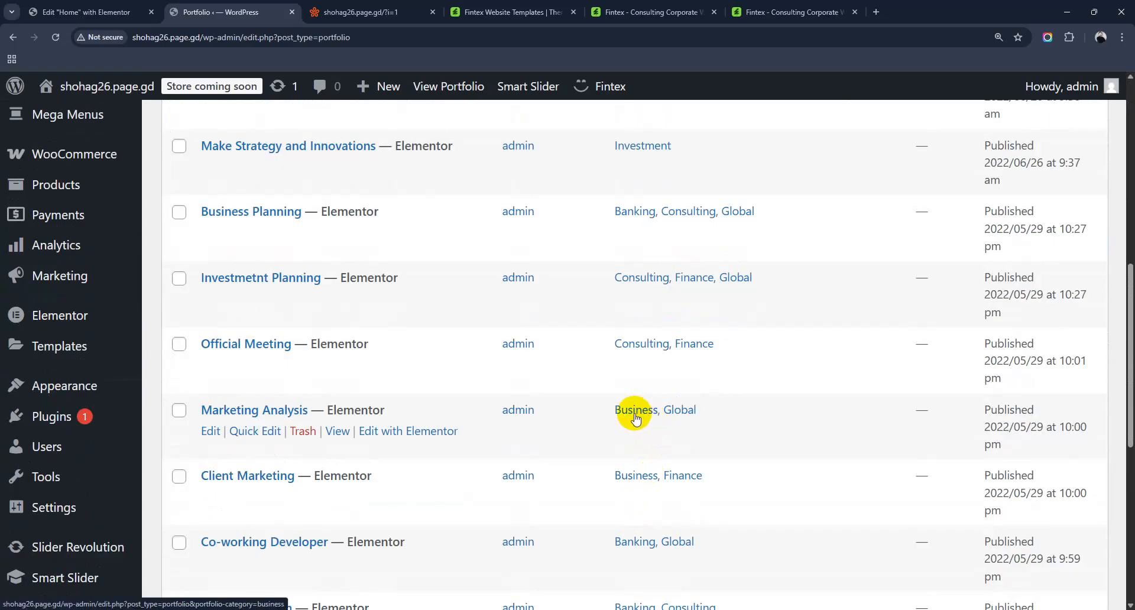
Step: View the live home page's service cards and the project cards of the portfolio carousel in the Home page editor
key(ctrl+Tab)
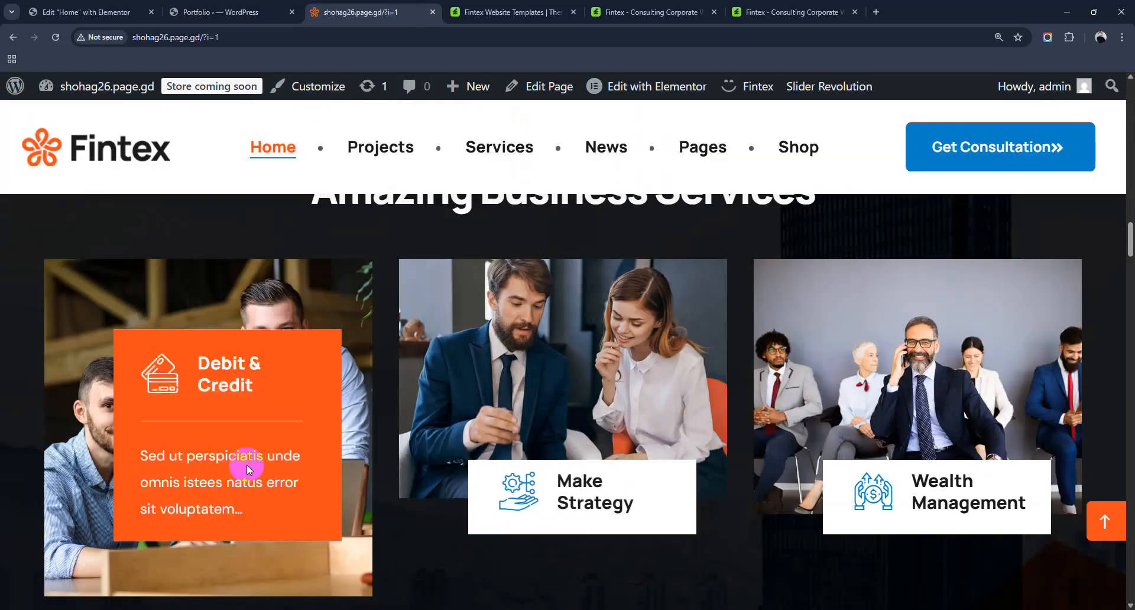
scroll(584, 518, up, 1)
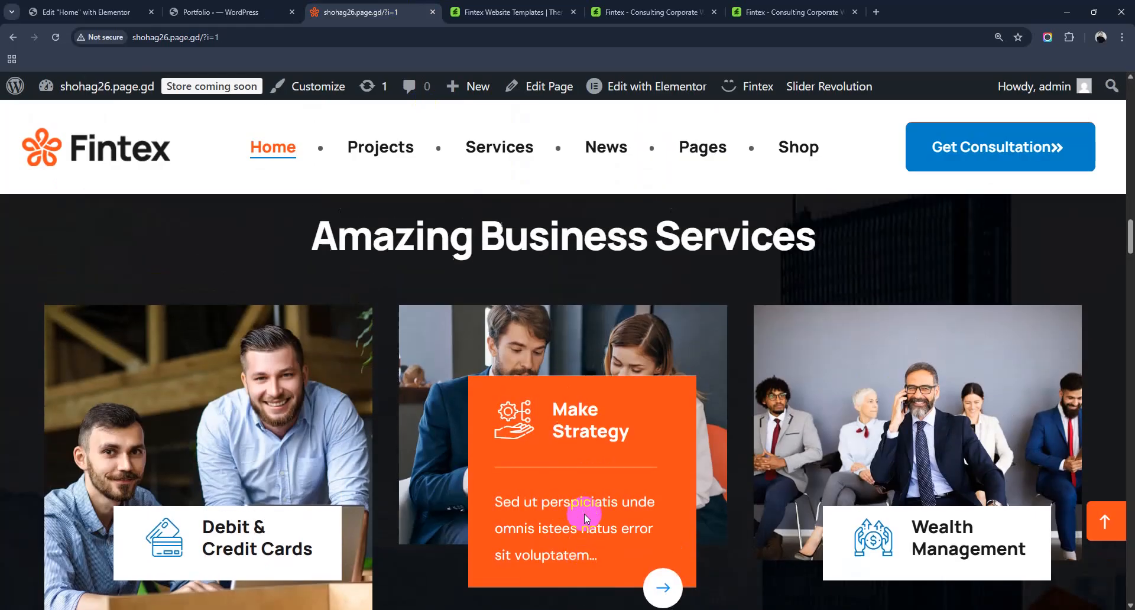
key(ctrl+shift+Tab)
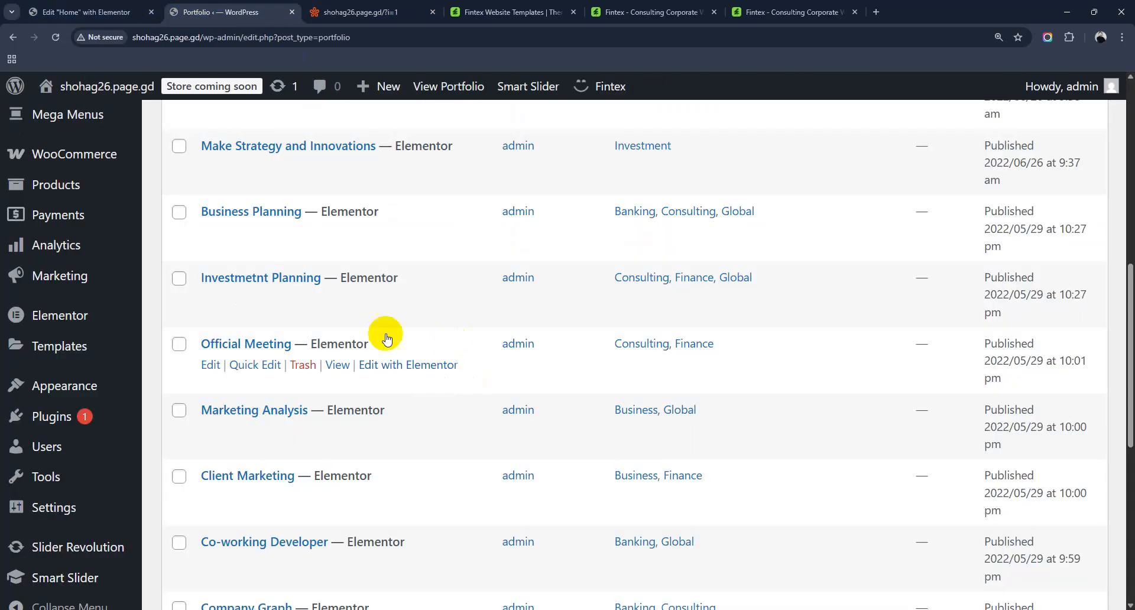
key(ctrl+shift+Tab)
scroll(540, 375, up, 3)
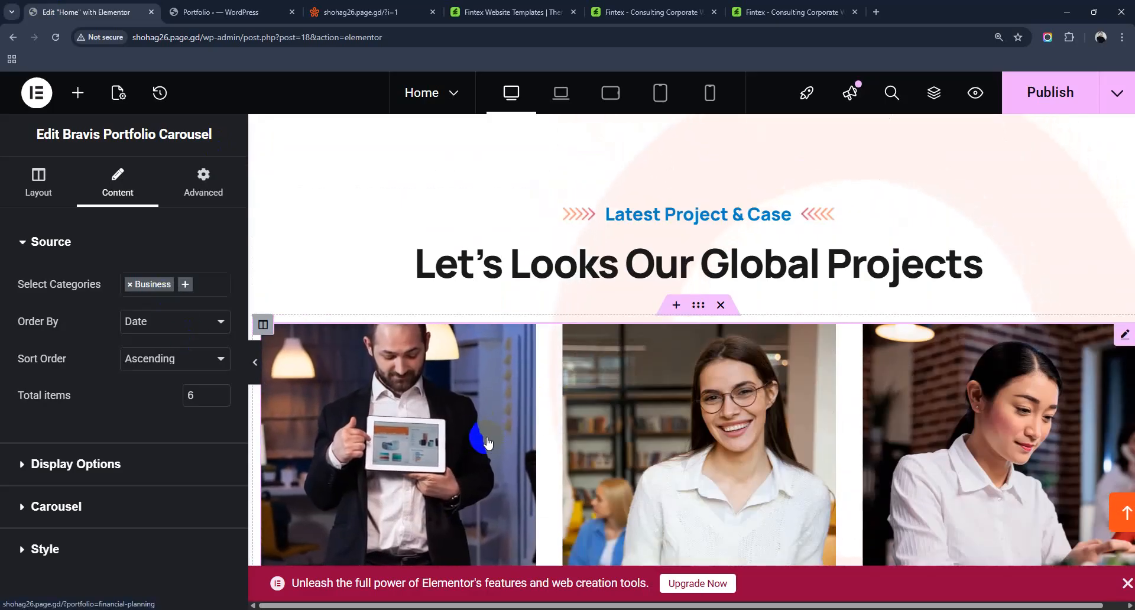
scroll(446, 455, down, 3)
scroll(446, 455, down, 3)
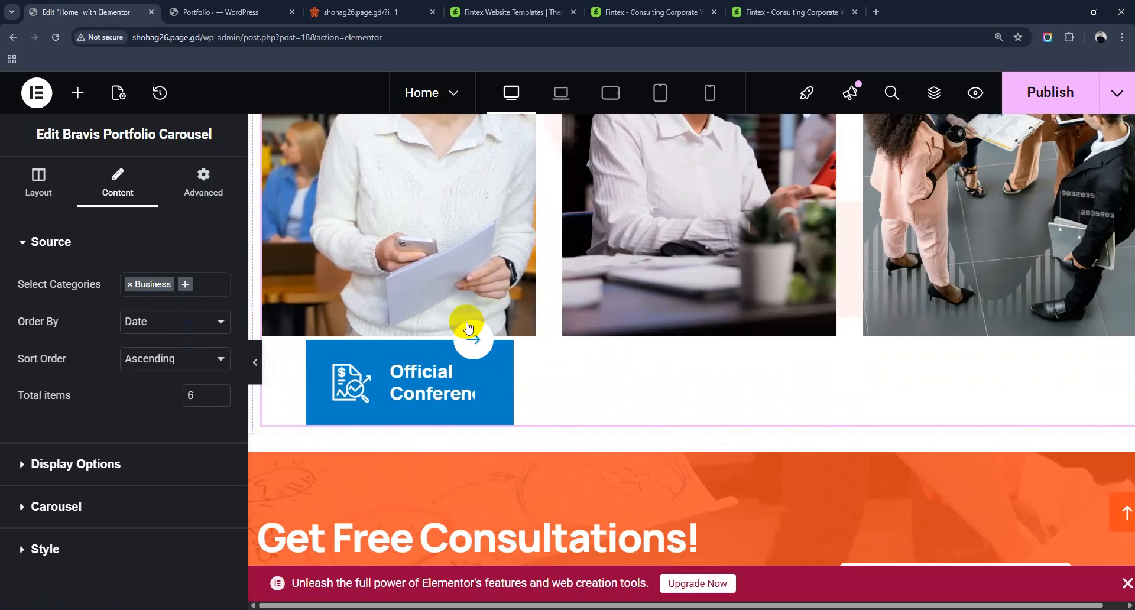
Step: Find the "Official Conference" entry in the list of portfolio entries
click(219, 11)
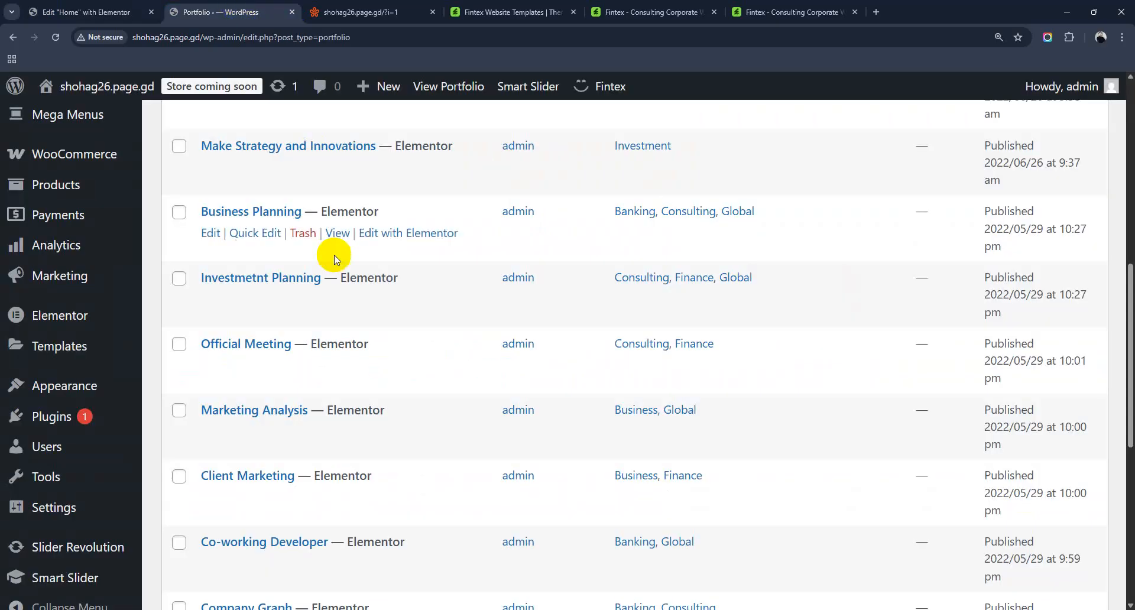
scroll(313, 440, up, 2)
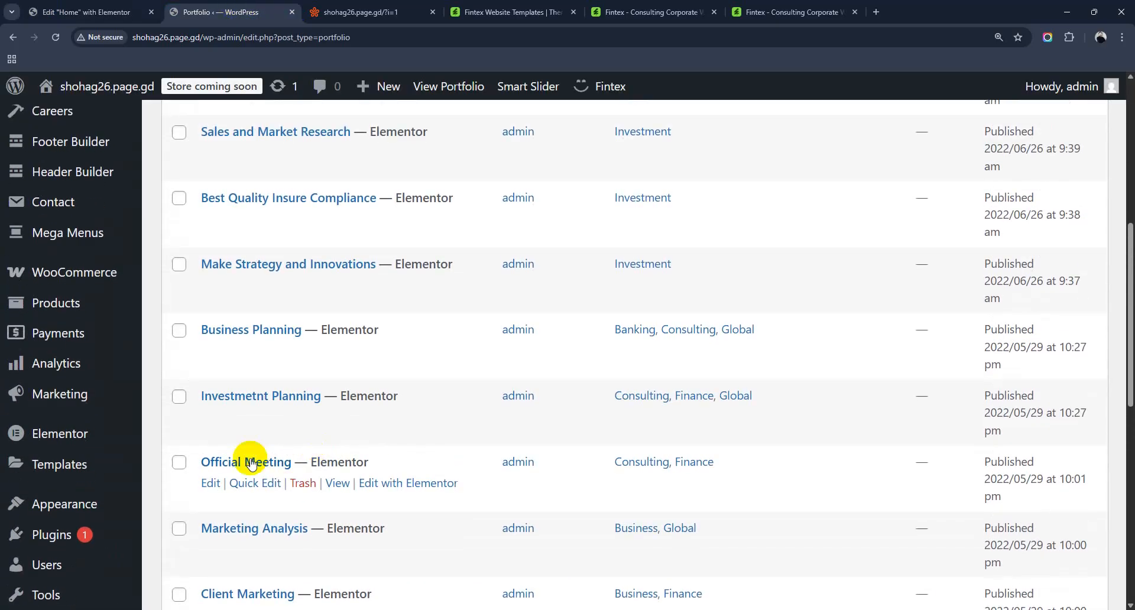
scroll(290, 461, up, 4)
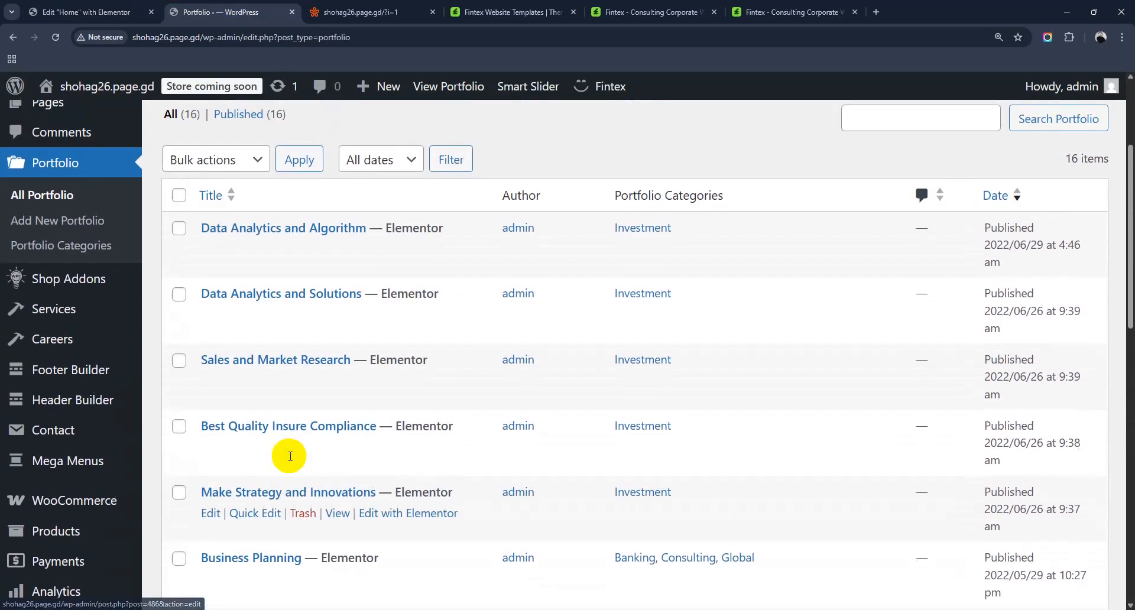
scroll(289, 520, down, 4)
scroll(289, 458, down, 7)
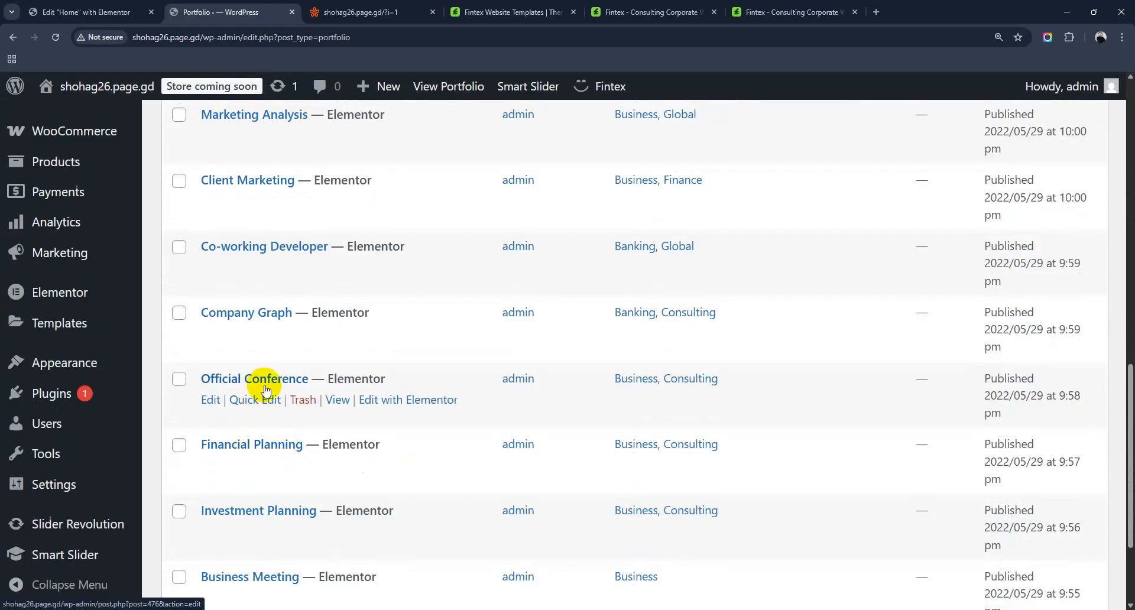
scroll(257, 460, down, 2)
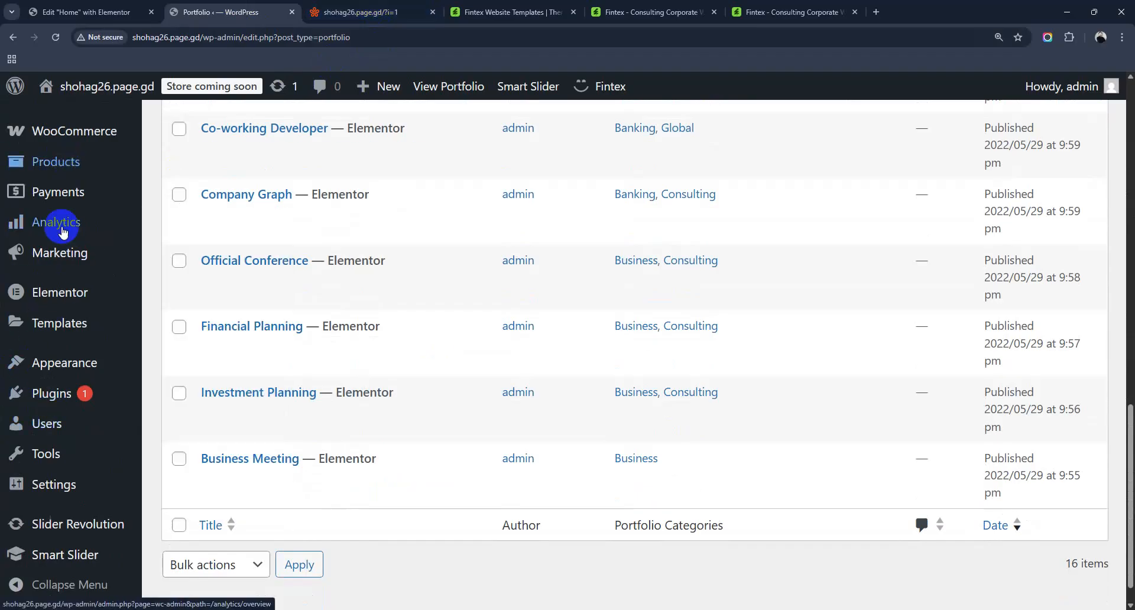
Step: Review the titles and categories of all portfolio entries, from the Investment ones to the Business ones
mouse_move(66, 336)
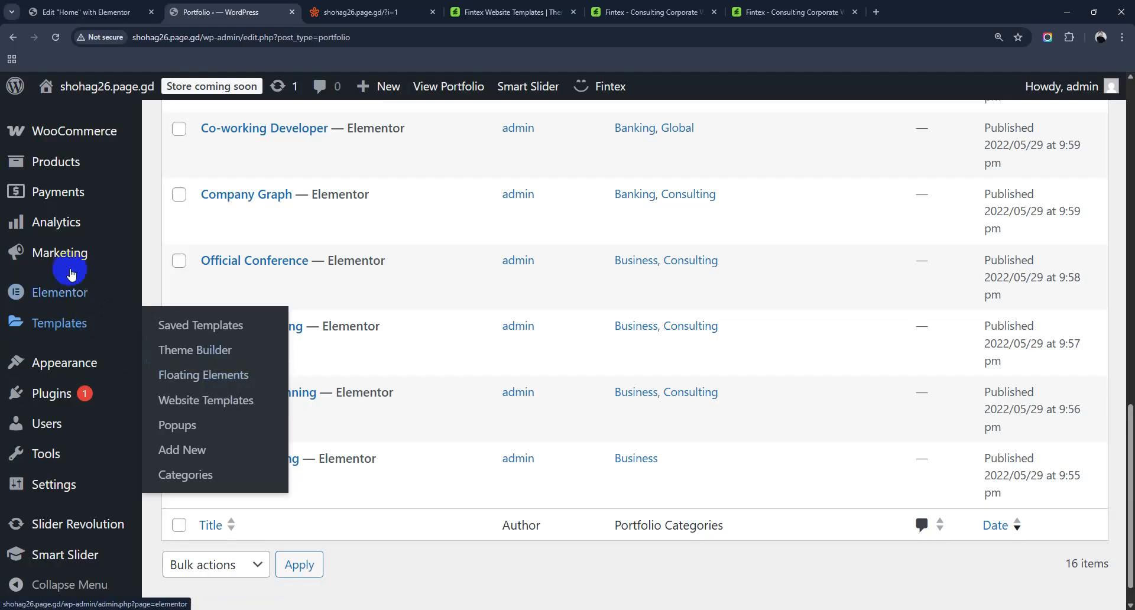
mouse_move(55, 383)
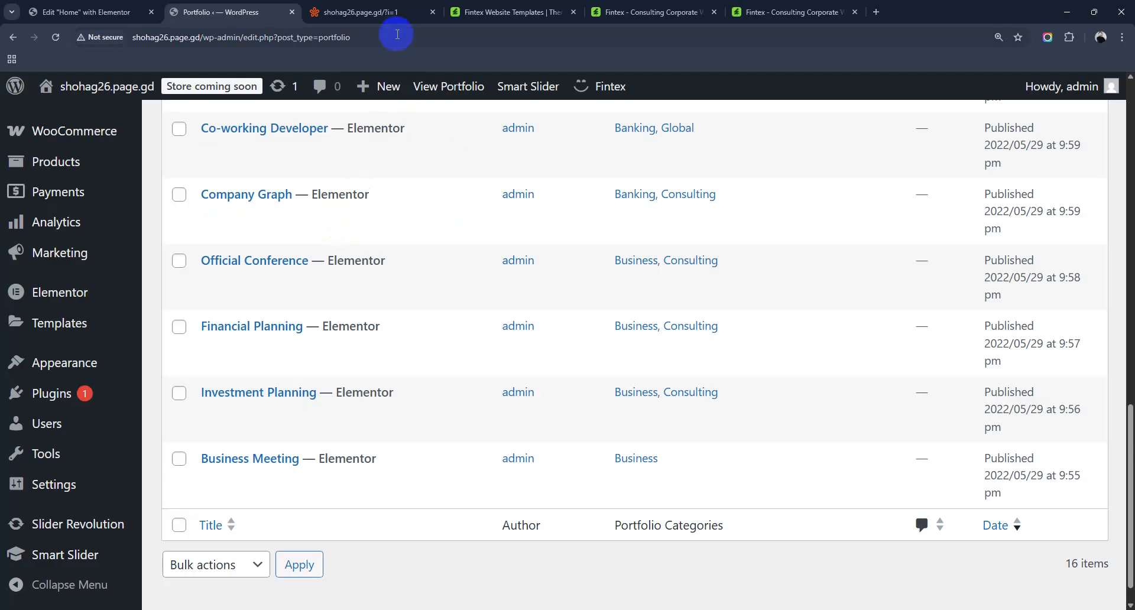
mouse_move(379, 16)
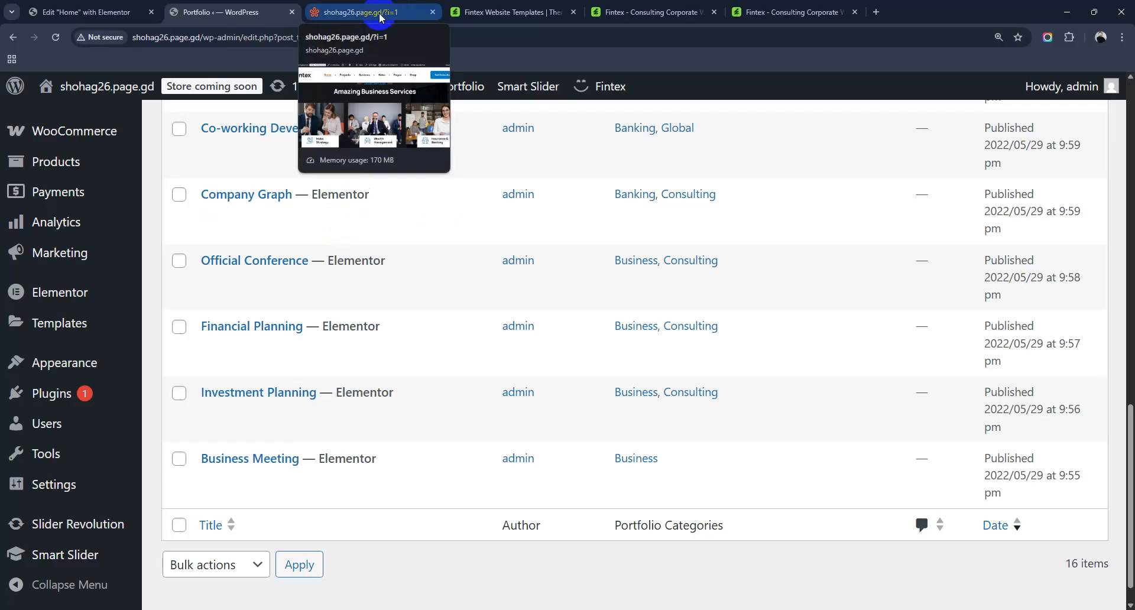
click(379, 16)
click(223, 13)
scroll(421, 374, up, 10)
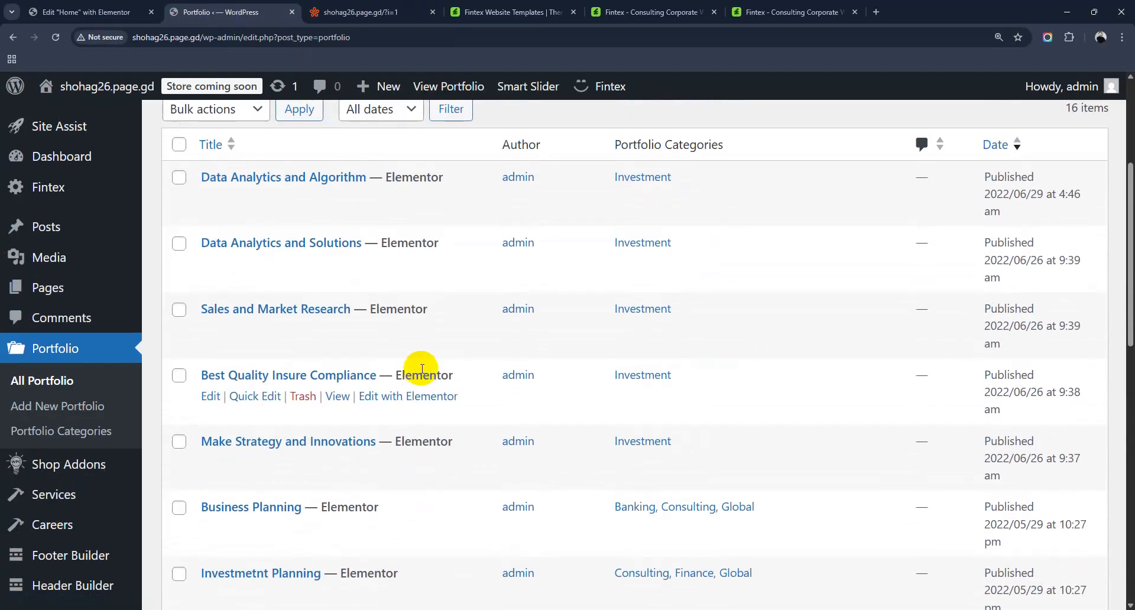
scroll(422, 369, down, 10)
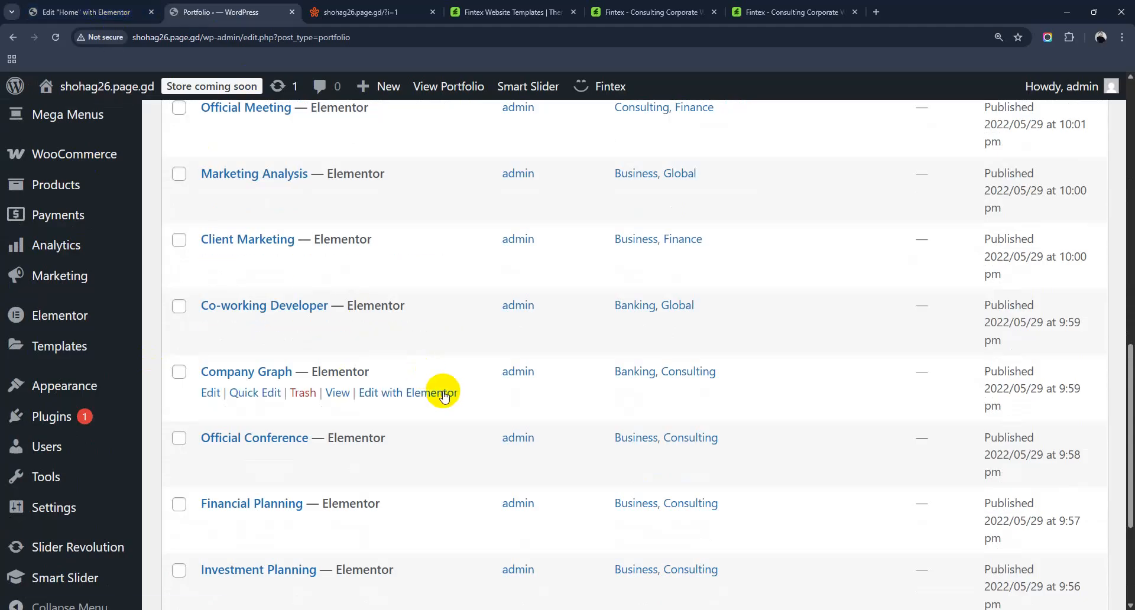
scroll(445, 395, down, 3)
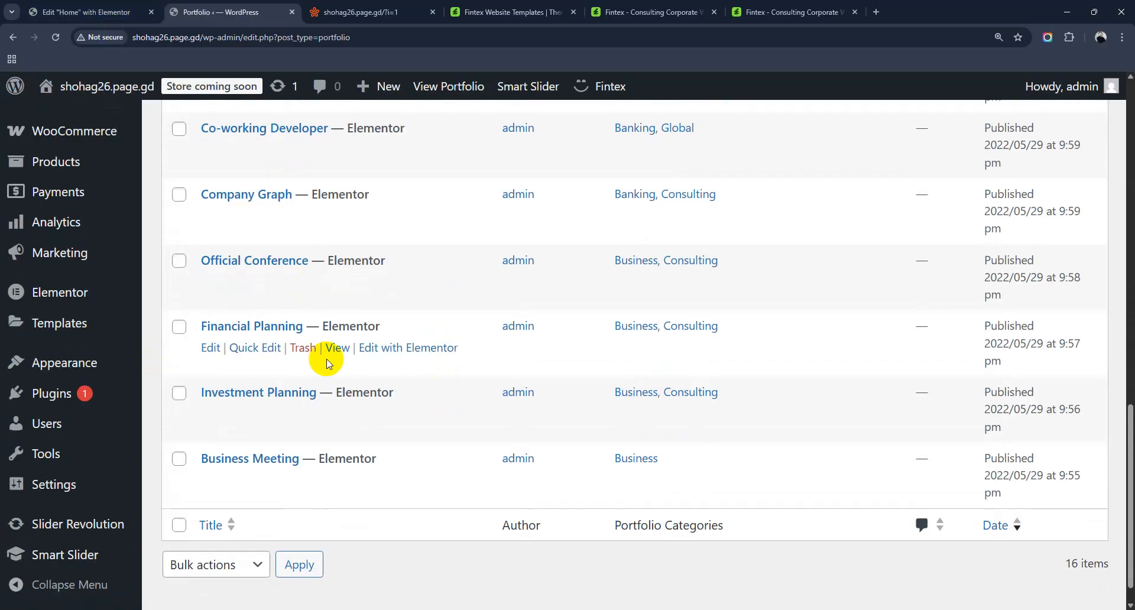
scroll(278, 388, up, 4)
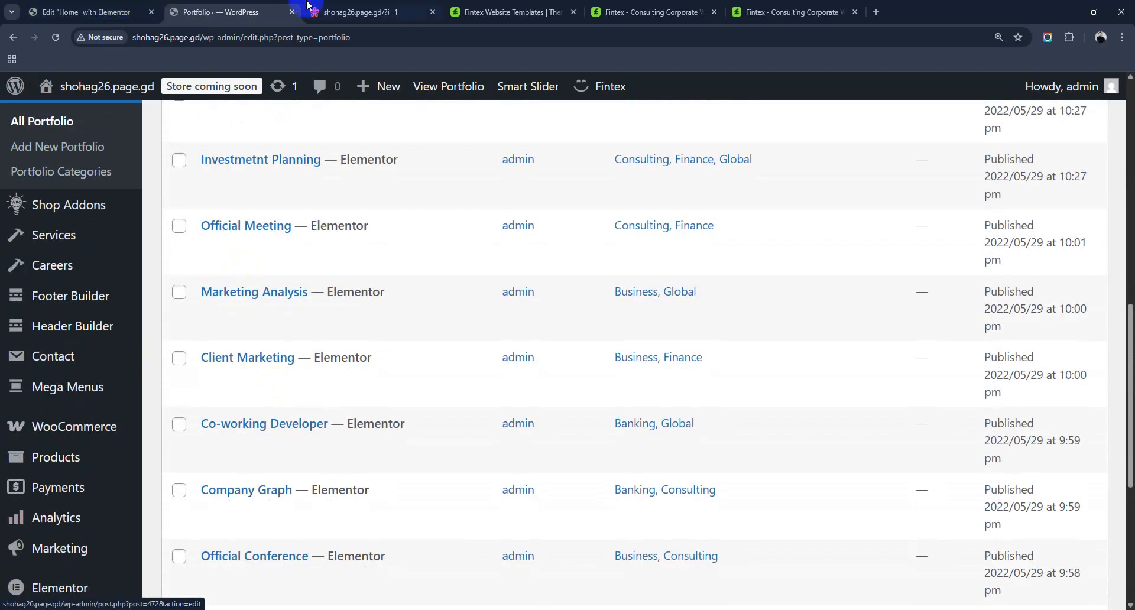
Step: Examine the Home page's sections in the Elementor editor, including the projects carousel, team members, testimonials, news and "About Our Team"
click(81, 6)
scroll(651, 349, up, 5)
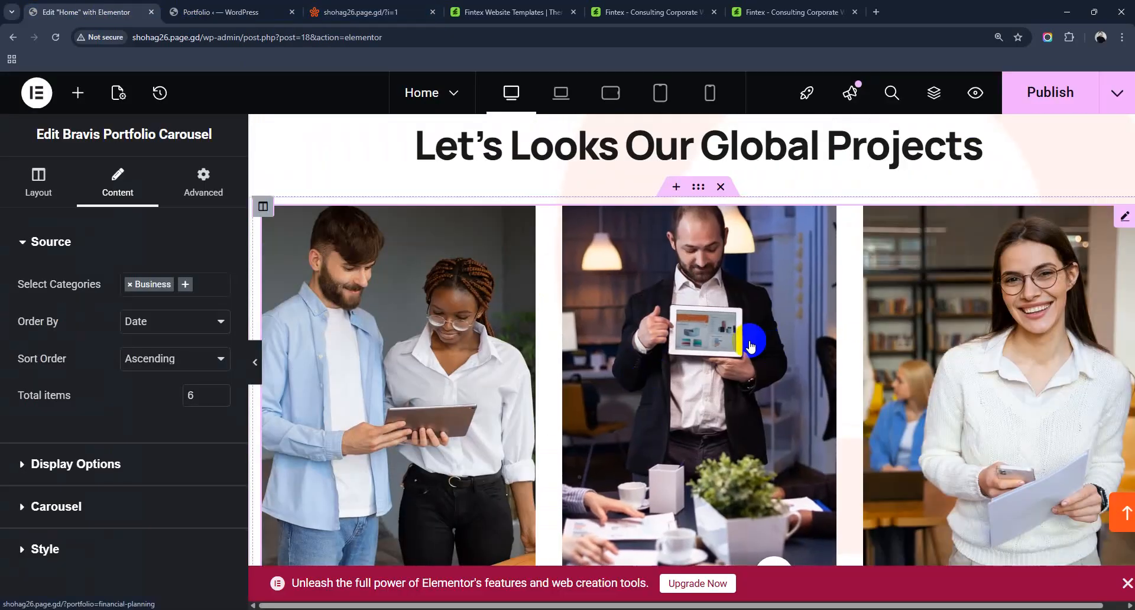
scroll(749, 342, down, 8)
scroll(749, 346, down, 15)
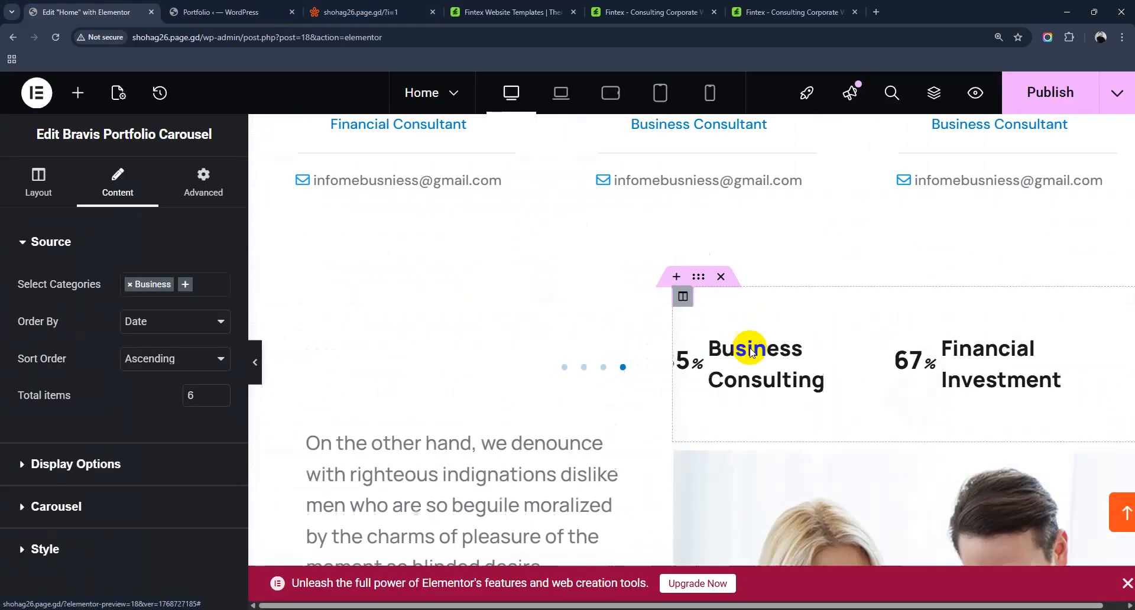
scroll(750, 353, down, 15)
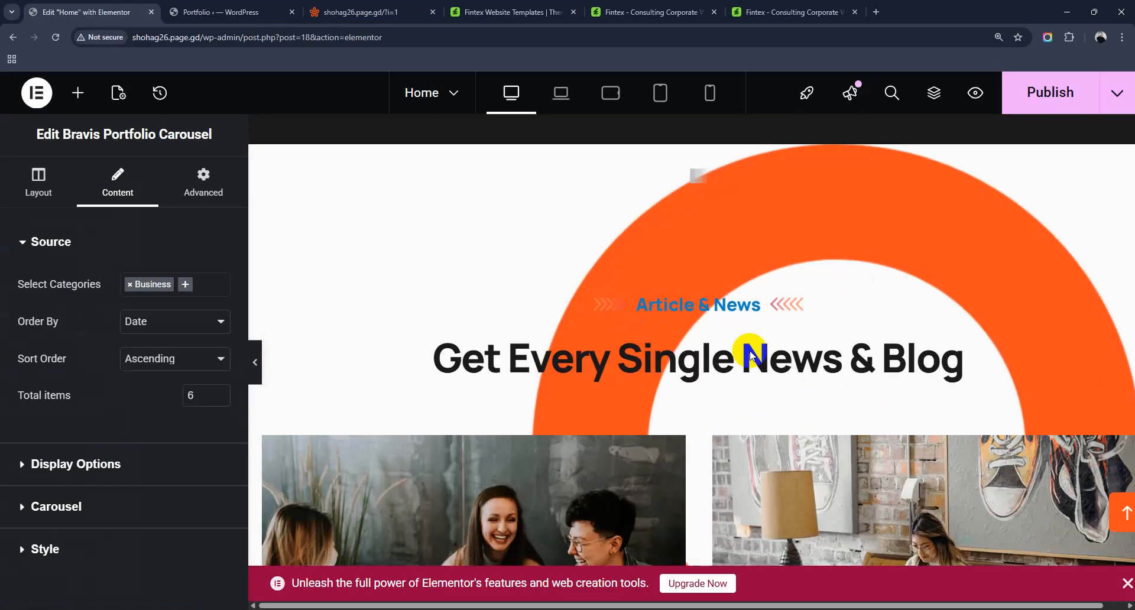
scroll(747, 356, up, 20)
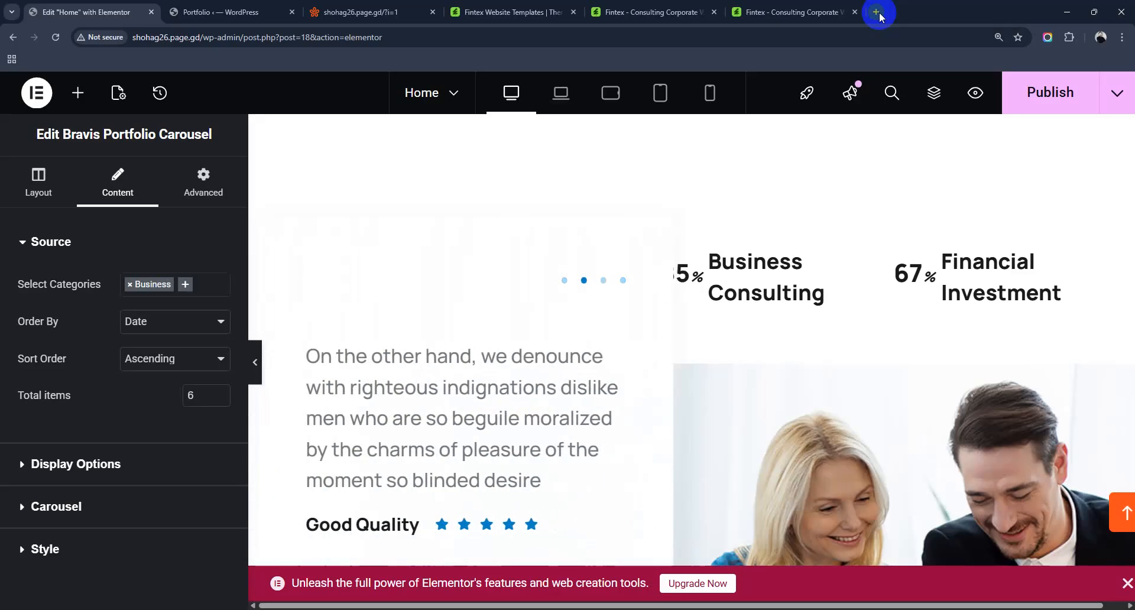
scroll(531, 449, down, 5)
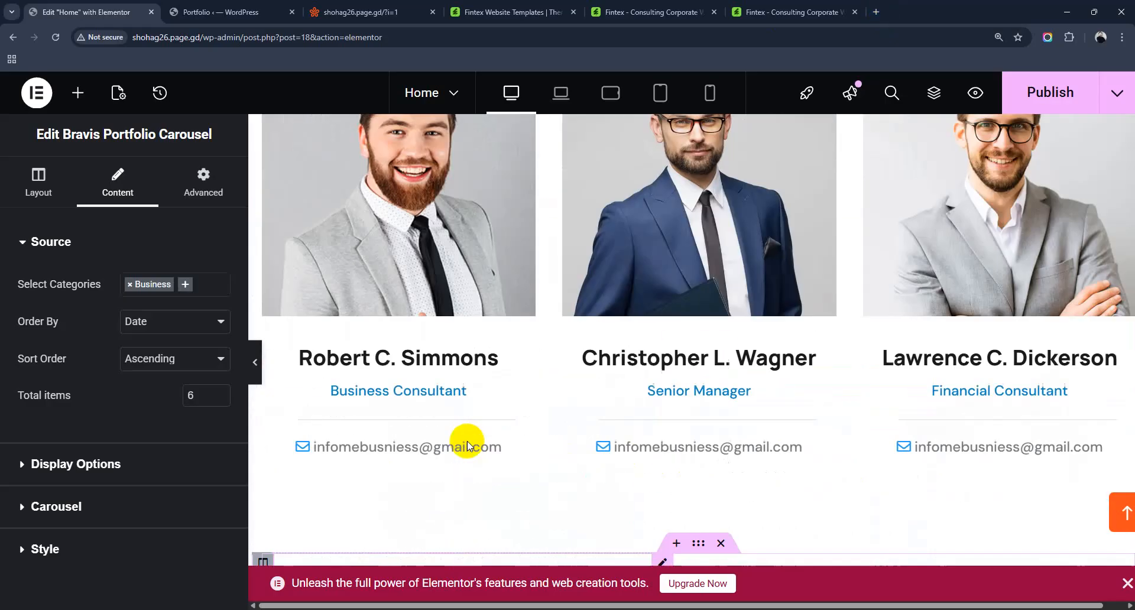
scroll(467, 441, up, 15)
scroll(465, 441, up, 10)
scroll(596, 464, down, 5)
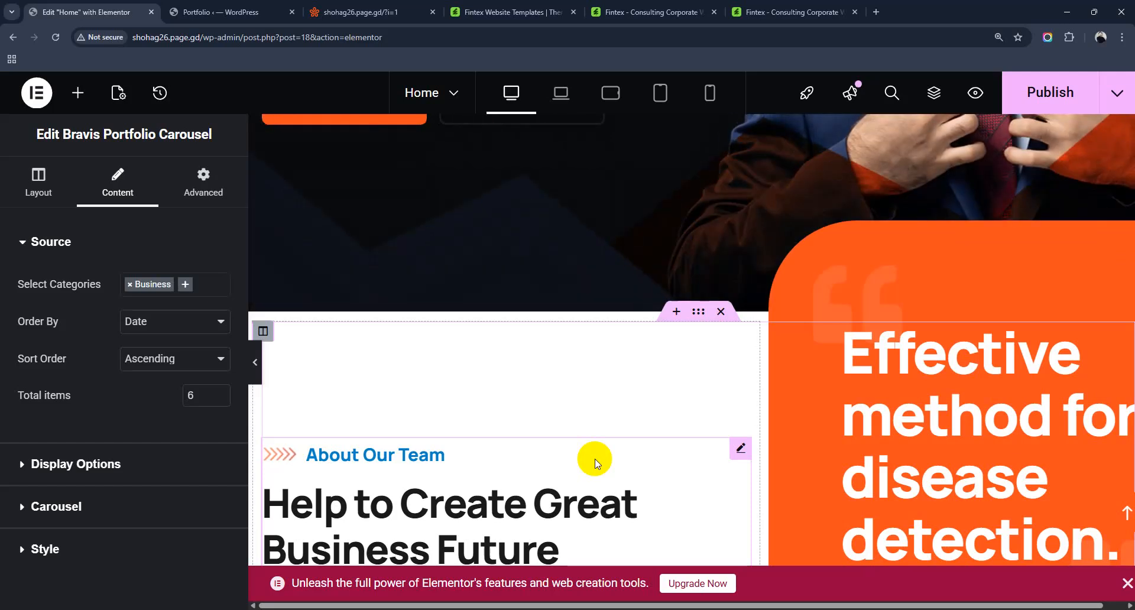
scroll(523, 455, down, 4)
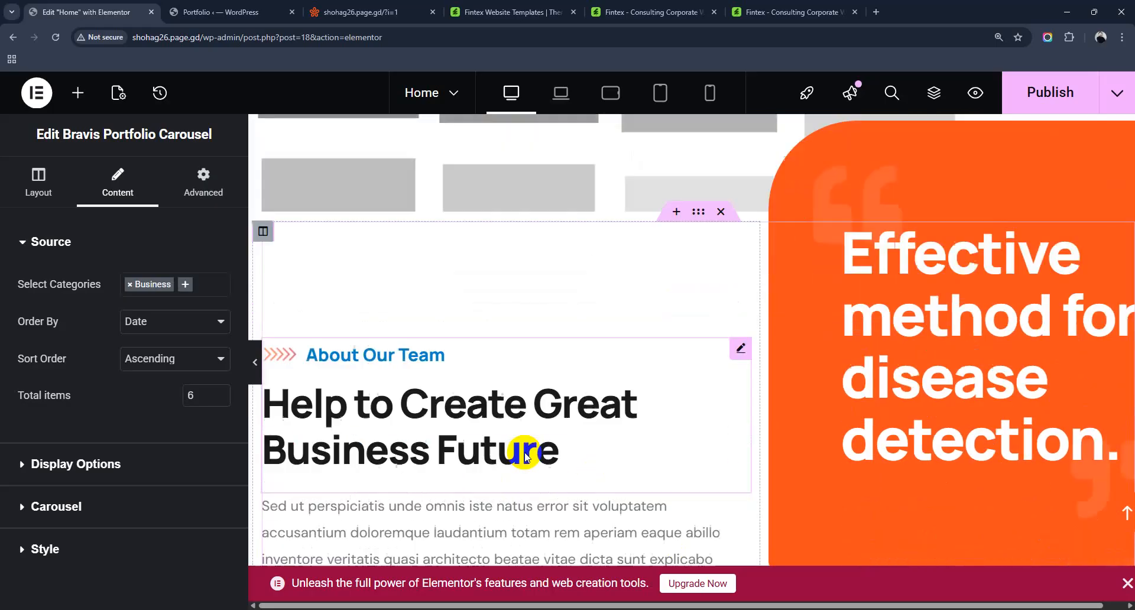
scroll(523, 452, up, 4)
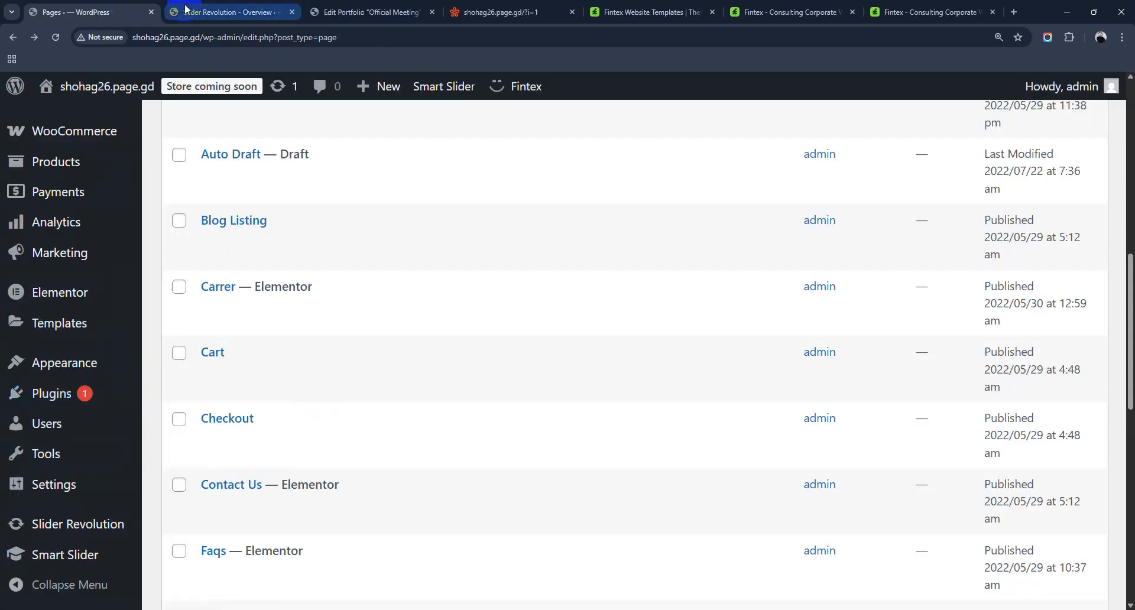
Step: View the service grid and service carousel sections on the live home page
click(199, 9)
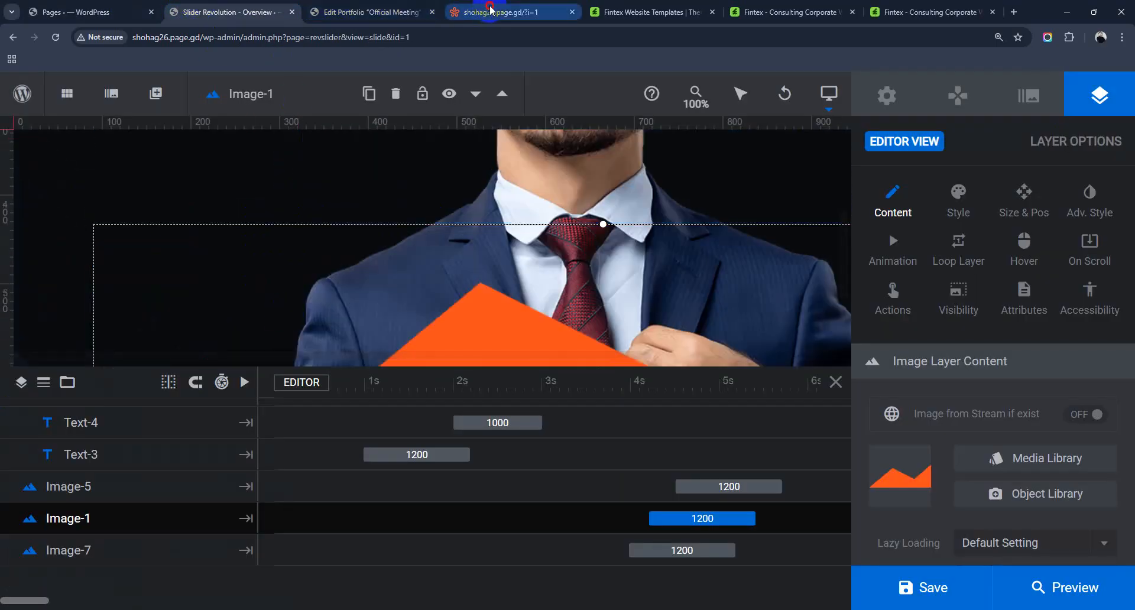
click(499, 12)
scroll(354, 414, down, 15)
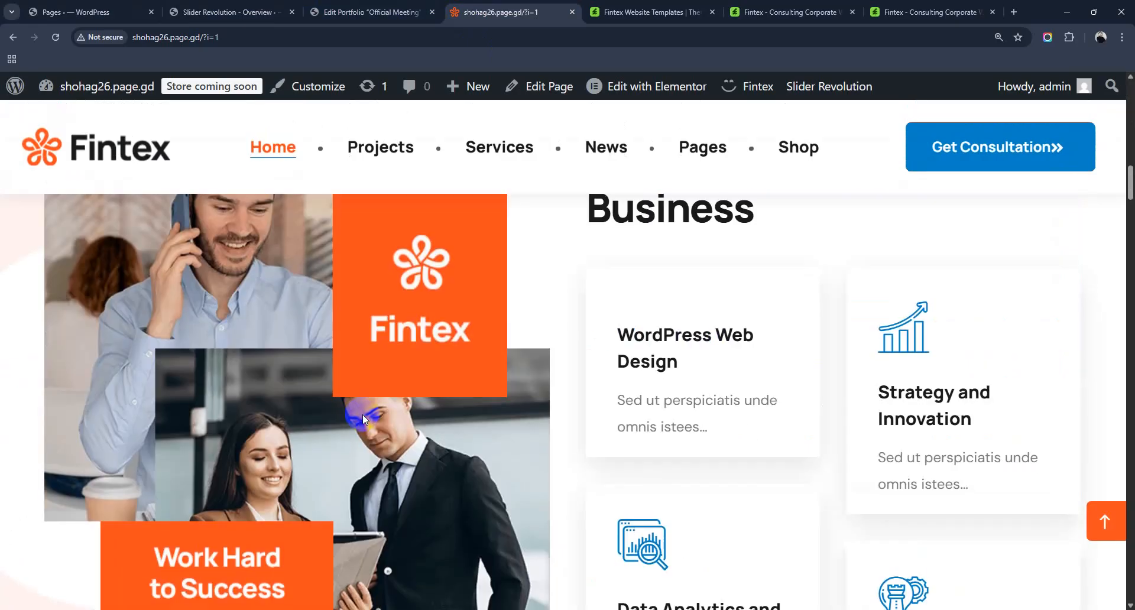
scroll(370, 413, down, 5)
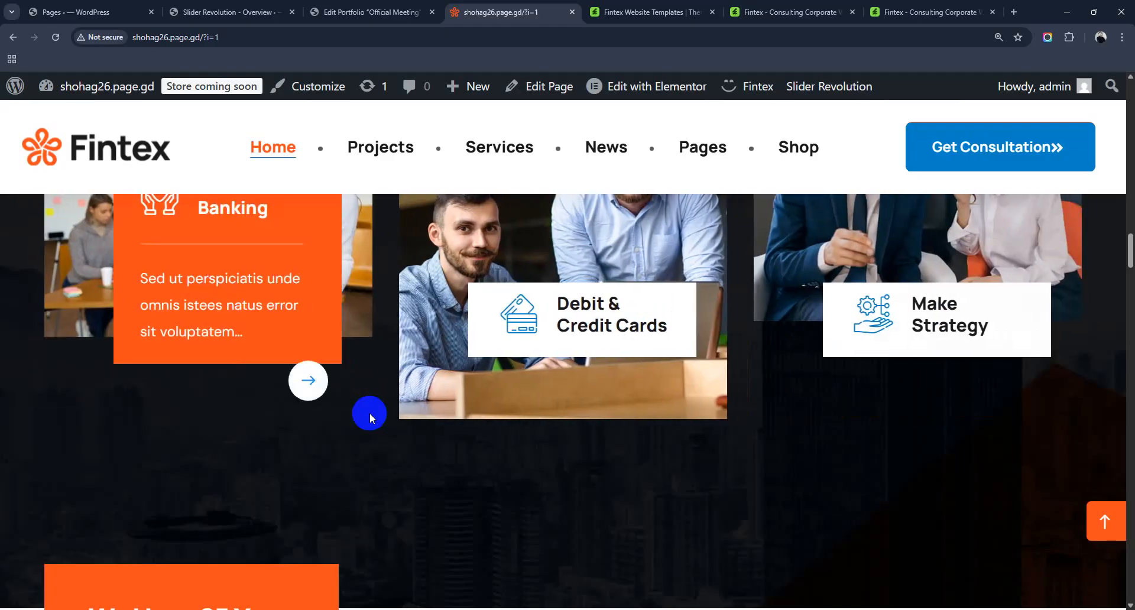
Step: Review the titles in the full list of WordPress pages, including the Home variants, the one-page versions and the inner pages
click(75, 11)
scroll(58, 563, down, 7)
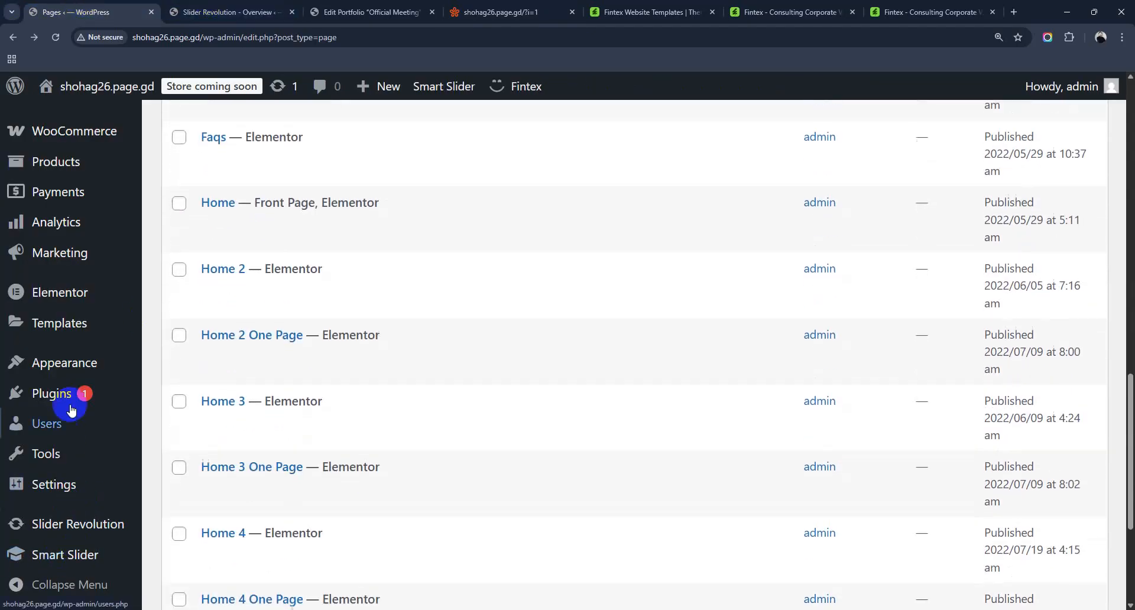
scroll(76, 206, up, 3)
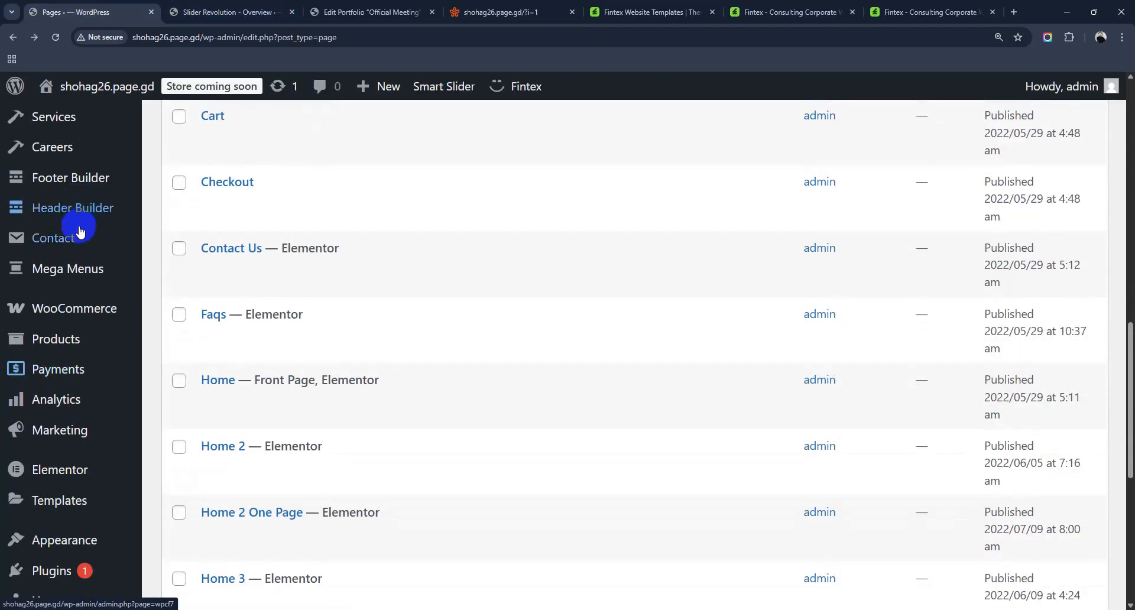
mouse_move(80, 237)
scroll(77, 230, up, 4)
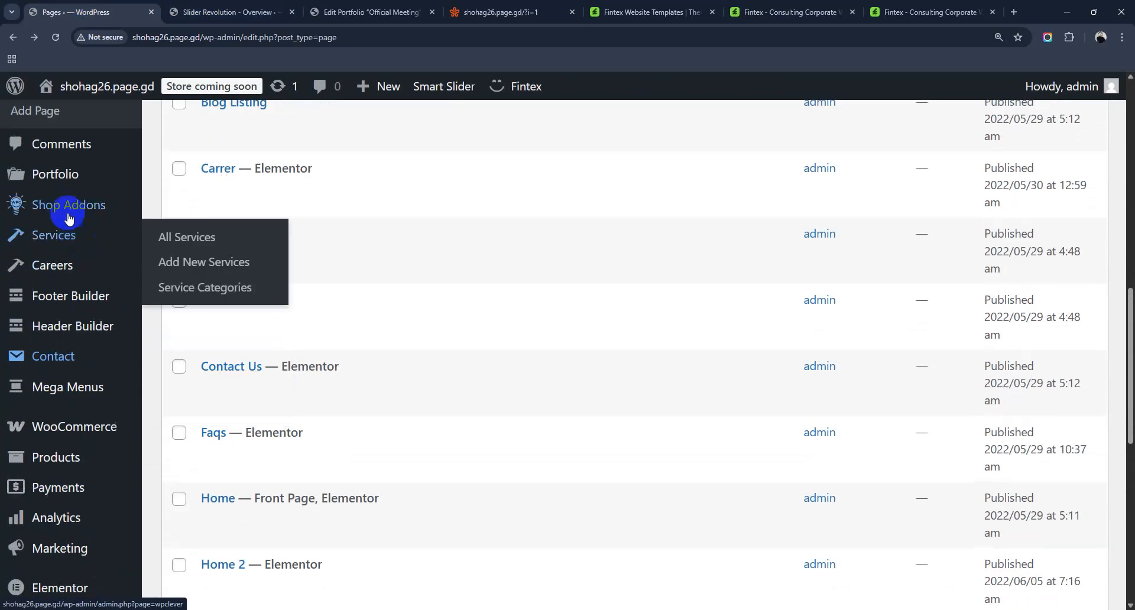
scroll(311, 319, down, 6)
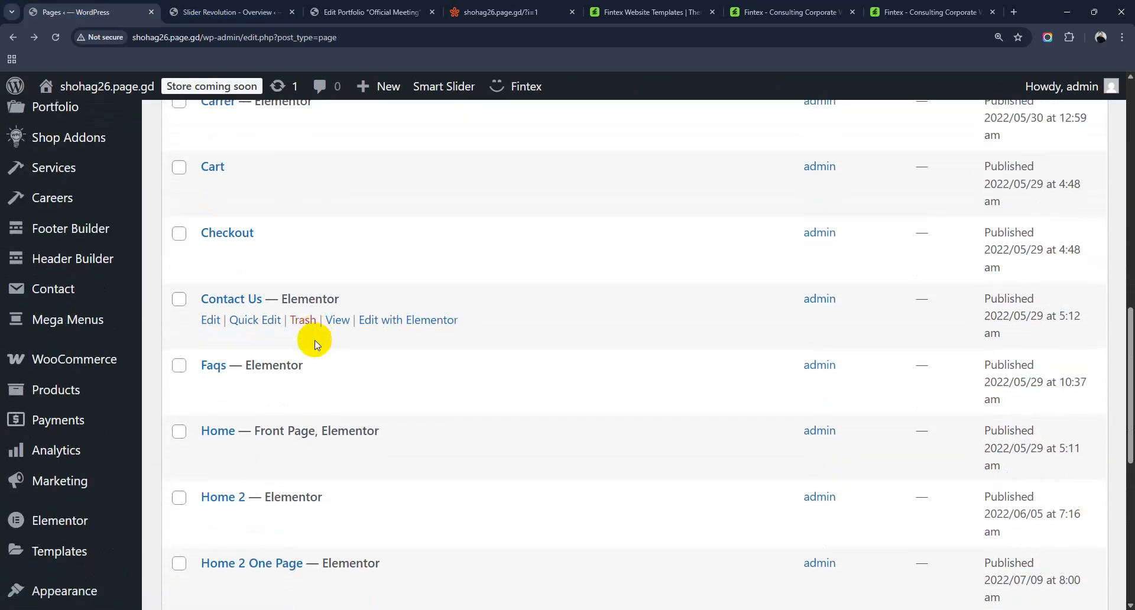
scroll(278, 349, down, 4)
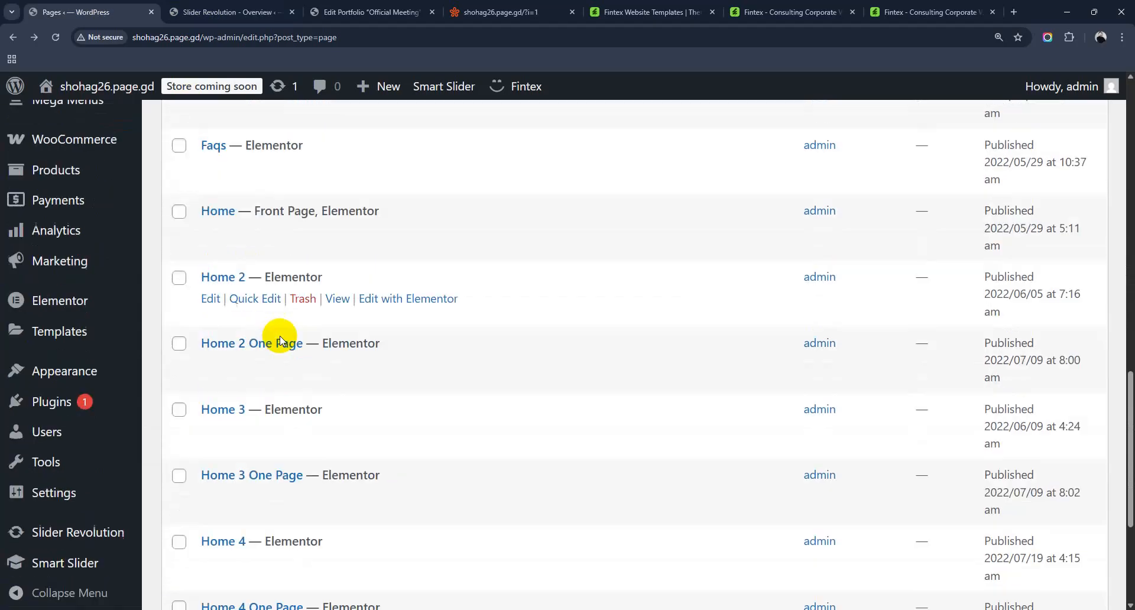
scroll(278, 360, down, 2)
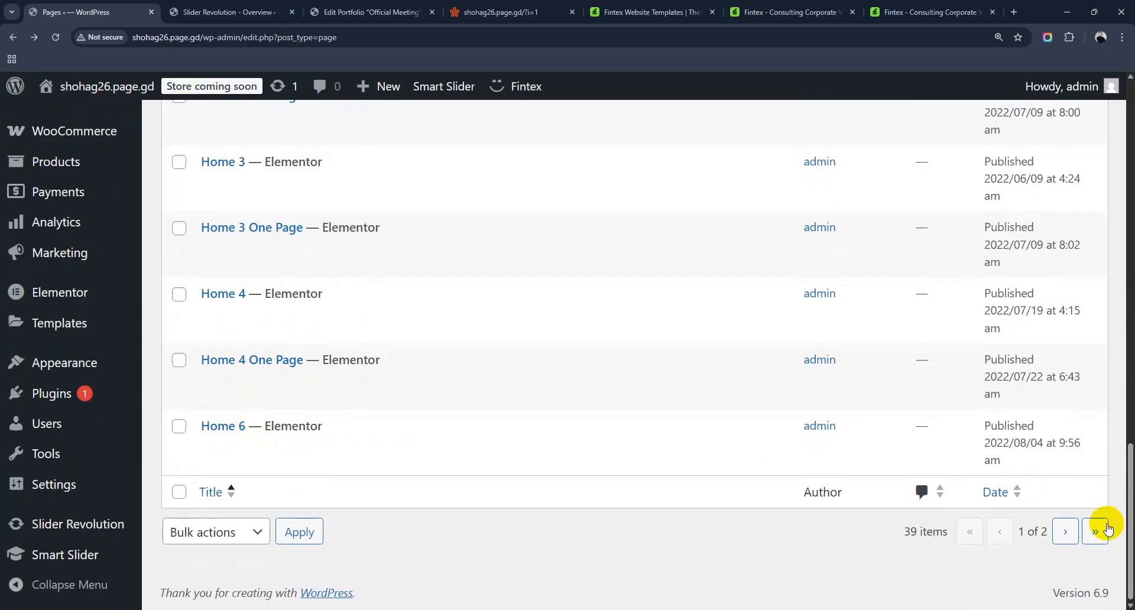
click(1056, 534)
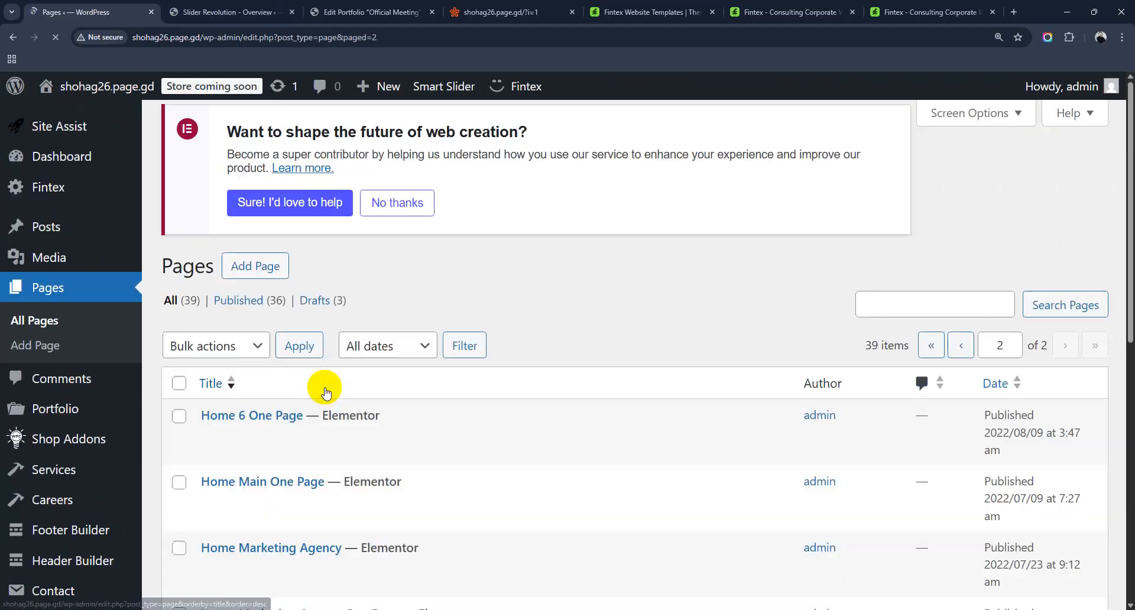
scroll(324, 390, down, 3)
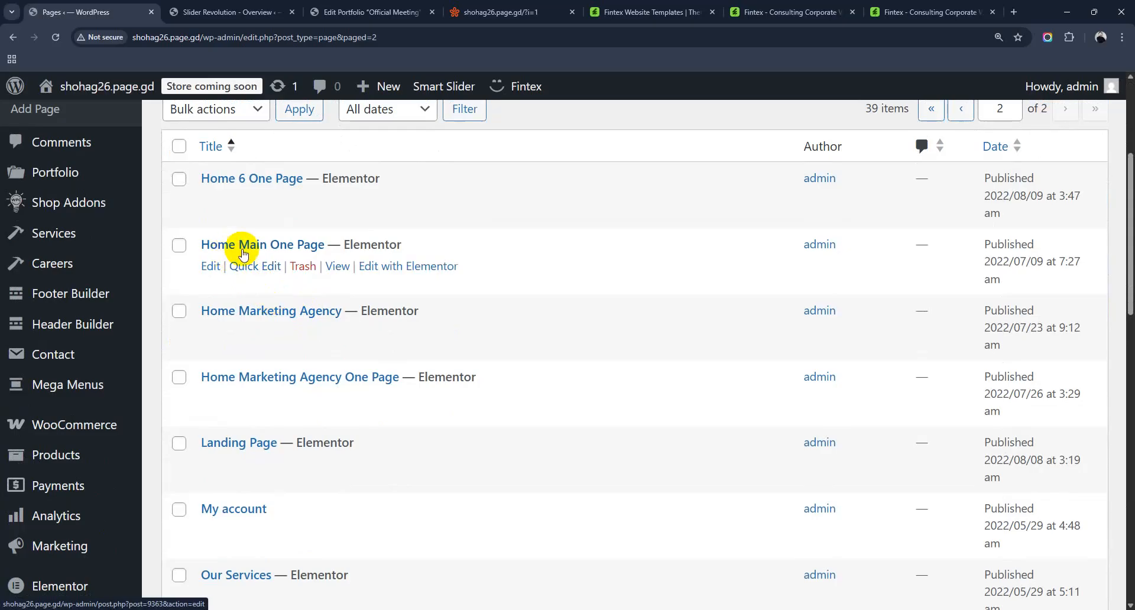
scroll(263, 357, down, 6)
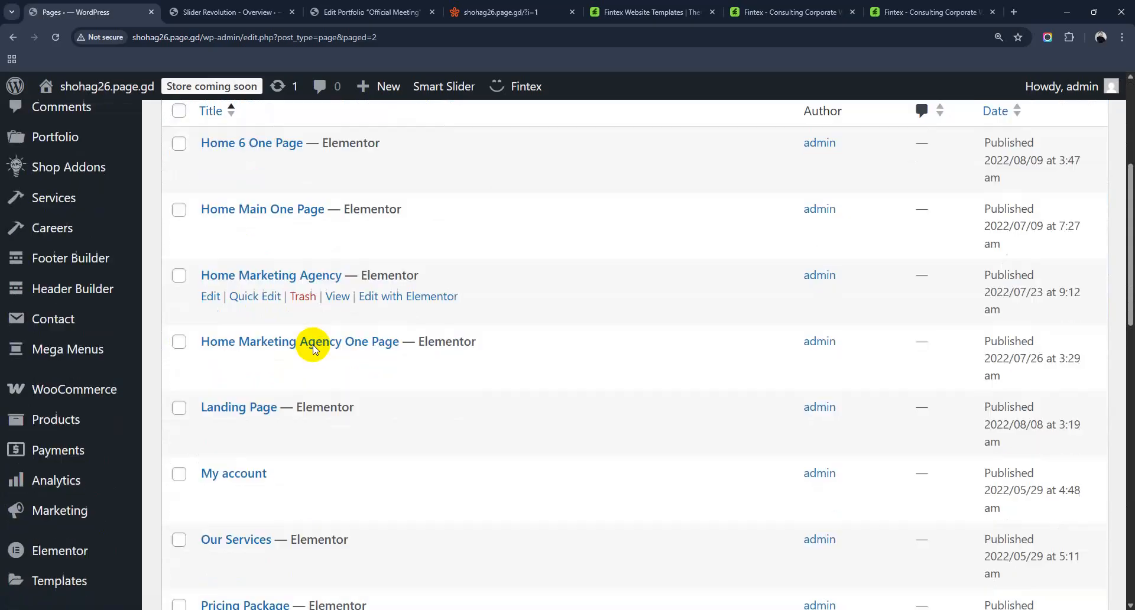
scroll(314, 345, down, 7)
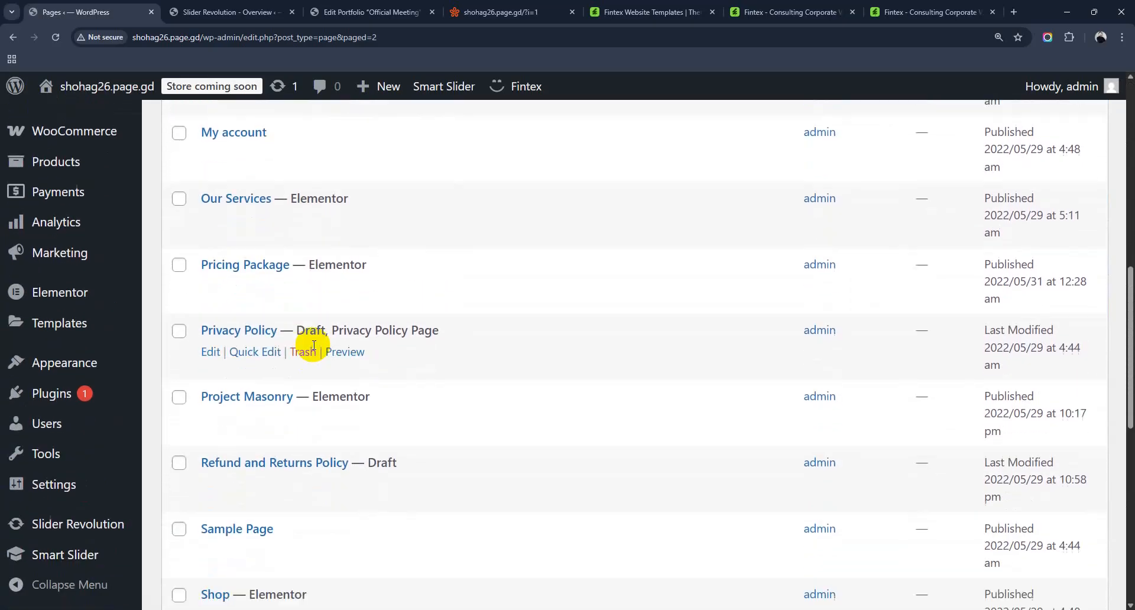
scroll(313, 348, down, 3)
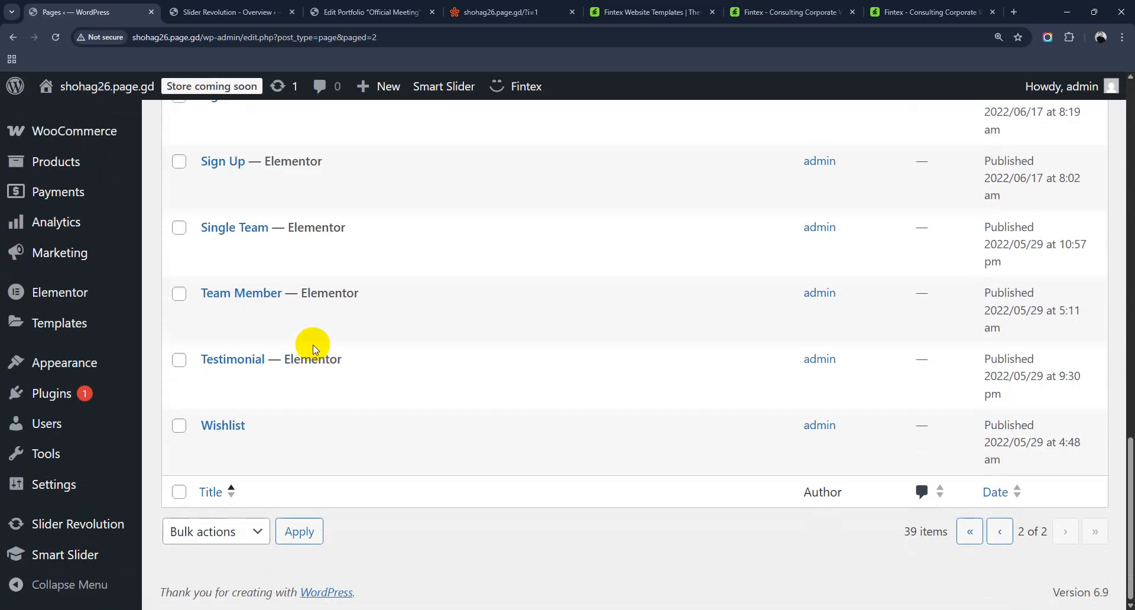
Step: Set the site's static homepage to Home 2 in the Reading settings and save the change
mouse_move(119, 446)
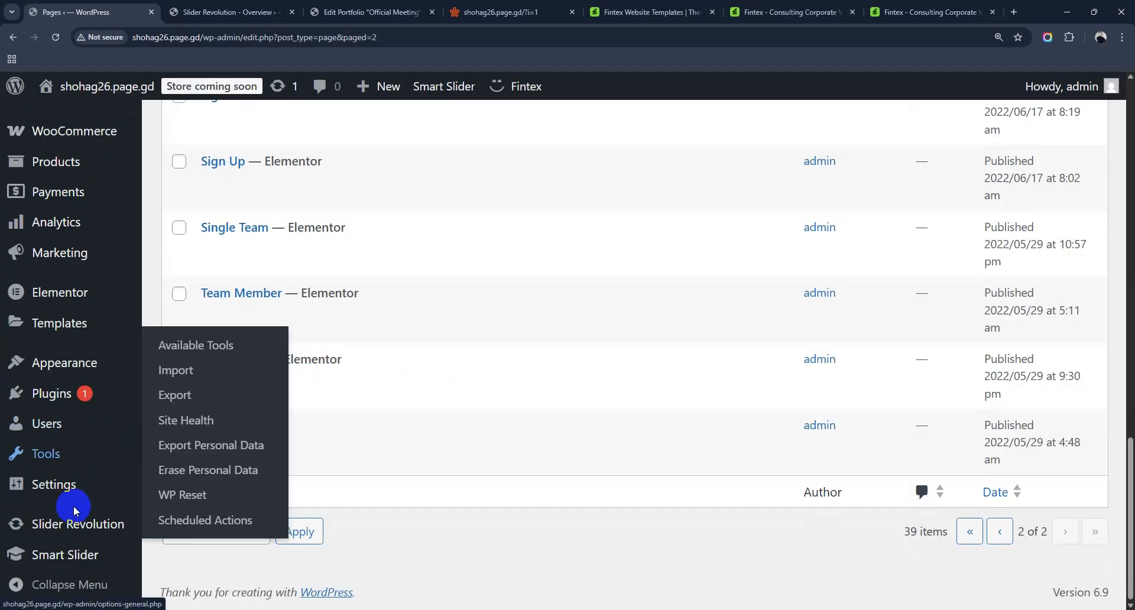
mouse_move(74, 501)
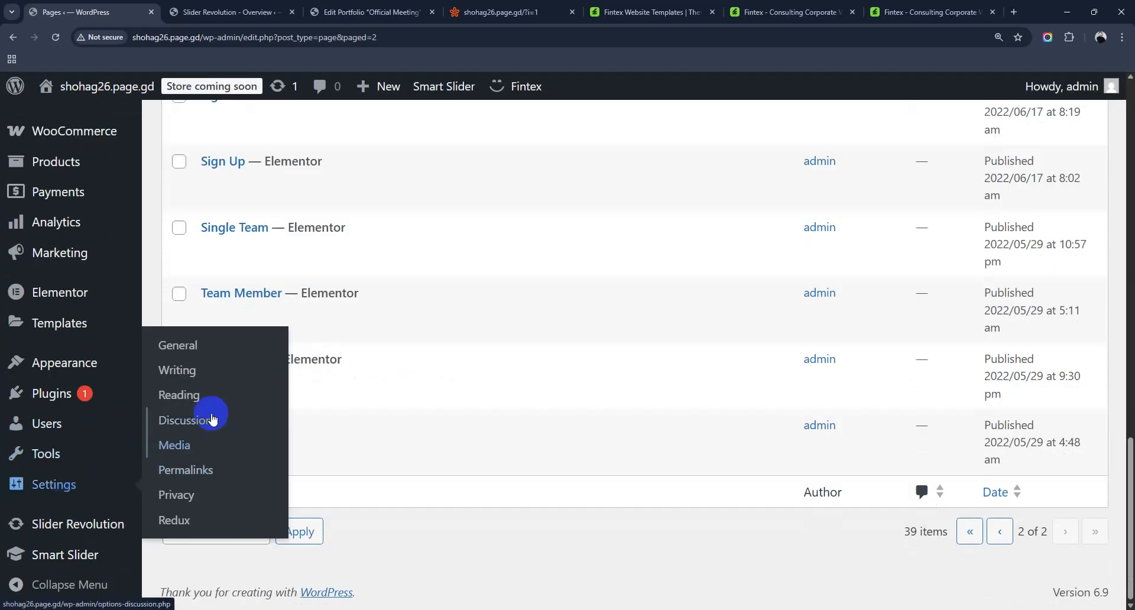
click(187, 397)
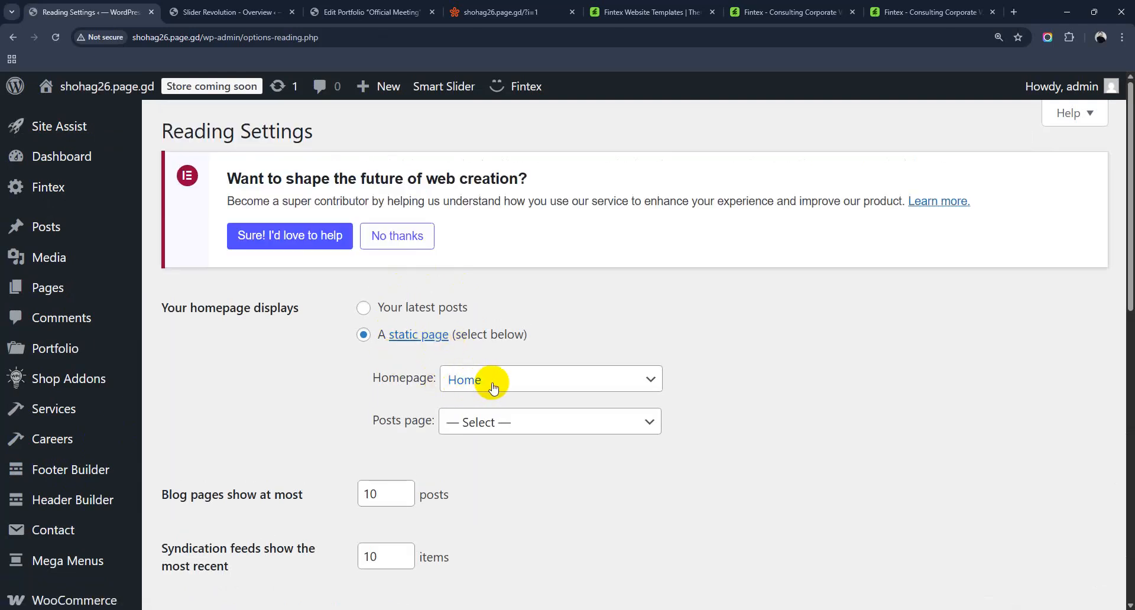
click(494, 387)
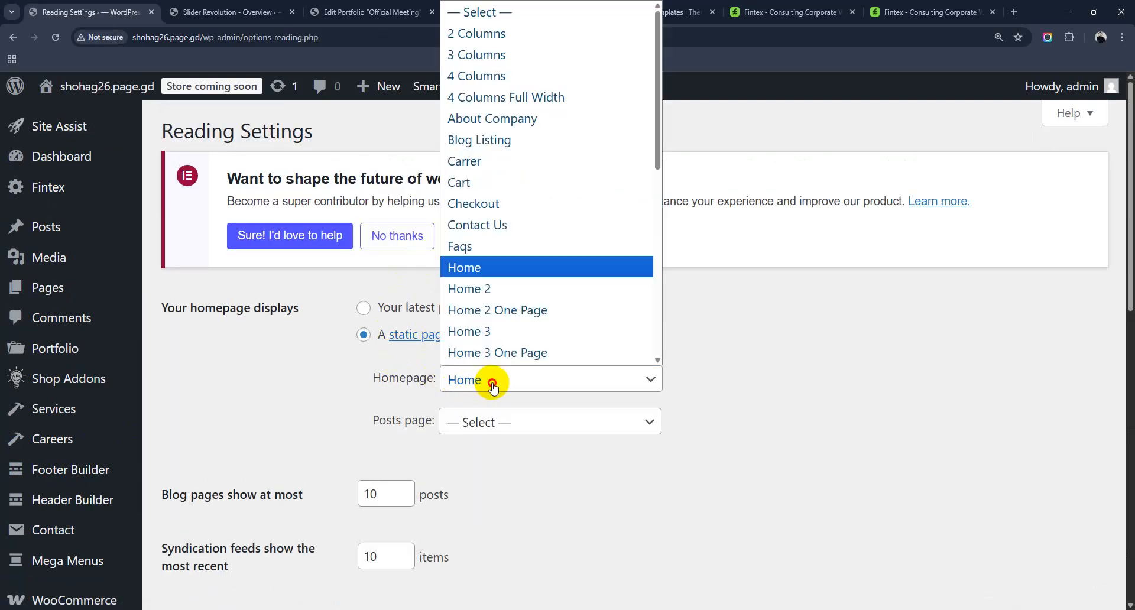
click(480, 289)
scroll(498, 455, down, 8)
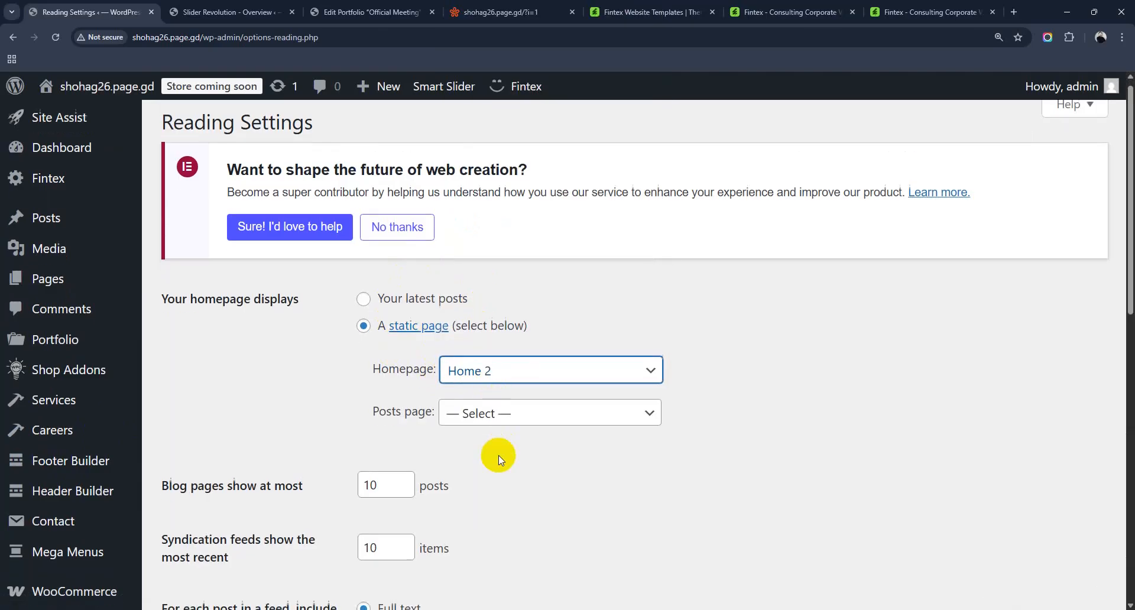
click(222, 273)
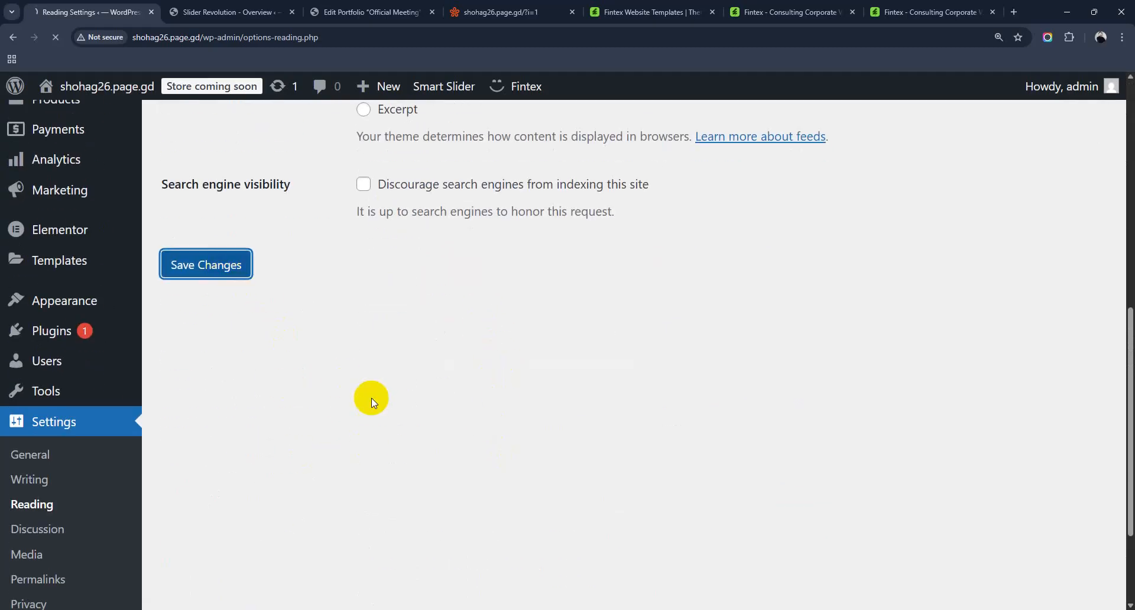
Step: Reload the live site and examine the Home 2 layout, from its header and hero slider to the "What We Offer" section
mouse_move(490, 5)
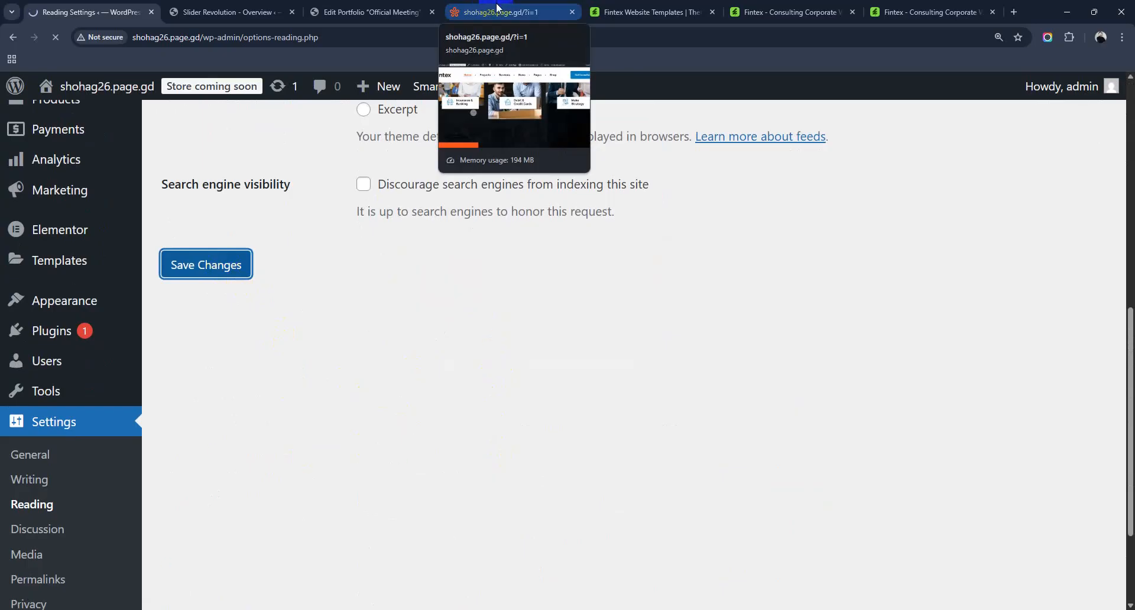
click(497, 7)
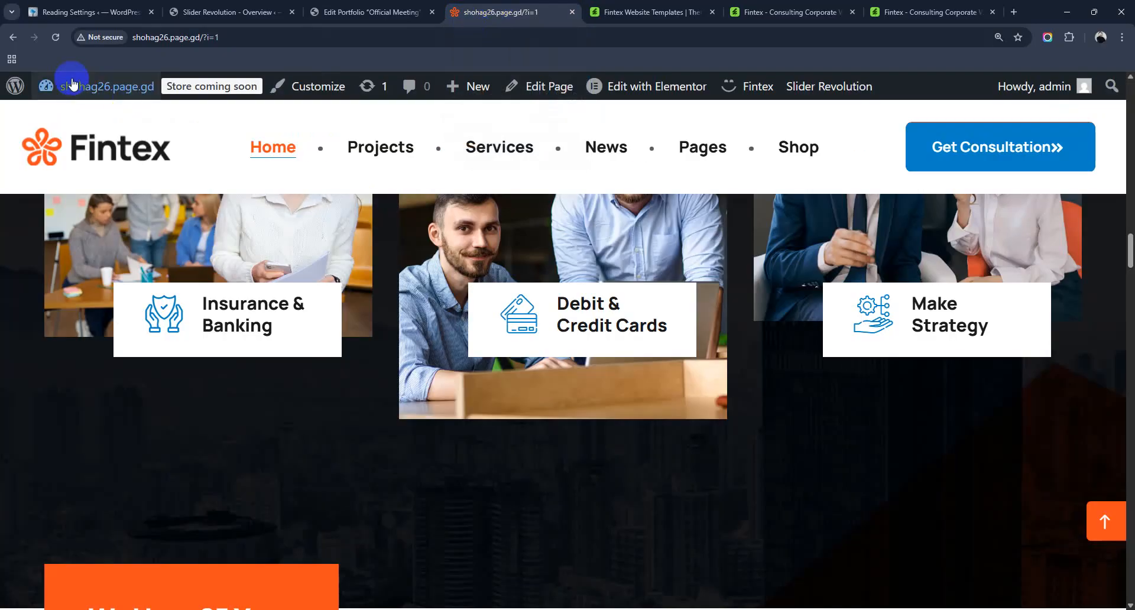
click(562, 385)
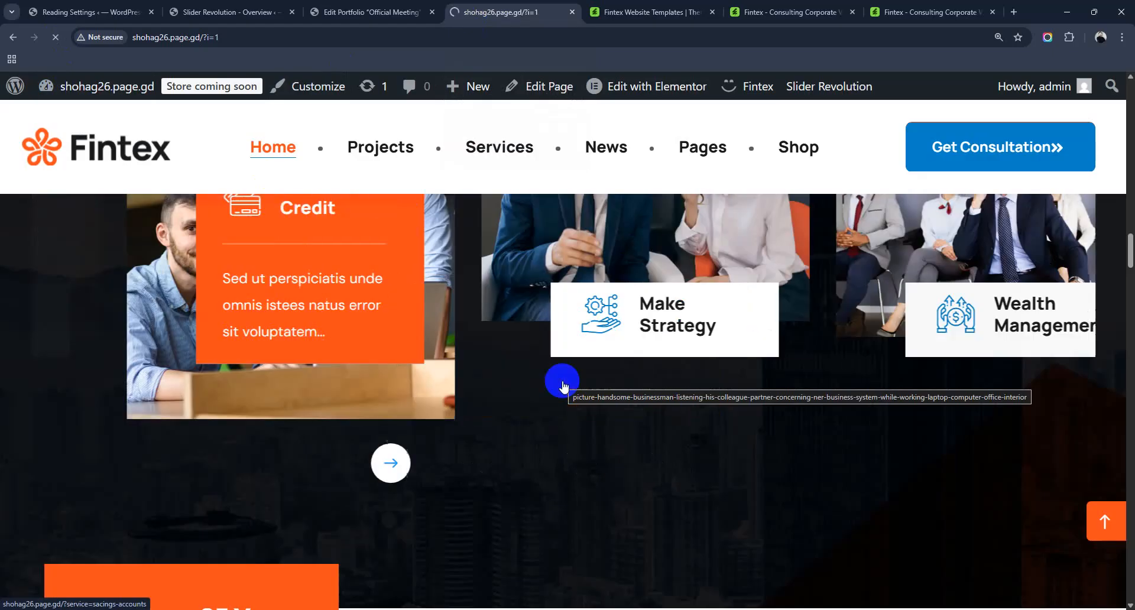
scroll(562, 380, up, 15)
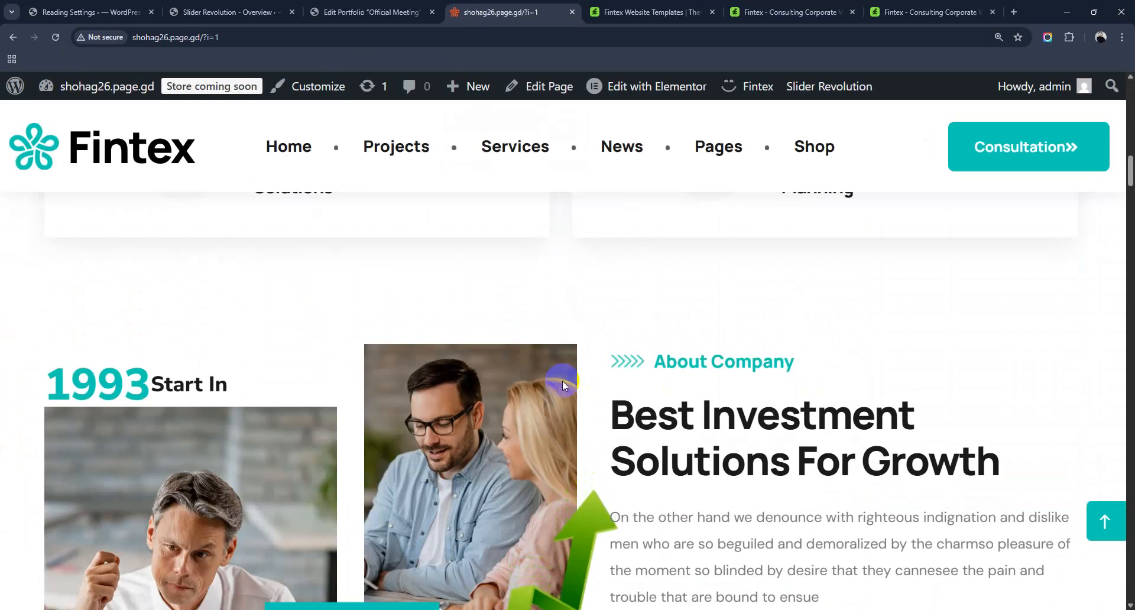
scroll(562, 380, up, 15)
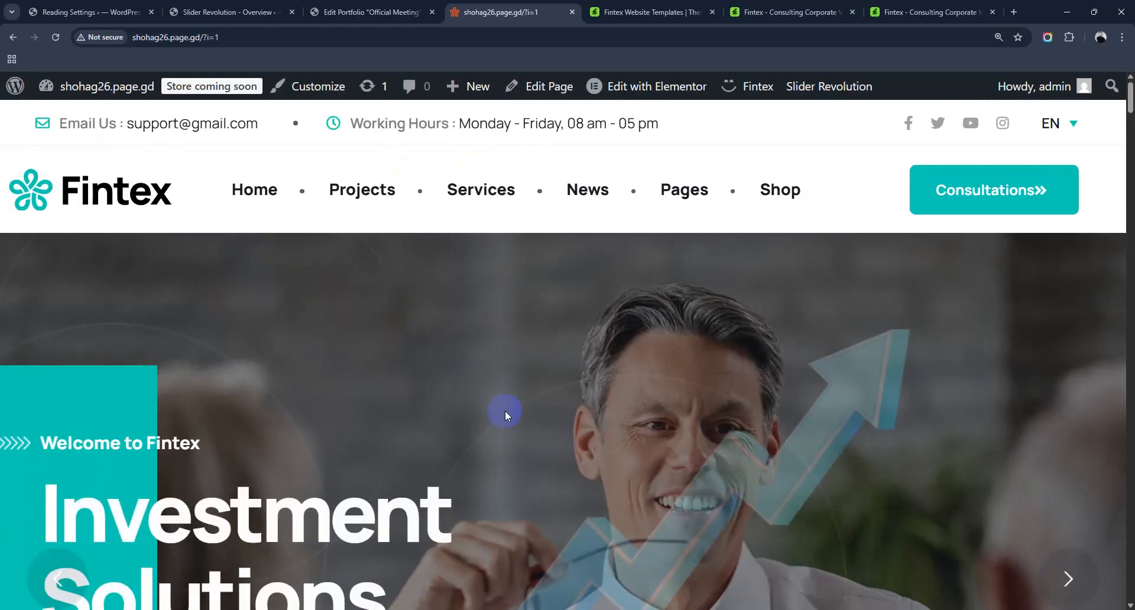
scroll(541, 366, down, 10)
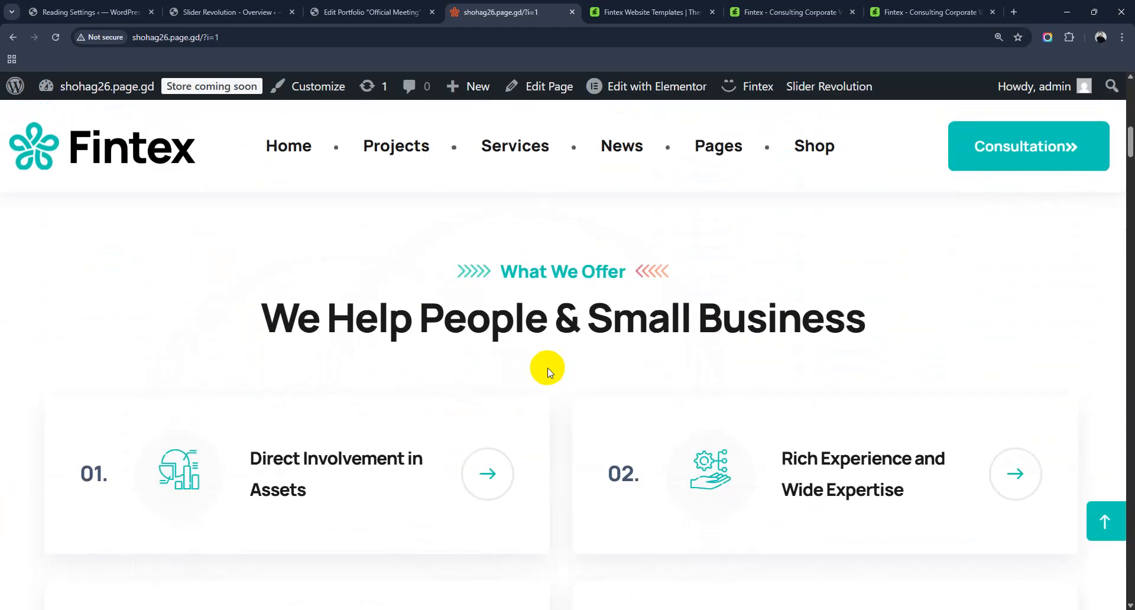
scroll(547, 371, down, 7)
scroll(547, 371, up, 7)
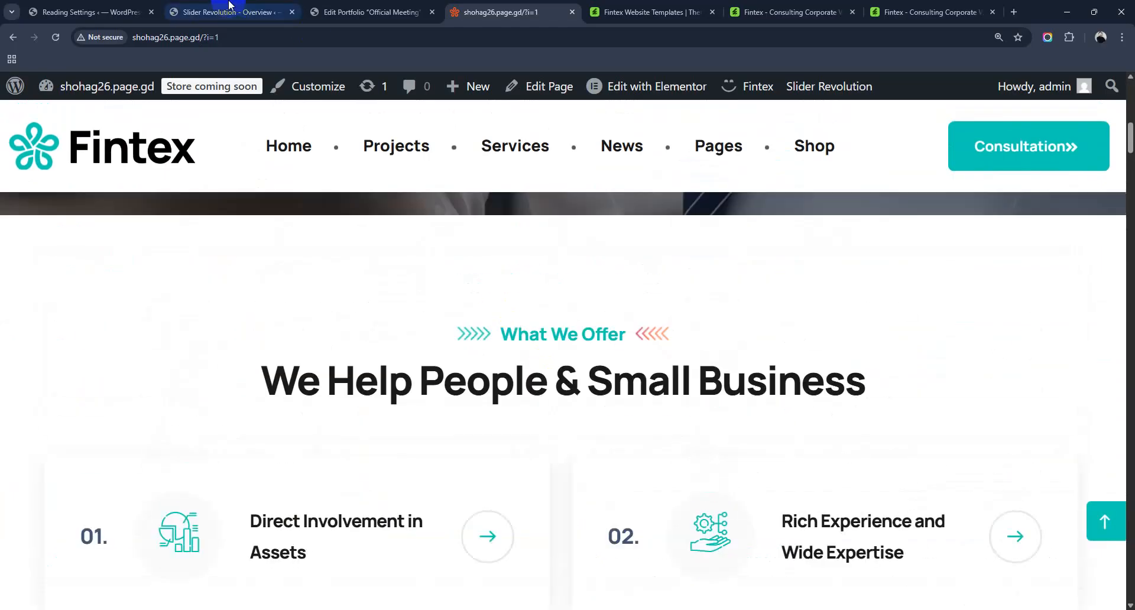
Step: Set the static homepage to Home 3 in the Reading settings and save the change
click(82, 12)
scroll(92, 512, down, 9)
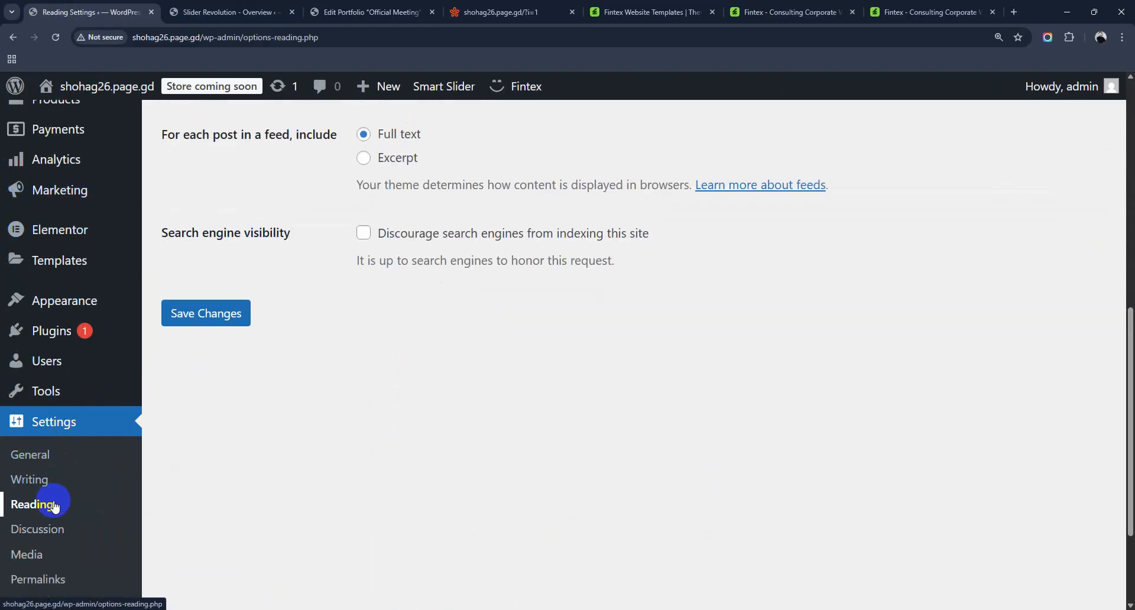
scroll(399, 398, up, 10)
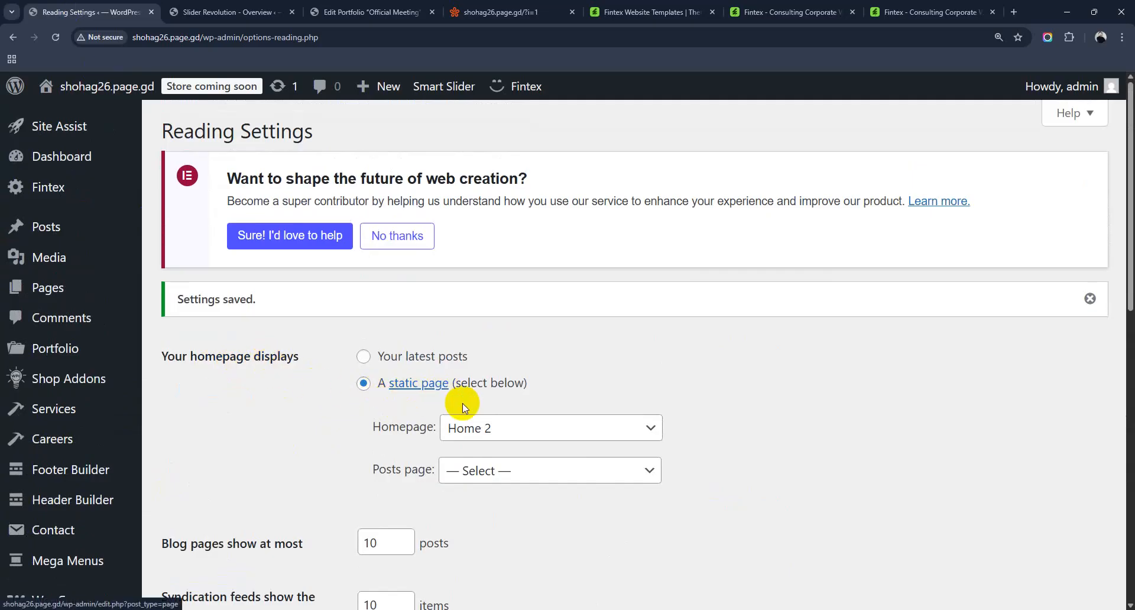
click(483, 432)
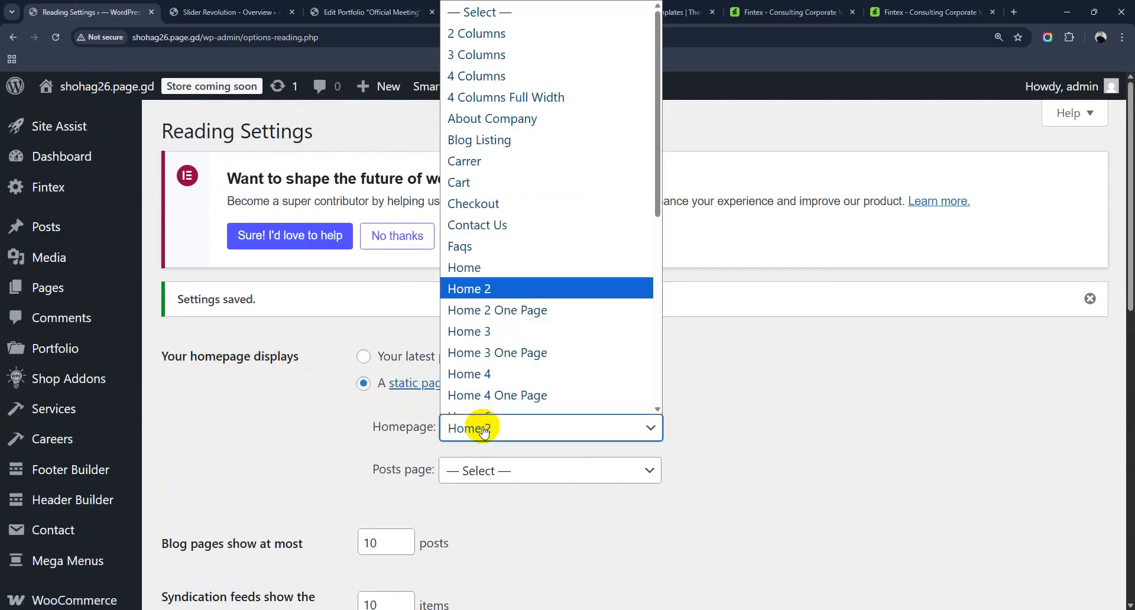
click(474, 330)
scroll(506, 424, down, 6)
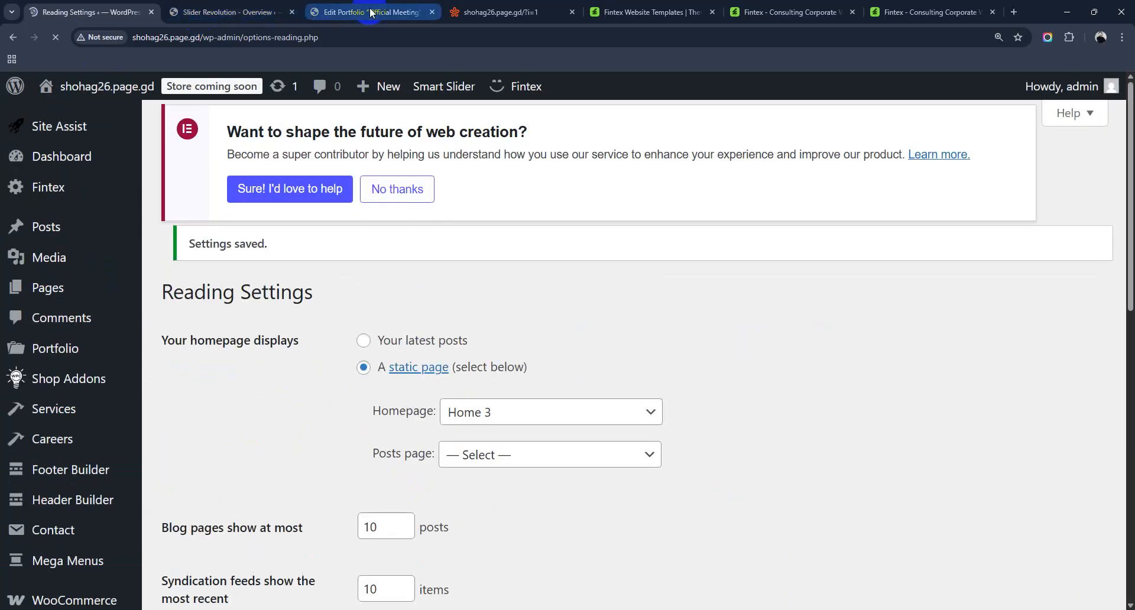
Step: Reload the live site and examine the Home 3 layout, from its hero to the "Trusted Payment Services" section
click(518, 9)
click(57, 38)
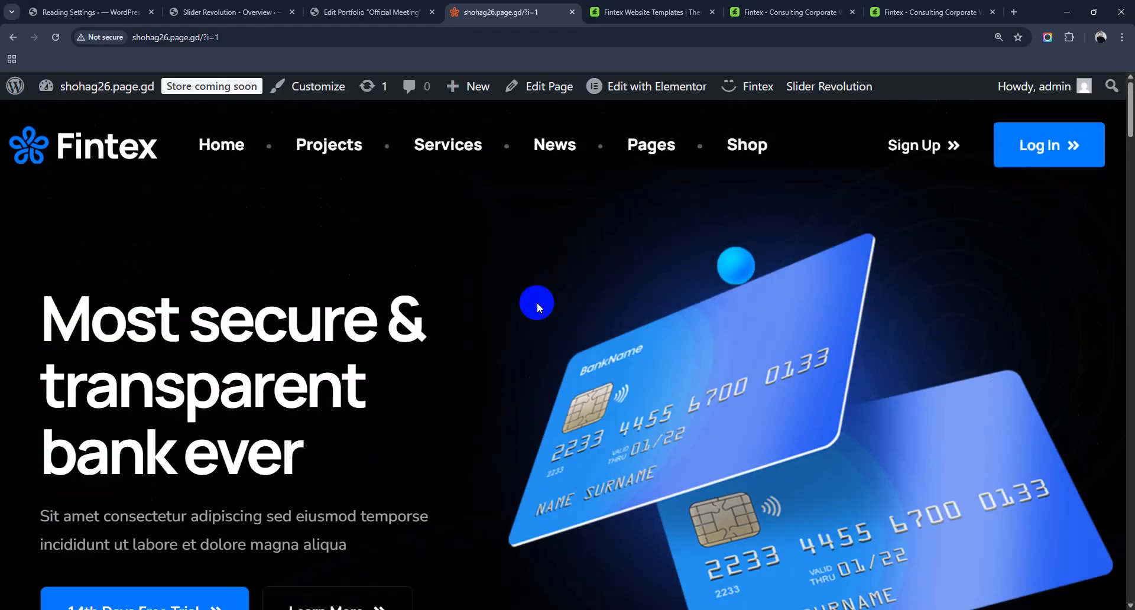
scroll(537, 302, down, 8)
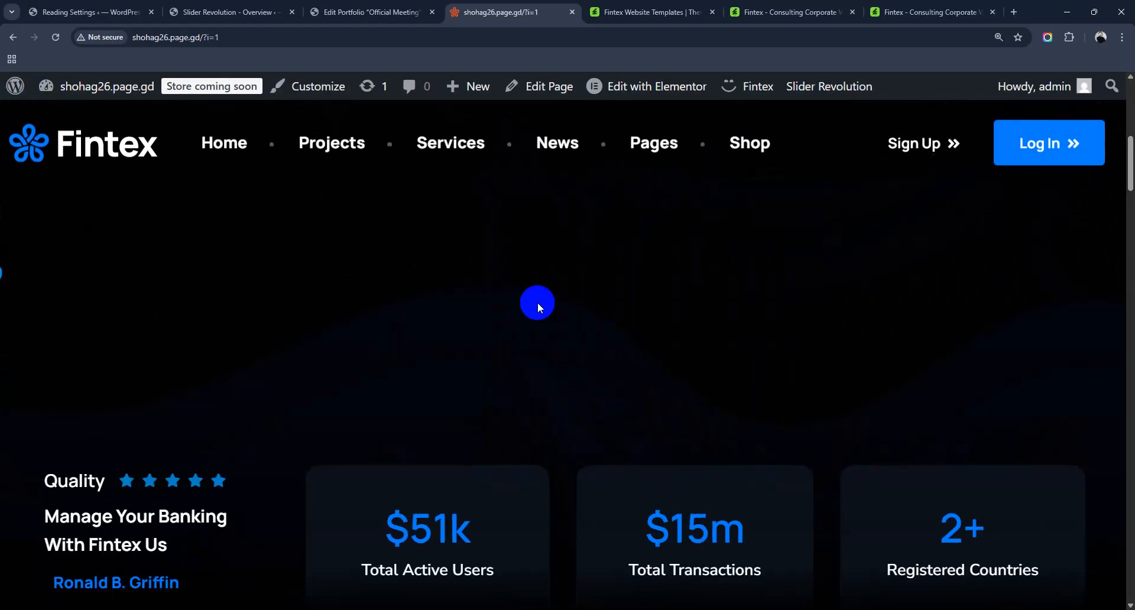
scroll(503, 349, down, 10)
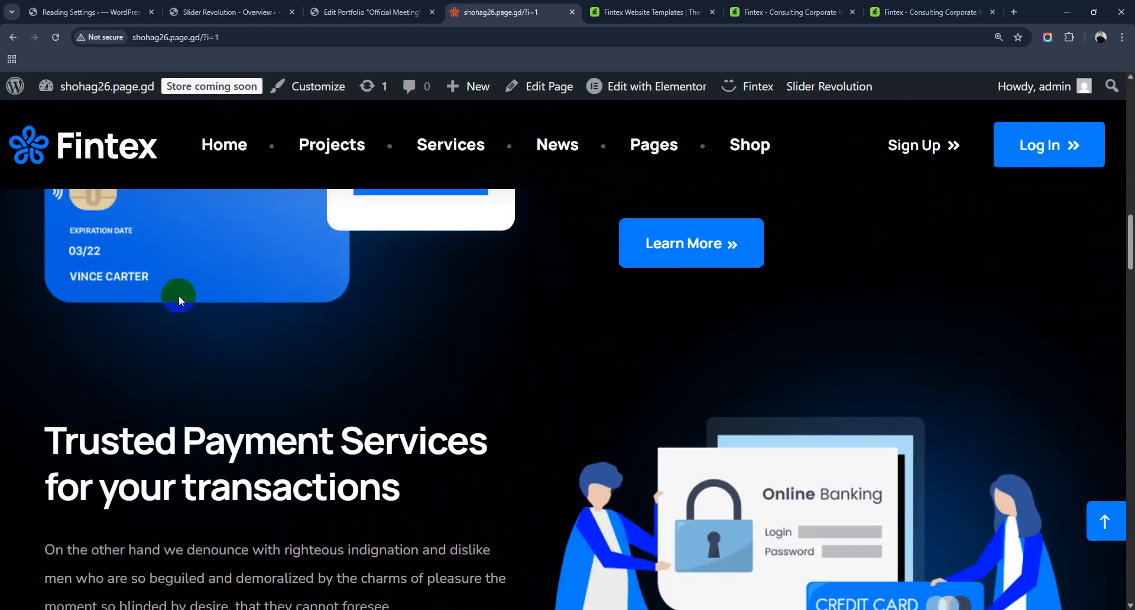
scroll(179, 296, up, 4)
scroll(250, 366, down, 2)
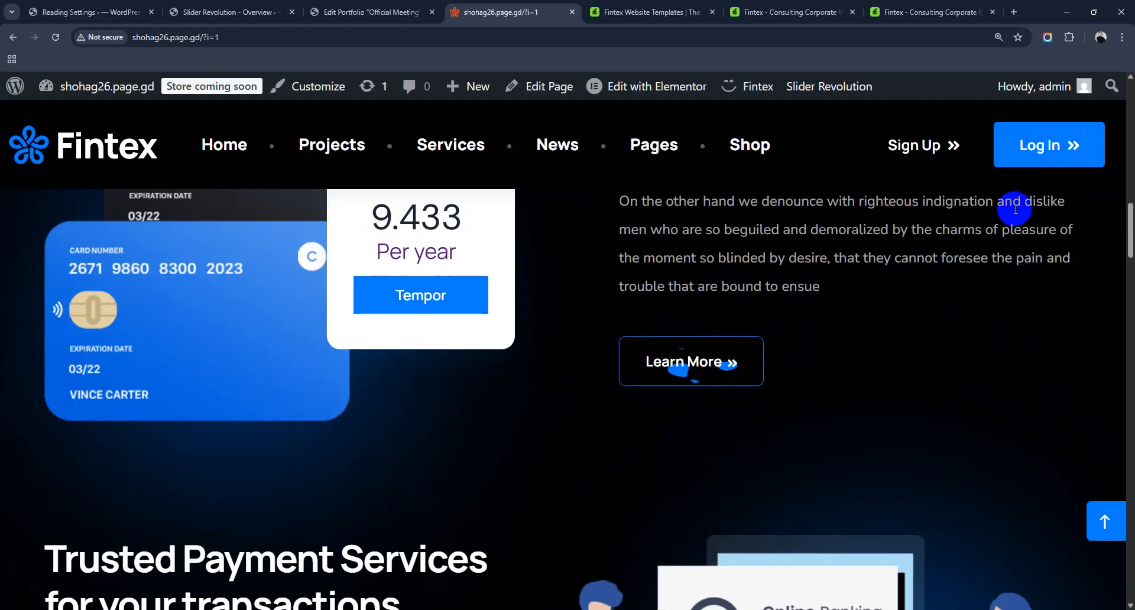
Step: Examine the remaining Home 3 layout from "Our Services" through the newsletter form to the footer, and review its hero and statistics sections again
scroll(878, 278, down, 10)
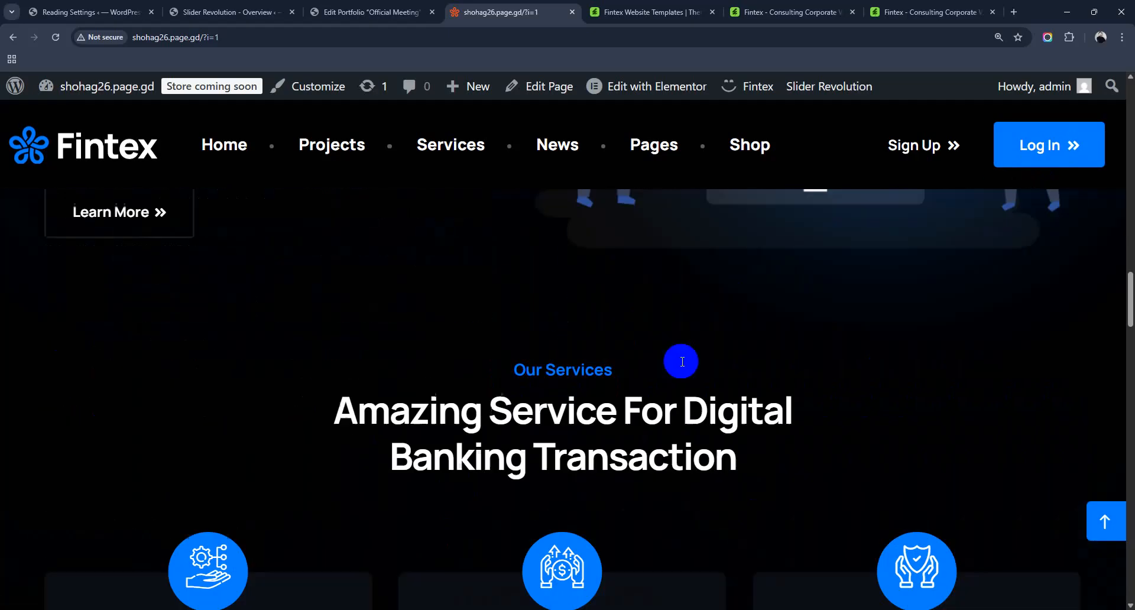
scroll(597, 401, down, 6)
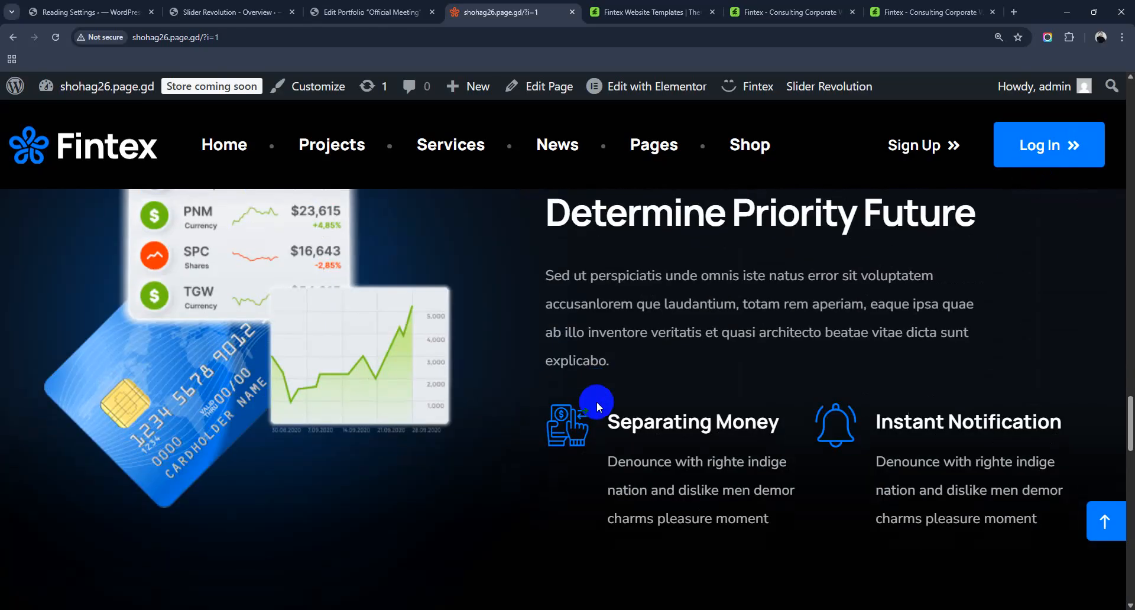
scroll(598, 406, down, 10)
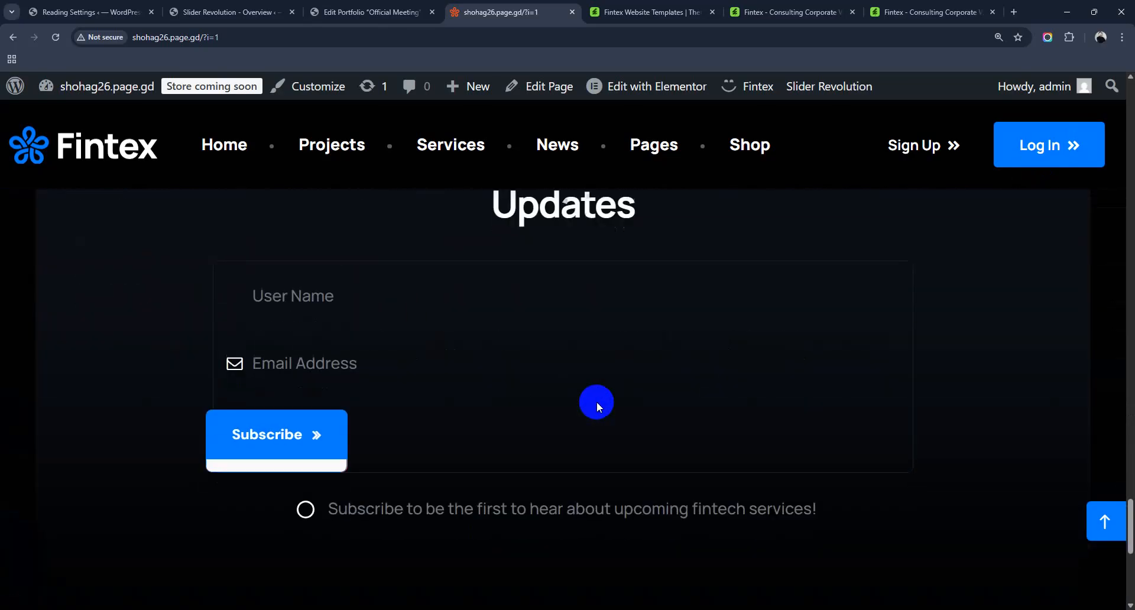
scroll(598, 403, up, 12)
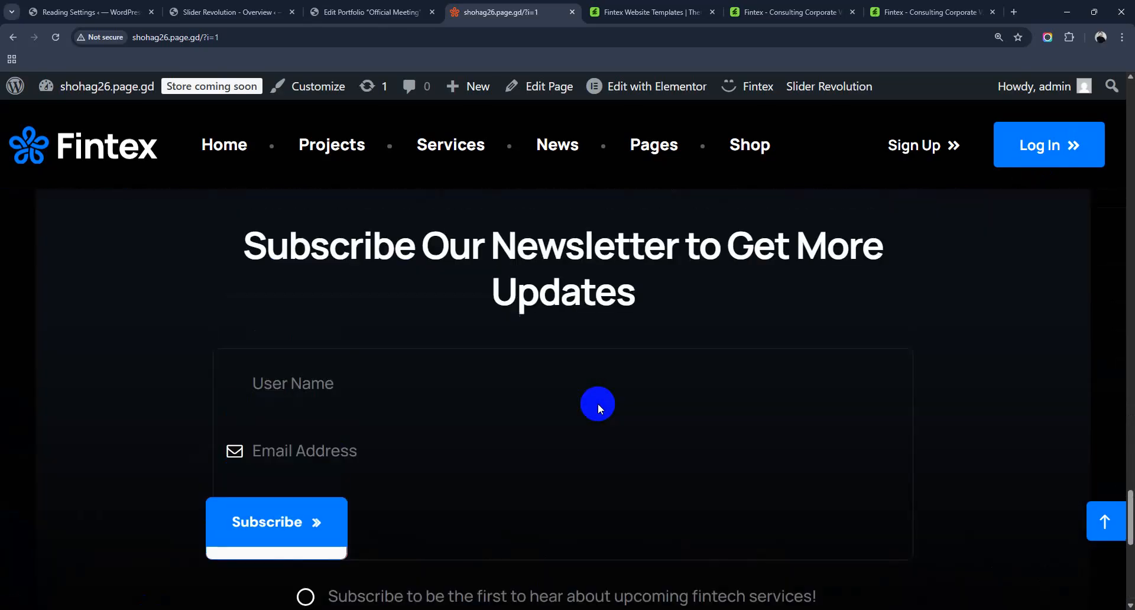
scroll(598, 403, down, 9)
scroll(597, 403, down, 4)
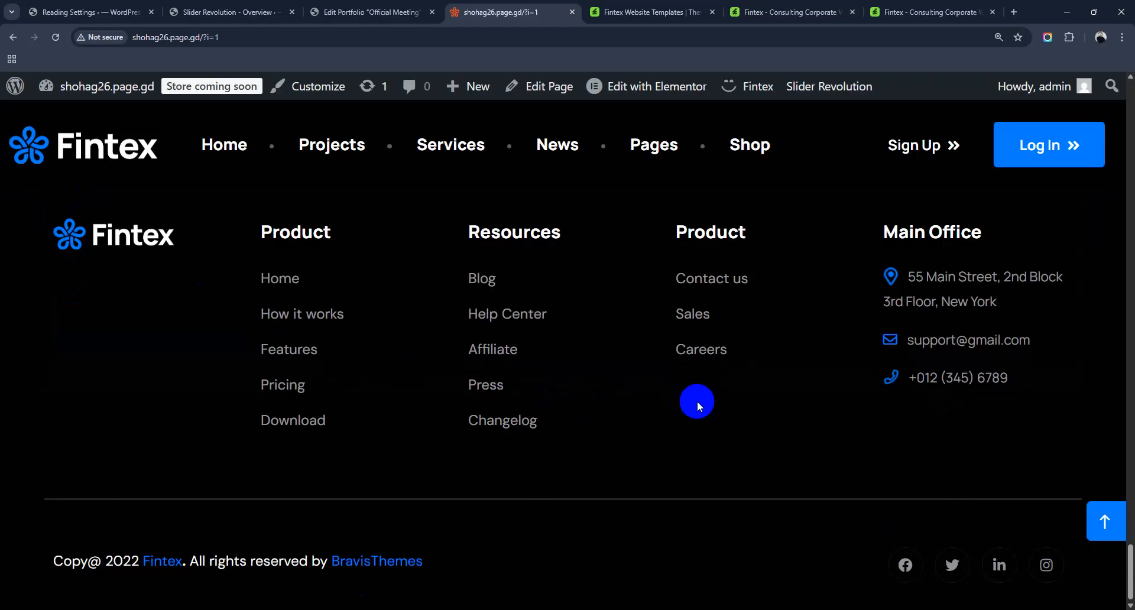
scroll(697, 401, up, 18)
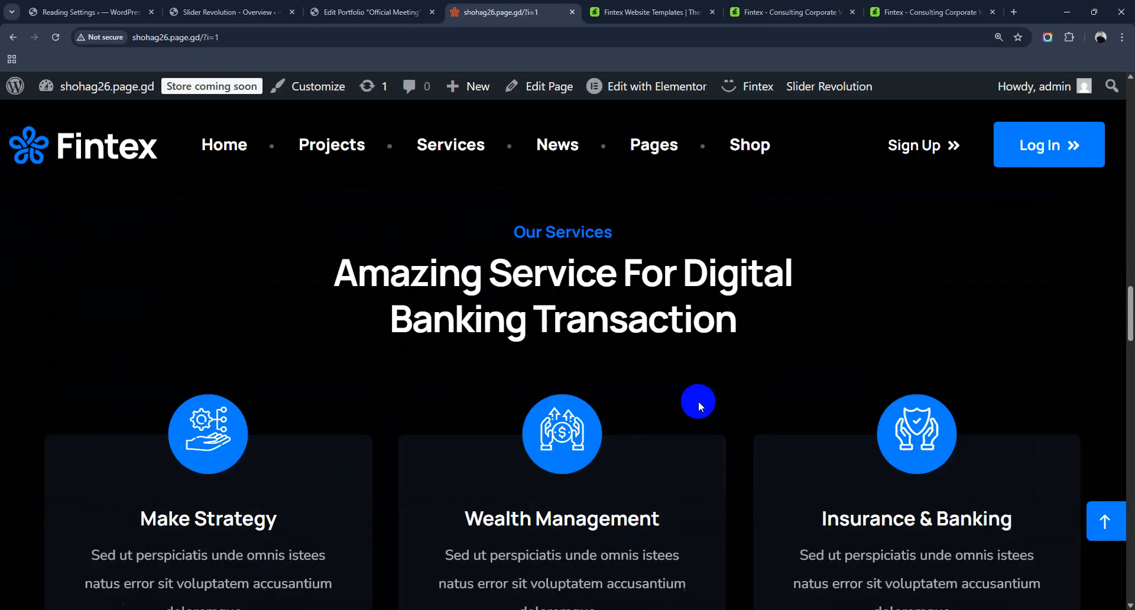
scroll(697, 401, up, 15)
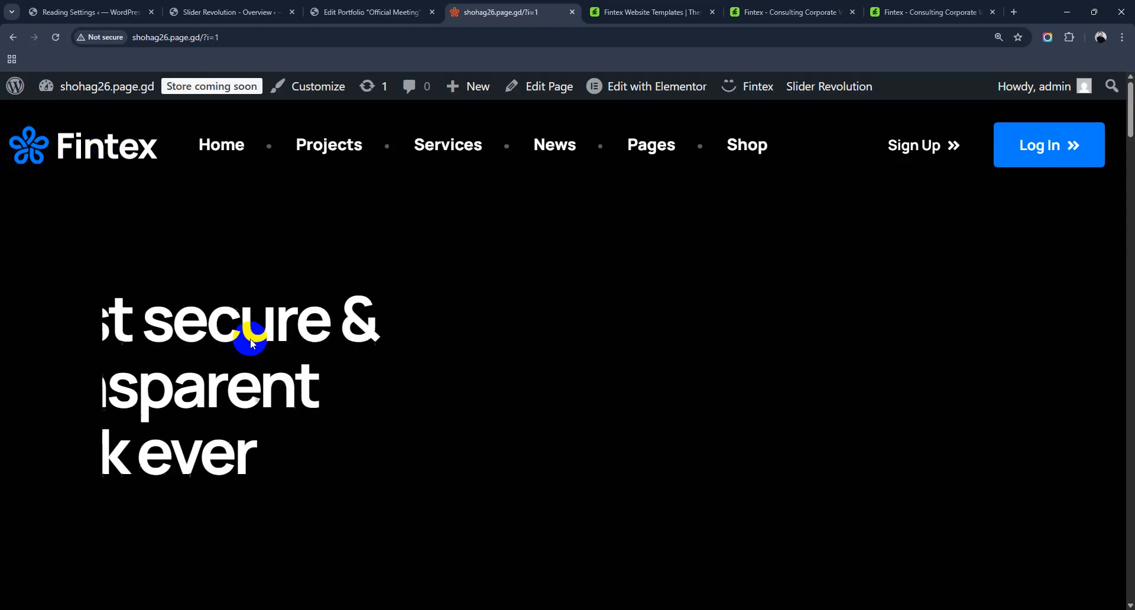
scroll(250, 338, down, 15)
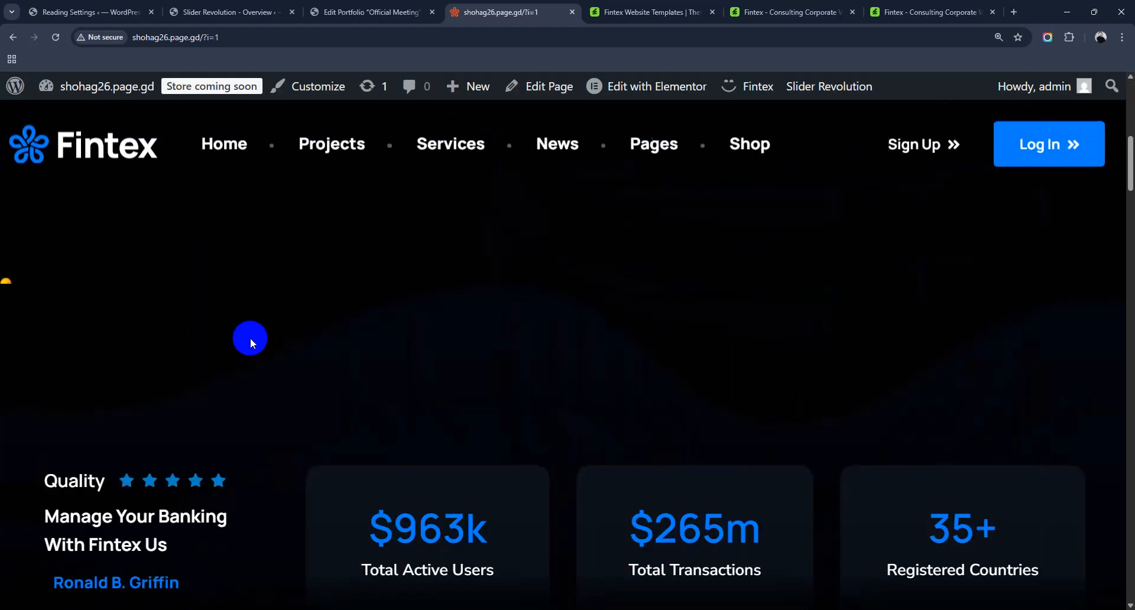
scroll(250, 338, down, 19)
scroll(250, 338, up, 16)
scroll(250, 338, up, 15)
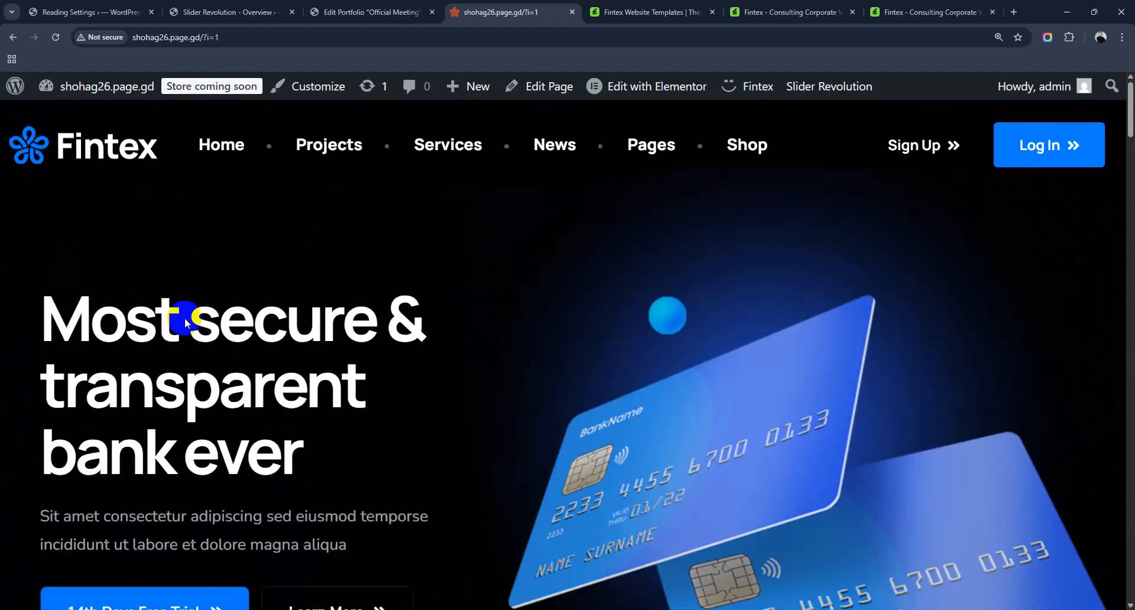
scroll(600, 370, down, 5)
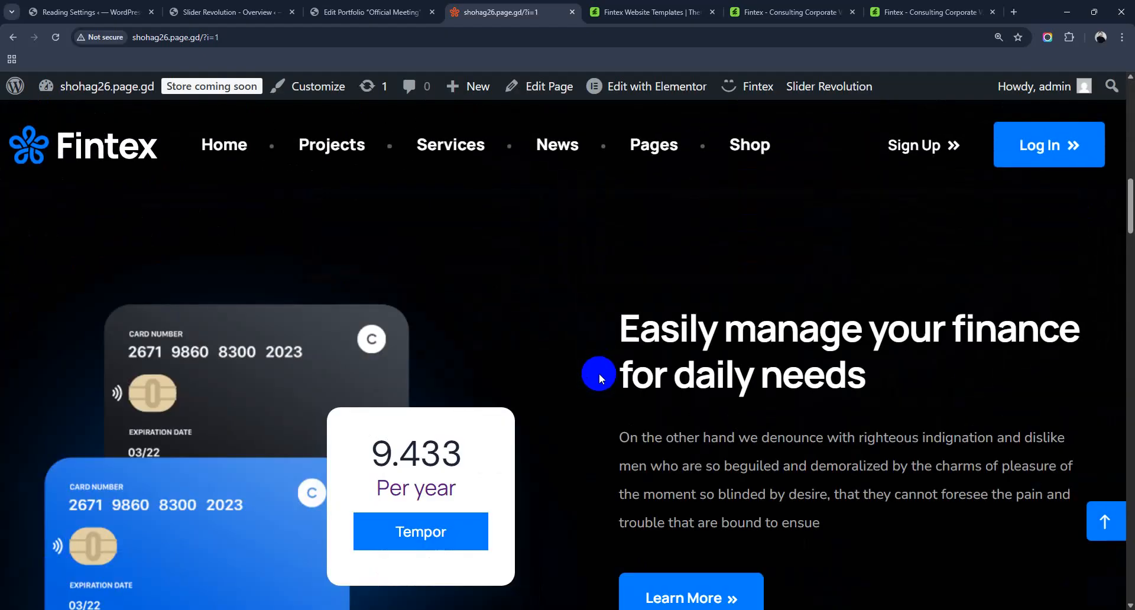
scroll(598, 374, up, 5)
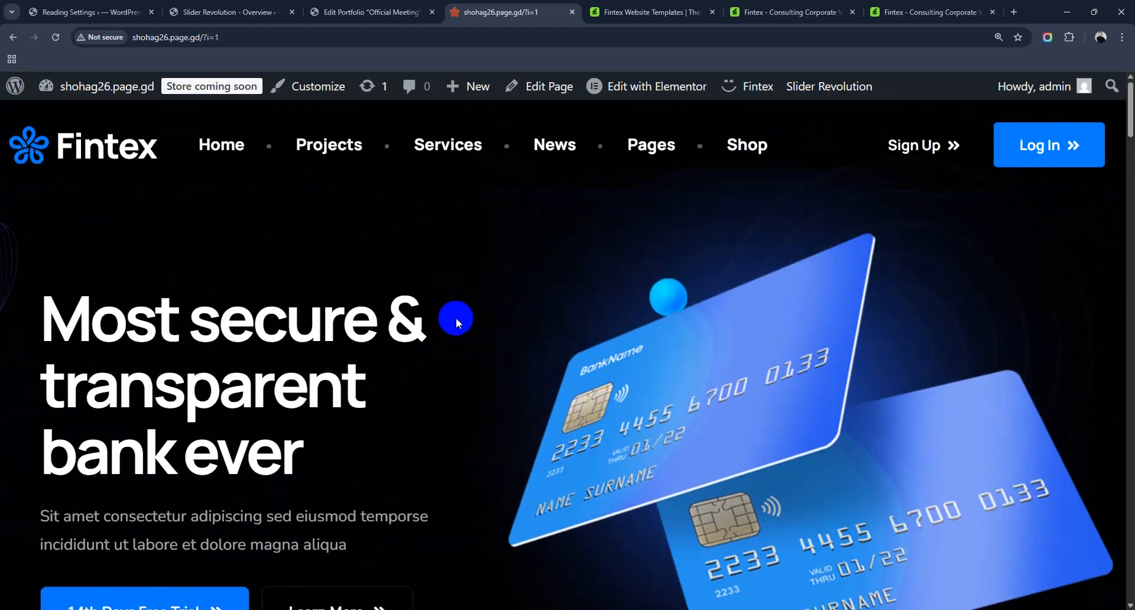
Step: Return to the Reading settings and select Home as the static homepage, leaving the change unsaved
click(88, 12)
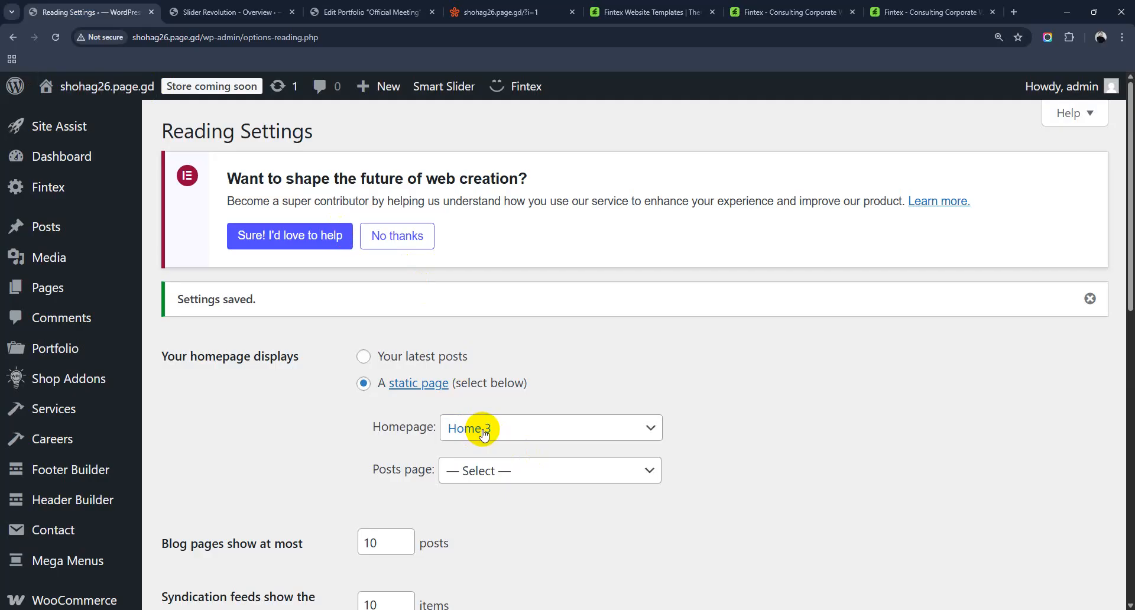
click(528, 436)
scroll(484, 278, down, 1)
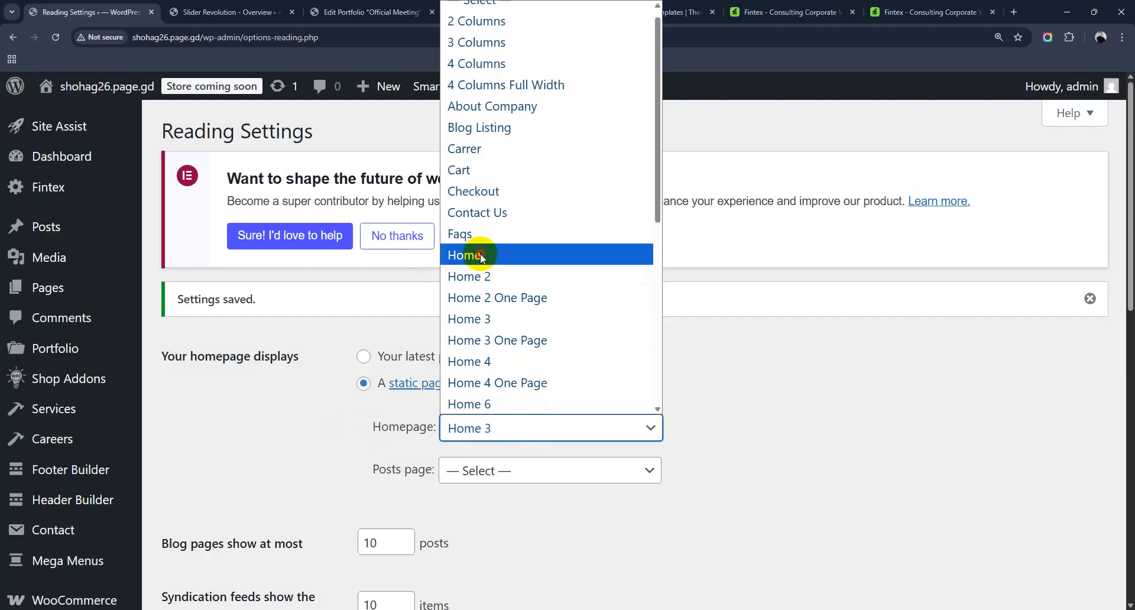
click(480, 255)
scroll(306, 445, down, 2)
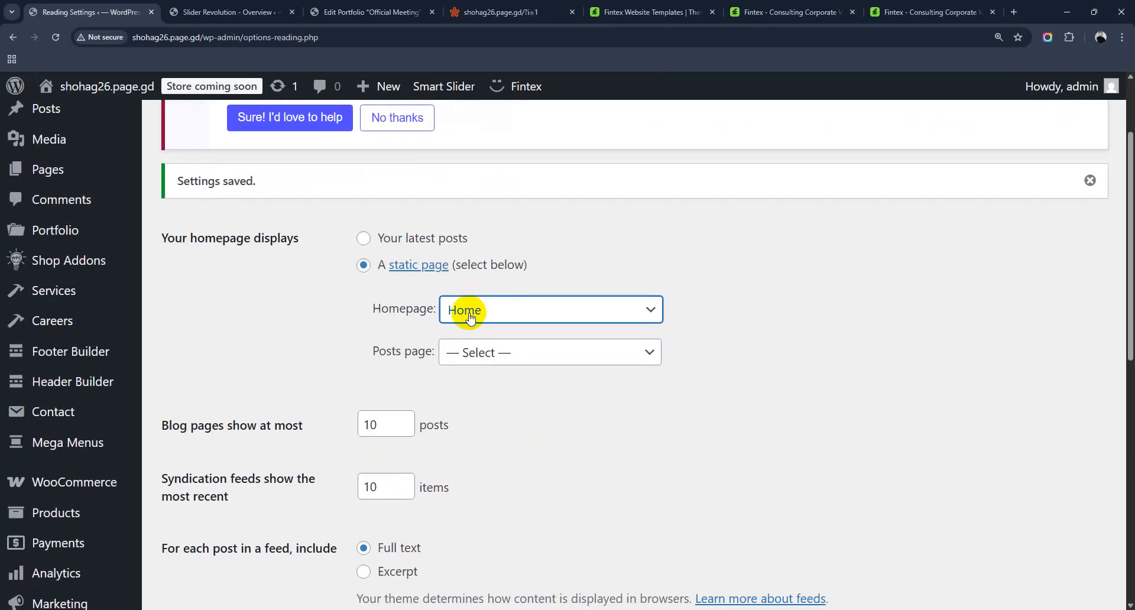
scroll(59, 308, down, 5)
mouse_move(75, 353)
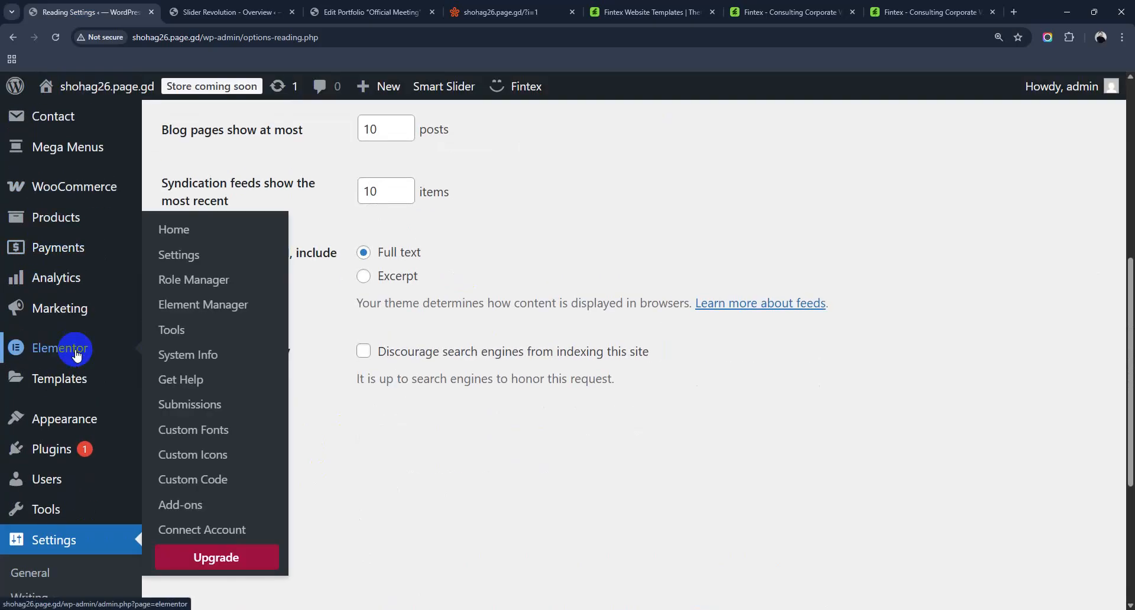
Step: Open the list of all pages and look through it for the alternative Home page versions
scroll(76, 353, up, 7)
mouse_move(58, 288)
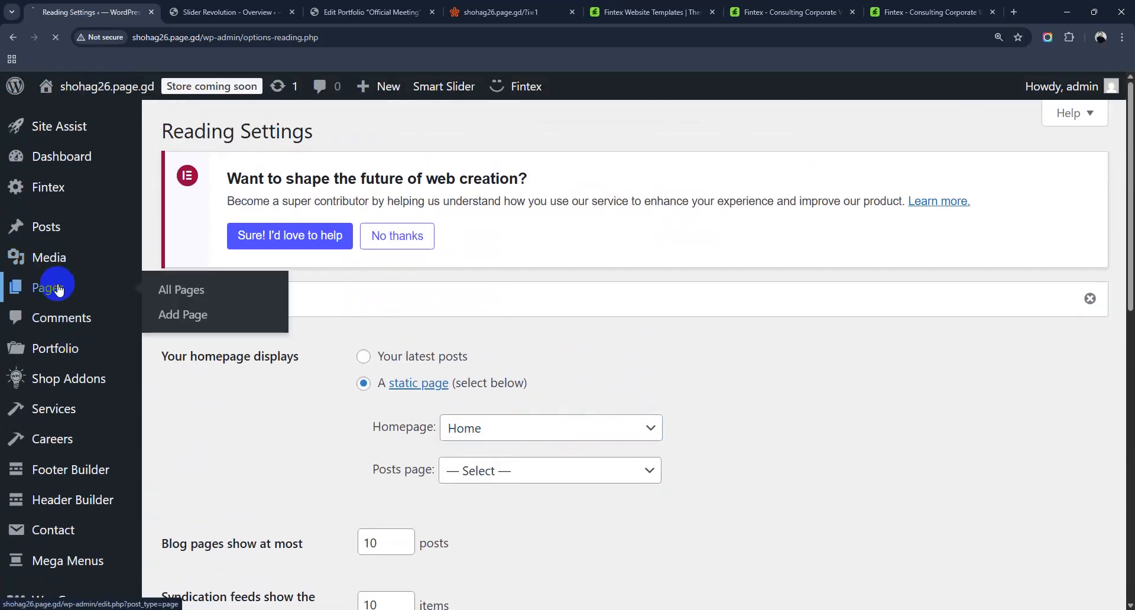
click(202, 289)
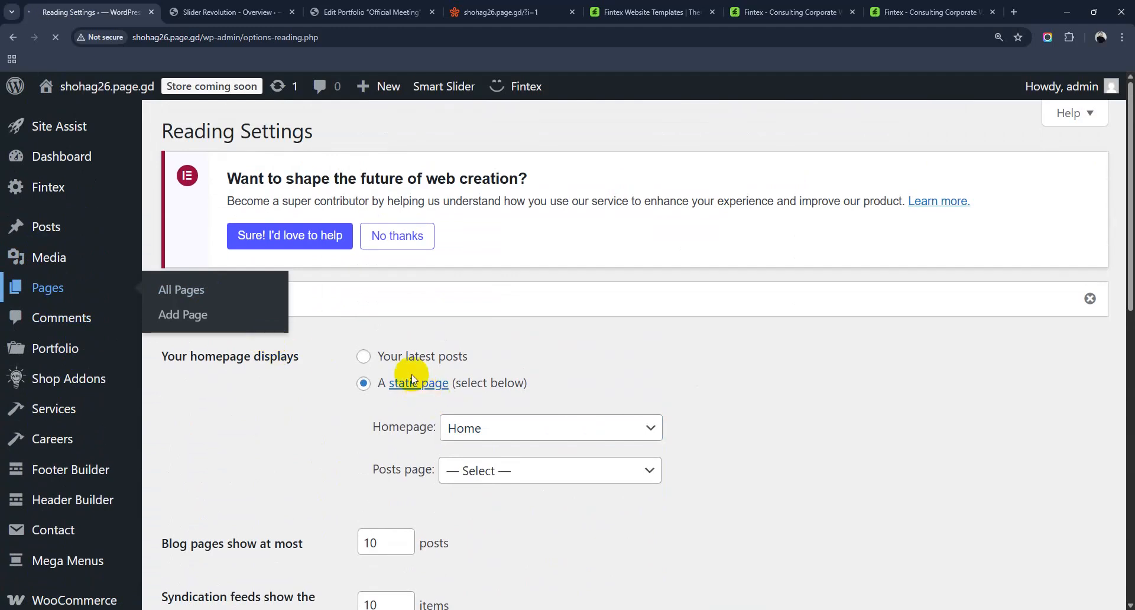
scroll(444, 382, down, 5)
scroll(445, 387, down, 1)
scroll(337, 335, down, 6)
scroll(345, 377, down, 5)
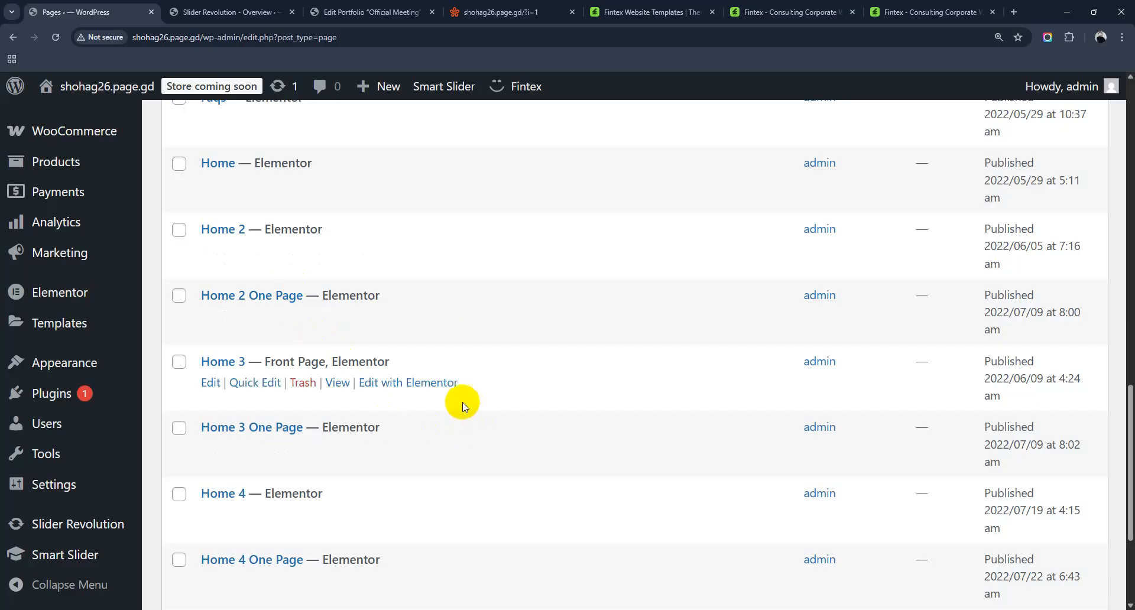
scroll(462, 406, down, 3)
scroll(462, 405, up, 15)
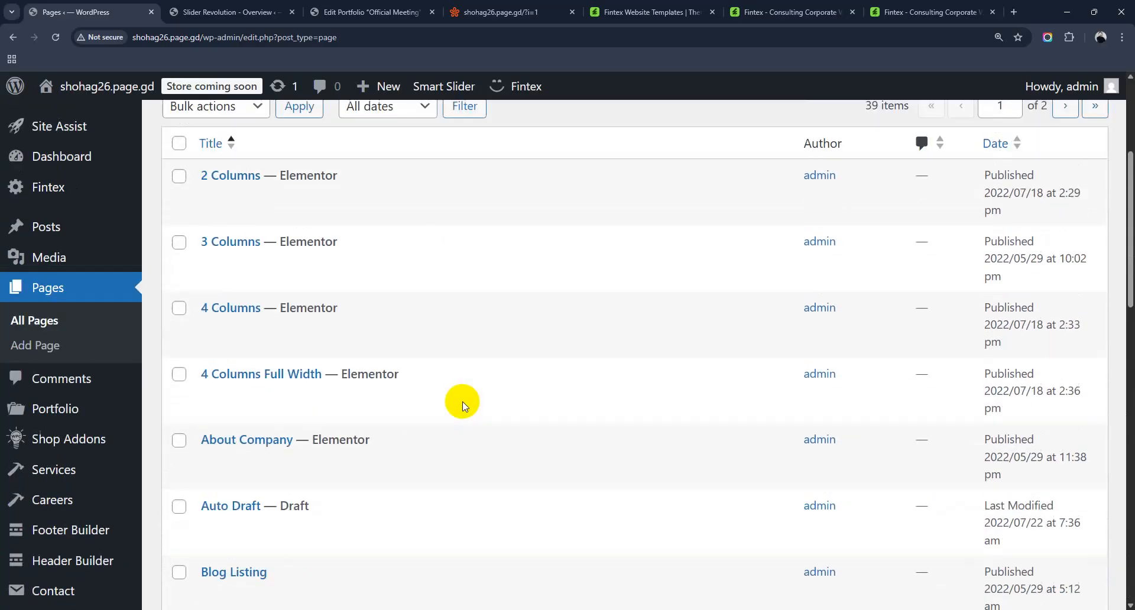